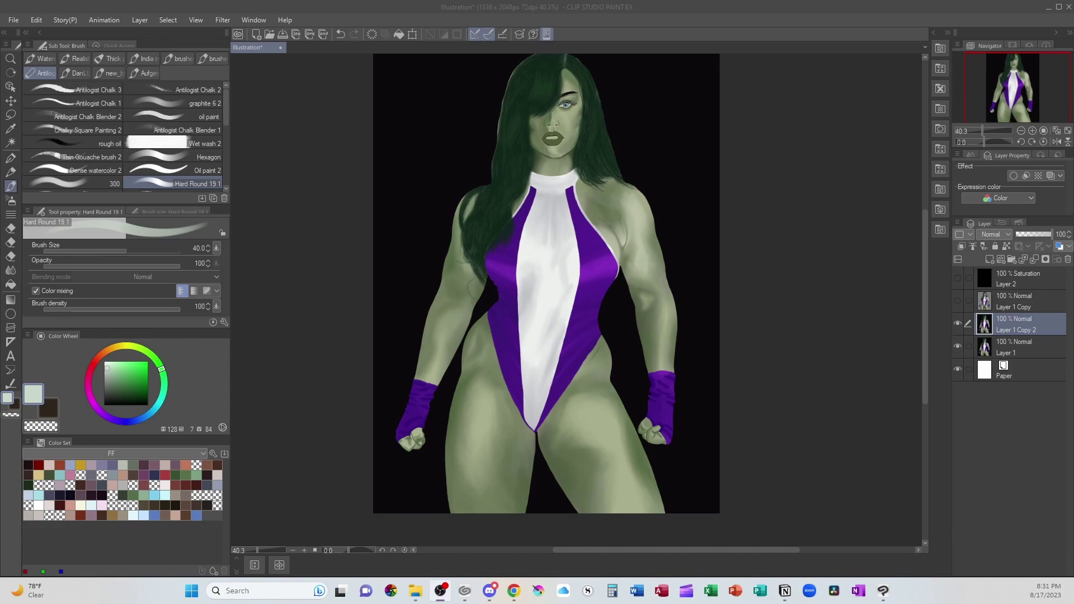
{"action": "left_click", "coordinate": [644, 321], "text": "alt"}
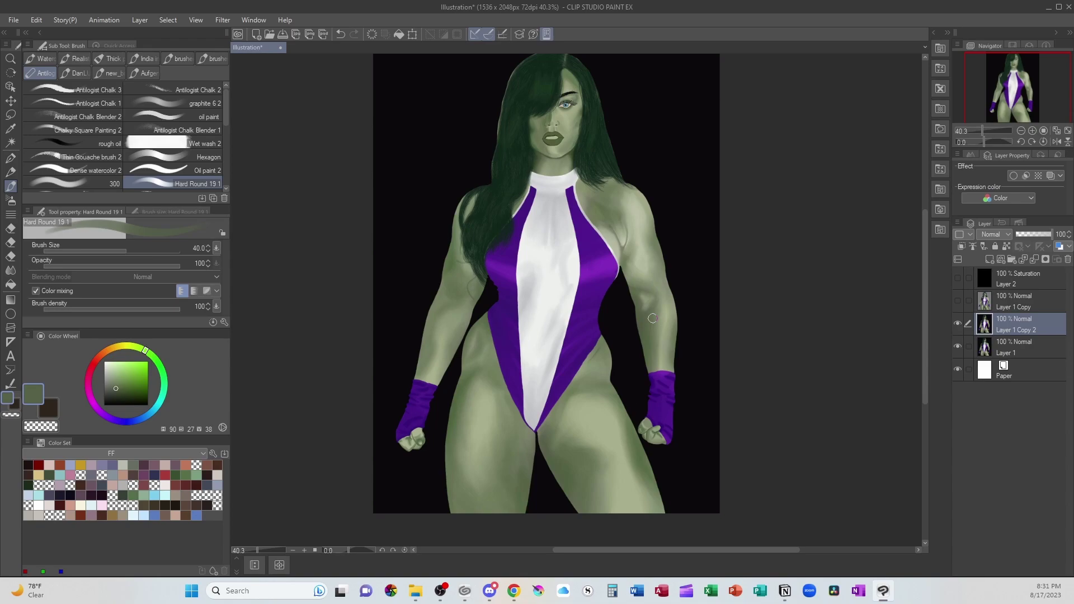
{"action": "mouse_move", "coordinate": [682, 189]}
{"action": "left_mouse_down"}
{"action": "mouse_move", "coordinate": [679, 199]}
{"action": "mouse_move", "coordinate": [705, 184]}
{"action": "mouse_move", "coordinate": [678, 187]}
{"action": "mouse_move", "coordinate": [691, 171]}
{"action": "left_mouse_up"}
{"action": "left_click", "coordinate": [663, 329], "text": "alt"}
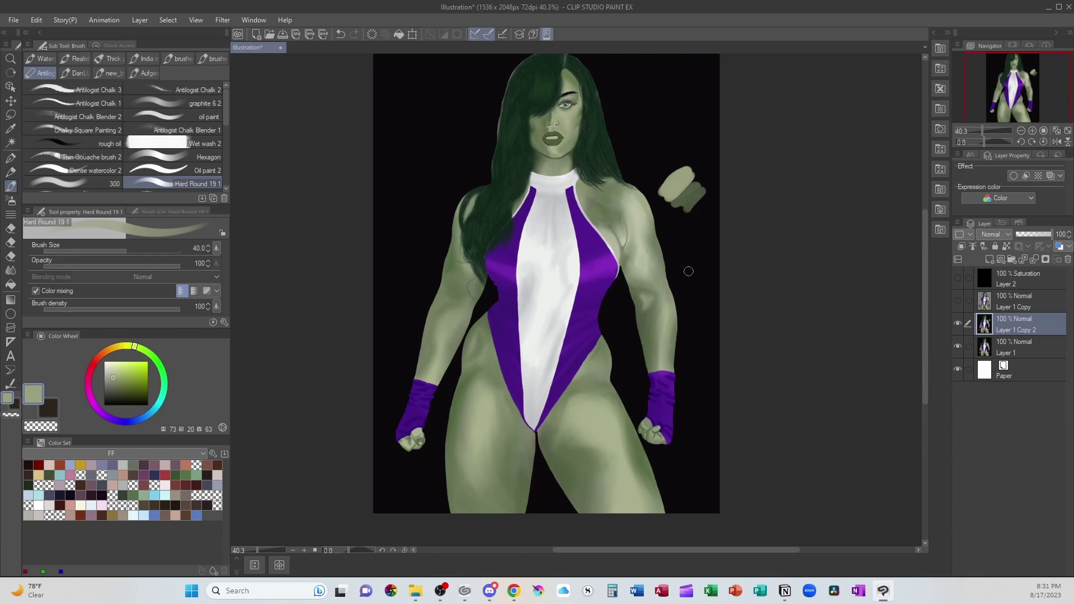
{"action": "key", "text": "ctrl+z"}
{"action": "key", "text": "ctrl+z"}
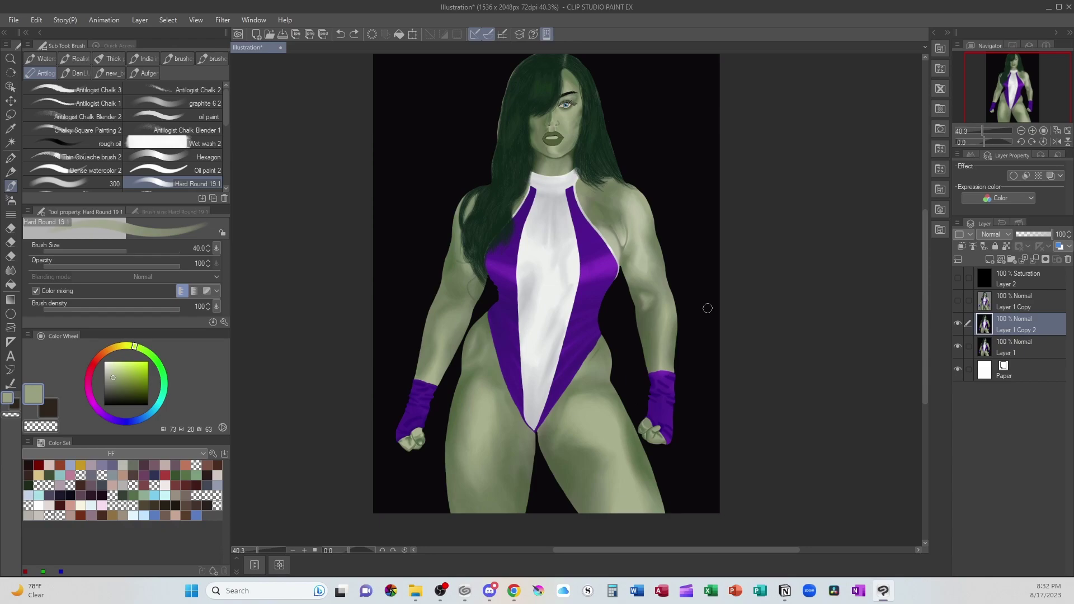
Fill the three black background areas around the figure on Layer 1 Copy 2 with neutral mid grey (saturation 0, value 40)
{"action": "key", "text": "g"}
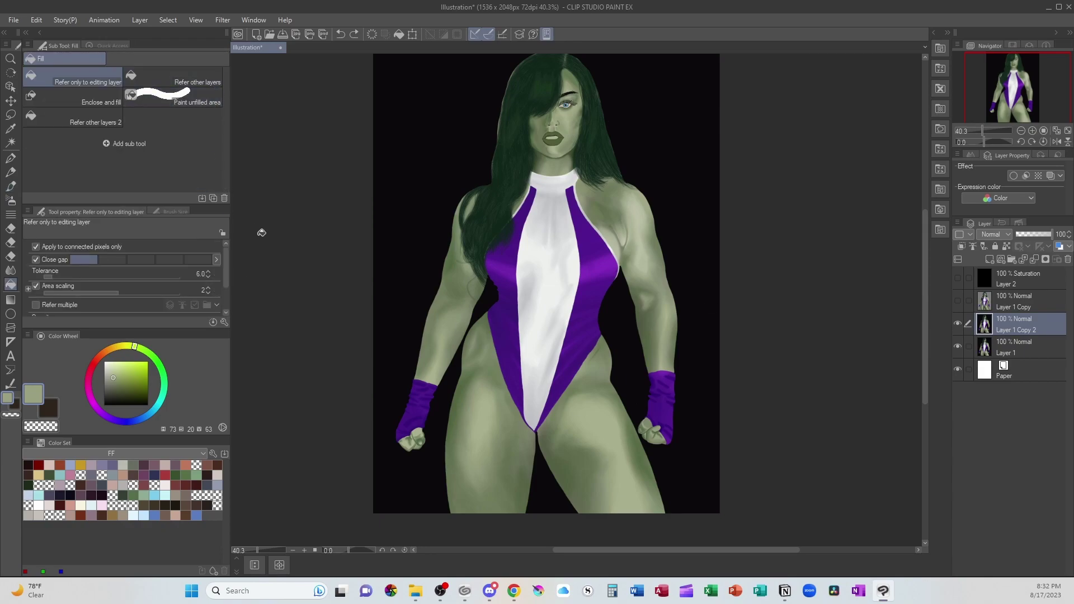
{"action": "left_click", "coordinate": [628, 368], "text": "alt"}
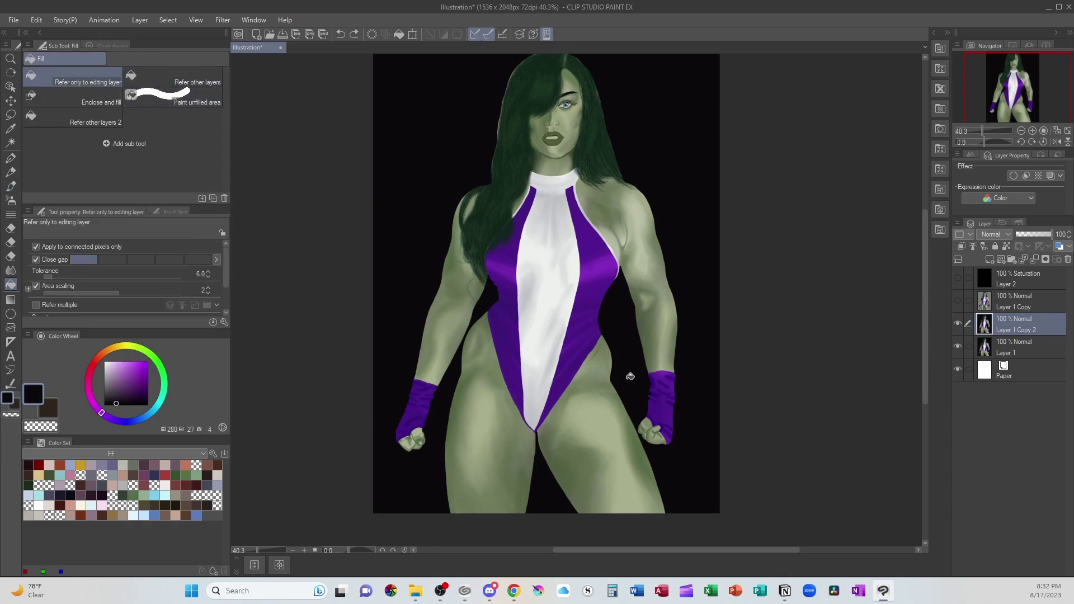
{"action": "left_click", "coordinate": [103, 385]}
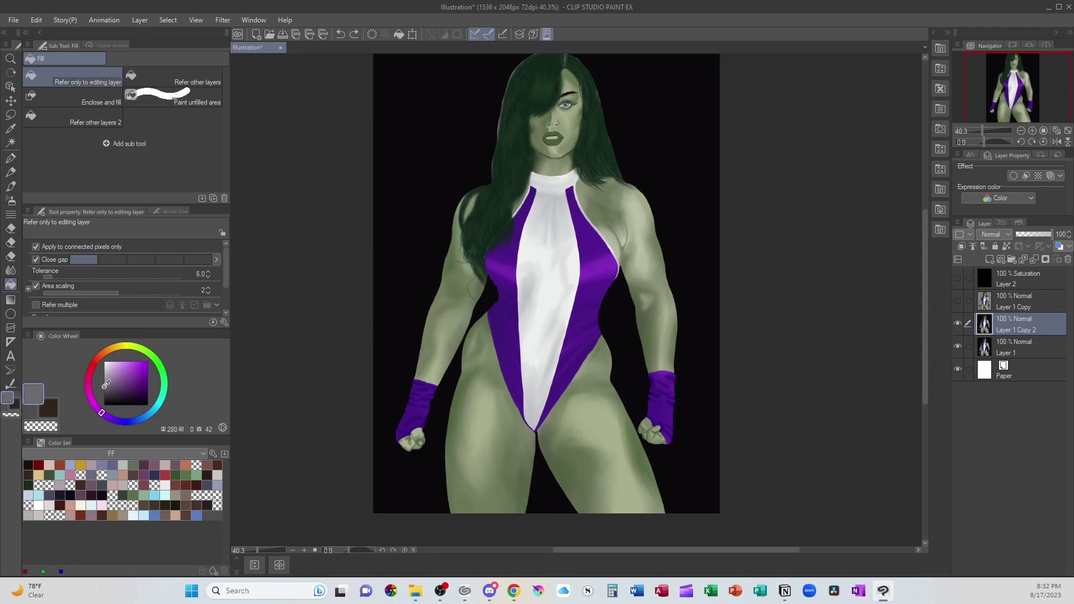
{"action": "left_click", "coordinate": [425, 475]}
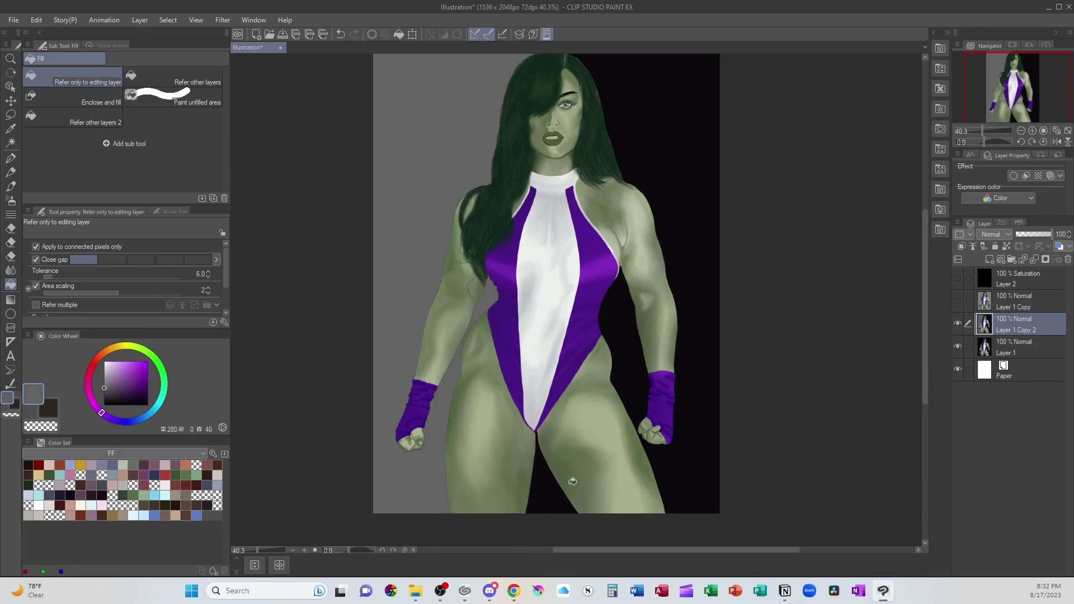
{"action": "left_click", "coordinate": [555, 498]}
{"action": "left_click", "coordinate": [626, 372]}
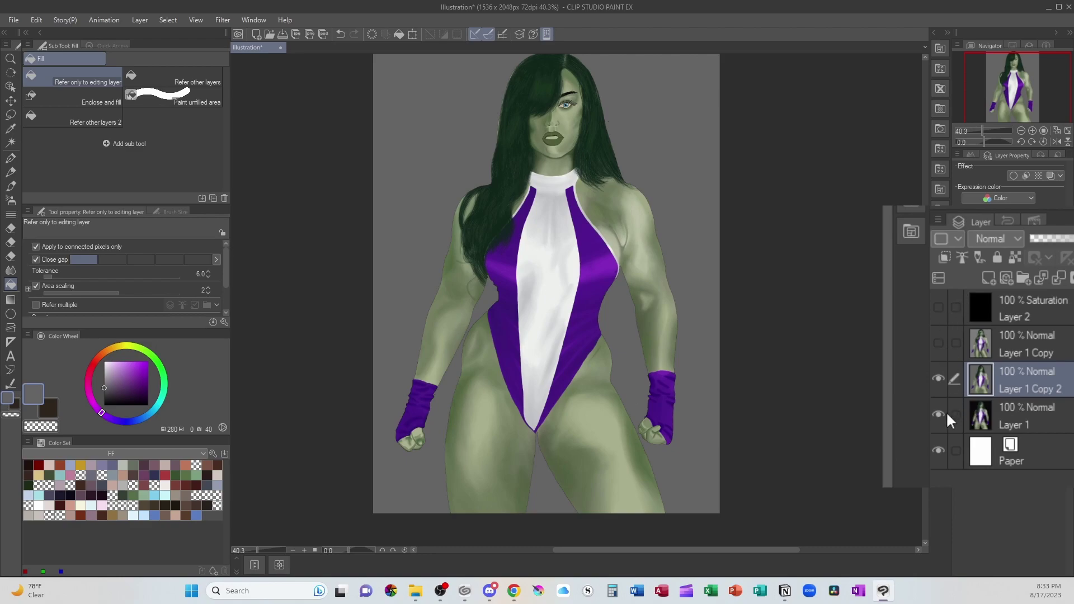
Show Layer 2 to view the painting in greyscale and check its Saturation blending mode
{"action": "left_click", "coordinate": [938, 308]}
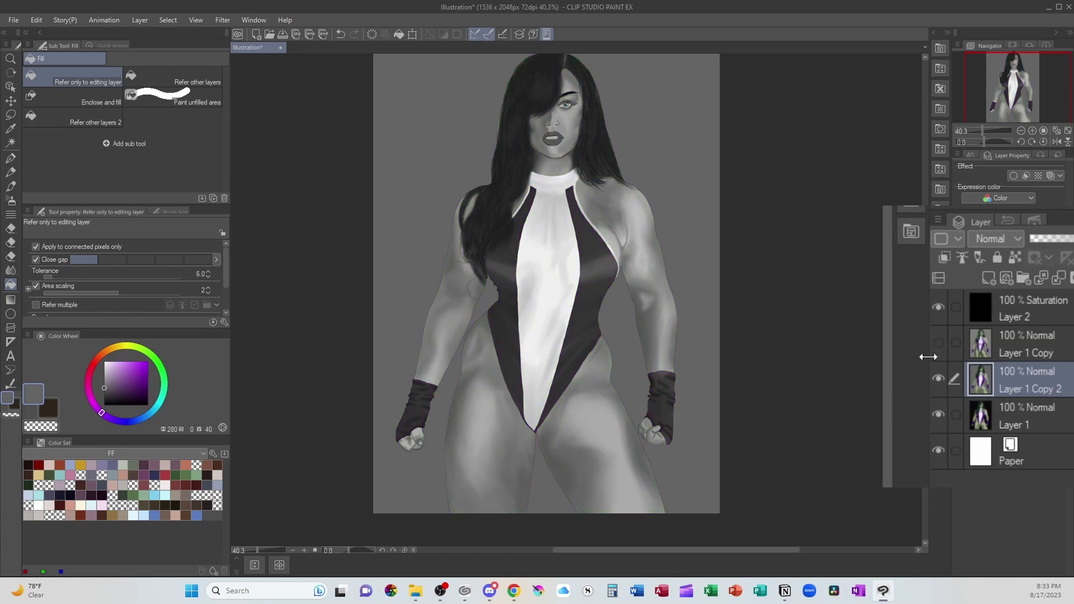
{"action": "left_click", "coordinate": [1011, 319]}
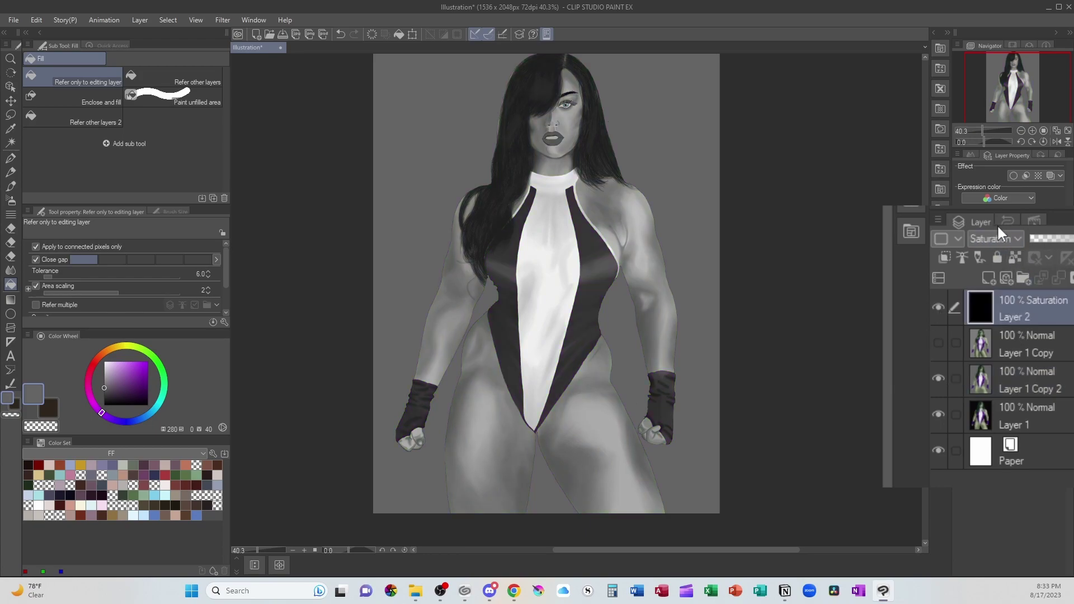
{"action": "left_click", "coordinate": [1015, 239]}
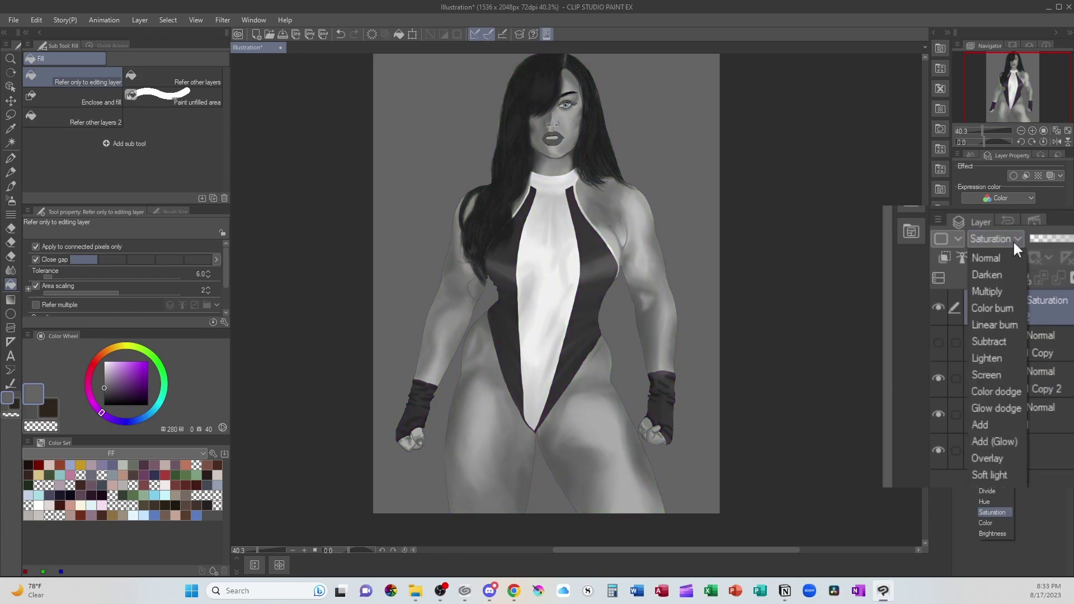
{"action": "left_click", "coordinate": [998, 511]}
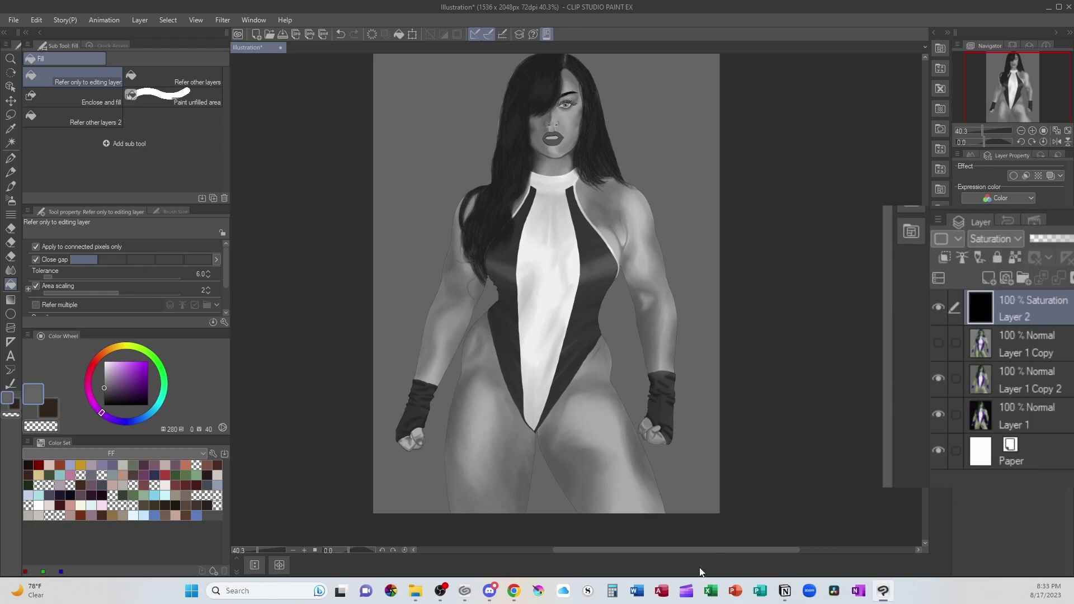
Compare sampled thigh and background tones on Layer 1 Copy 2, hiding Layer 2 to return the painting to colour
{"action": "left_click", "coordinate": [1023, 381]}
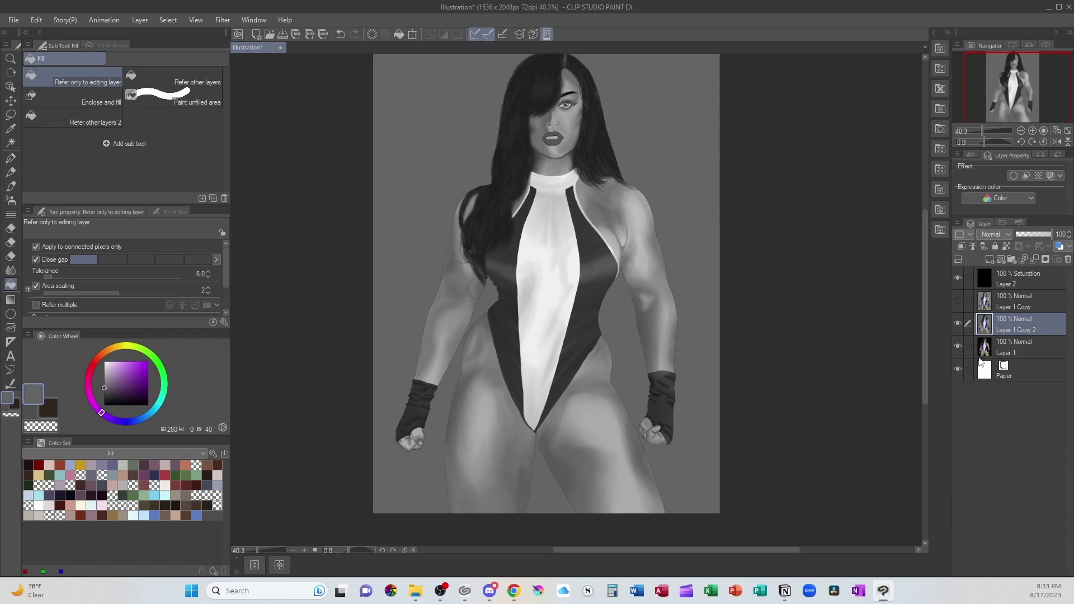
{"action": "left_click", "coordinate": [570, 468], "text": "alt"}
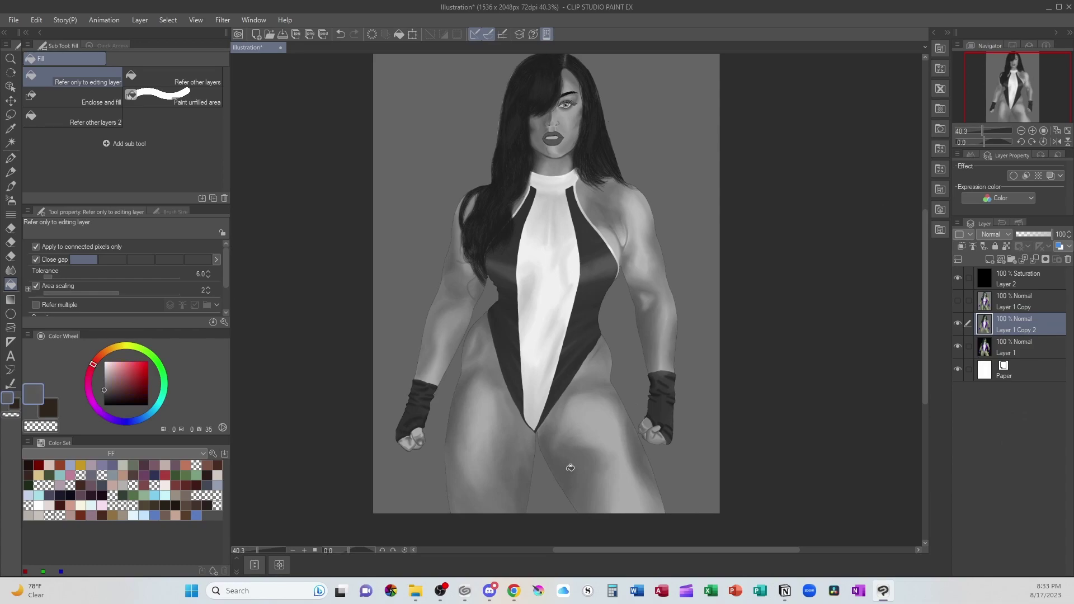
{"action": "left_click", "coordinate": [606, 428], "text": "alt"}
{"action": "left_click", "coordinate": [957, 278]}
{"action": "left_click", "coordinate": [625, 366], "text": "alt"}
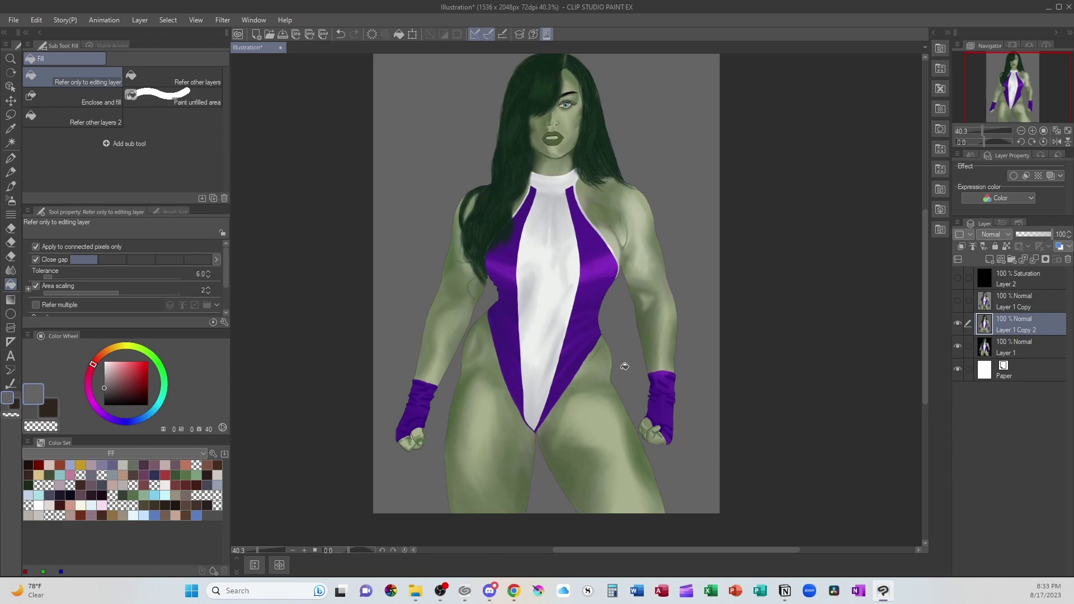
Trim the hip contour below the waist on the picture's left side by painting background grey over it with Hard Round 19 1
{"action": "key", "text": "b"}
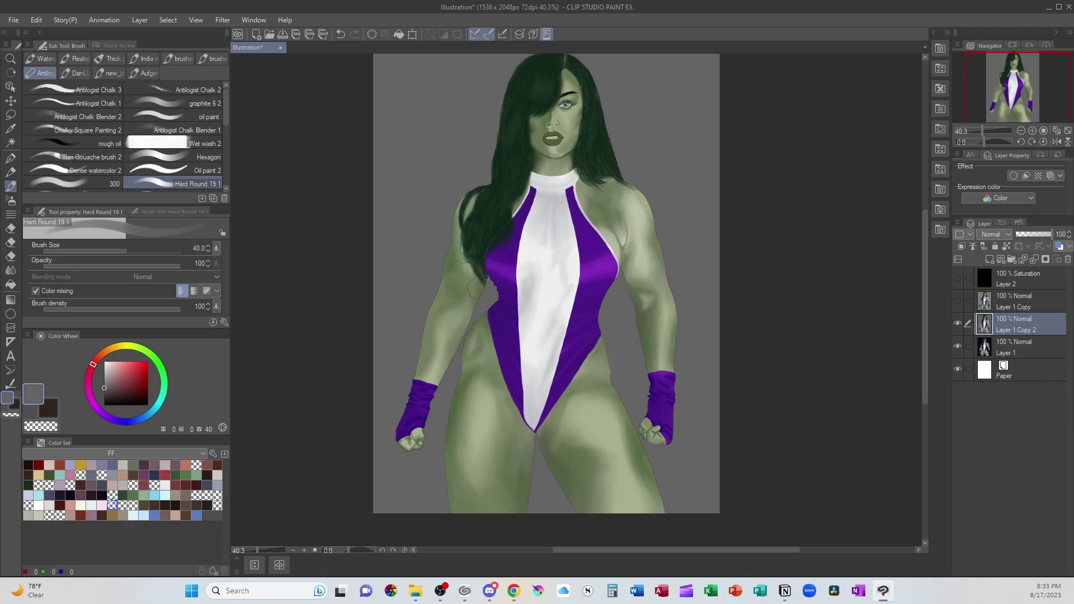
{"action": "left_click", "coordinate": [91, 484]}
{"action": "mouse_move", "coordinate": [500, 302]}
{"action": "left_mouse_down"}
{"action": "mouse_move", "coordinate": [458, 311]}
{"action": "mouse_move", "coordinate": [498, 377]}
{"action": "mouse_move", "coordinate": [494, 290]}
{"action": "left_mouse_up"}
{"action": "key", "text": "ctrl+z"}
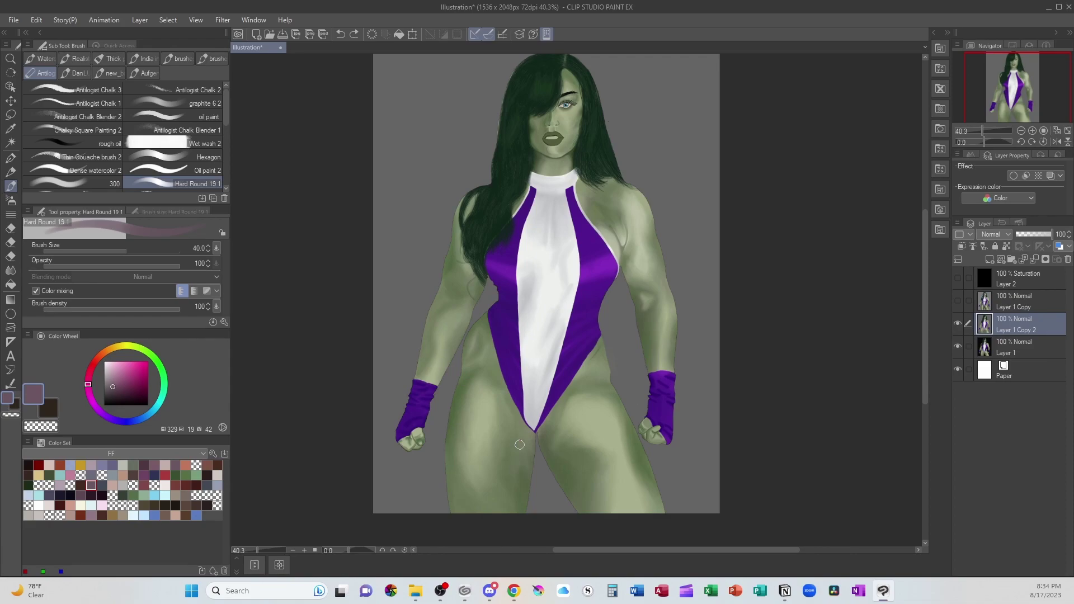
{"action": "left_click_drag", "start_coordinate": [492, 299], "coordinate": [468, 343]}
{"action": "left_click", "coordinate": [492, 297], "text": "alt"}
{"action": "left_click_drag", "start_coordinate": [492, 302], "coordinate": [470, 358]}
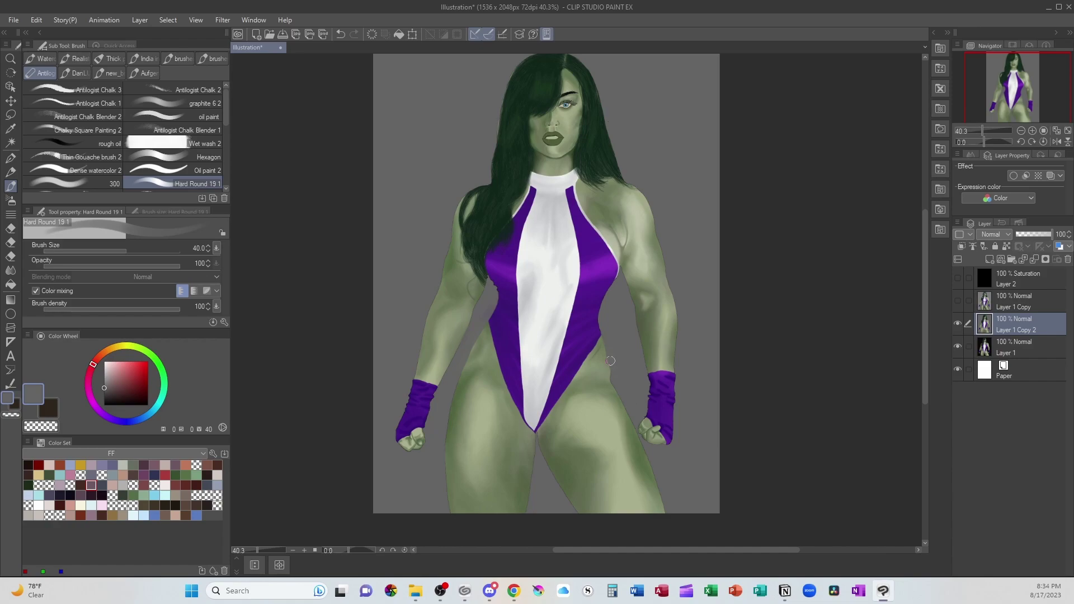
Repaint the bodysuit's edges along both hips down to the crotch with the suit's sampled purple
{"action": "left_click", "coordinate": [500, 333], "text": "alt"}
{"action": "left_click_drag", "start_coordinate": [494, 320], "coordinate": [500, 374]}
{"action": "left_click_drag", "start_coordinate": [596, 343], "coordinate": [542, 426]}
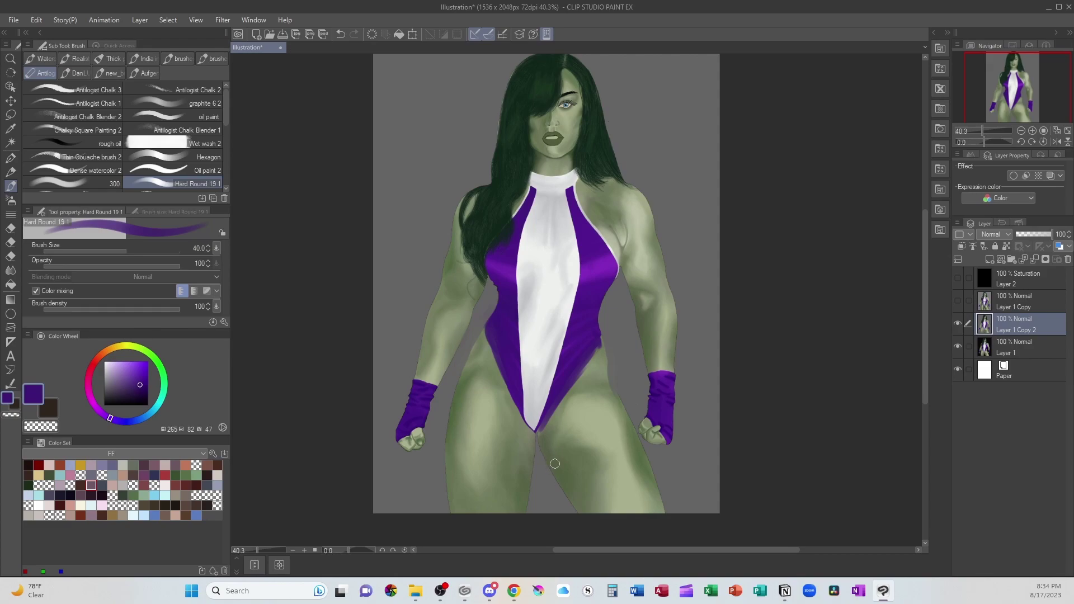
Shade both edges of the thigh on the picture's left side in dark green (hue 100, saturation 40, value 24) at brush size 80
{"action": "left_click", "coordinate": [556, 462], "text": "alt"}
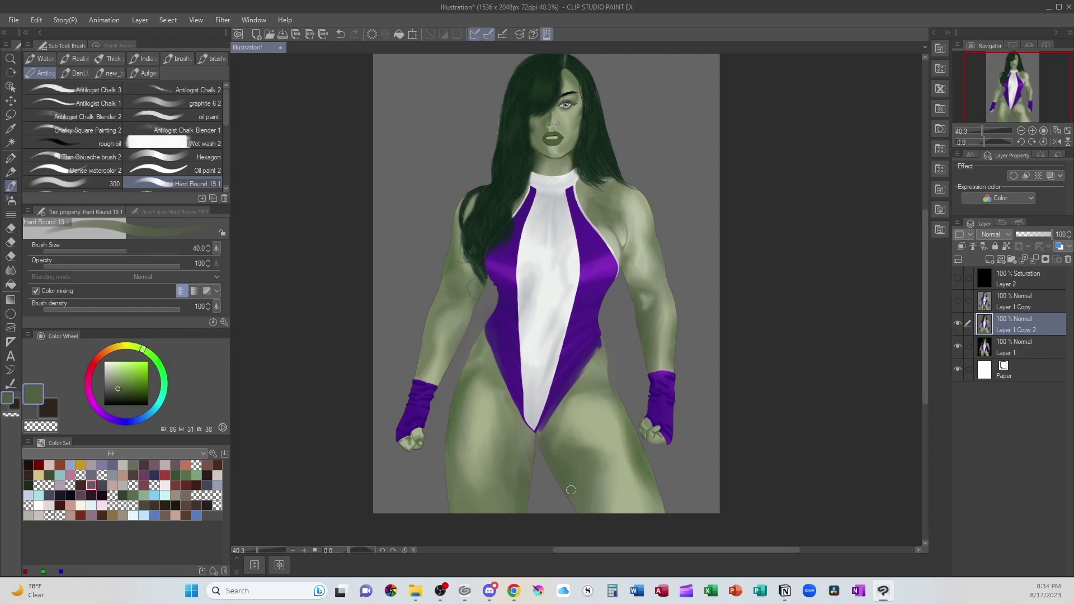
{"action": "left_click", "coordinate": [122, 395]}
{"action": "left_click_drag", "start_coordinate": [147, 353], "coordinate": [153, 348]}
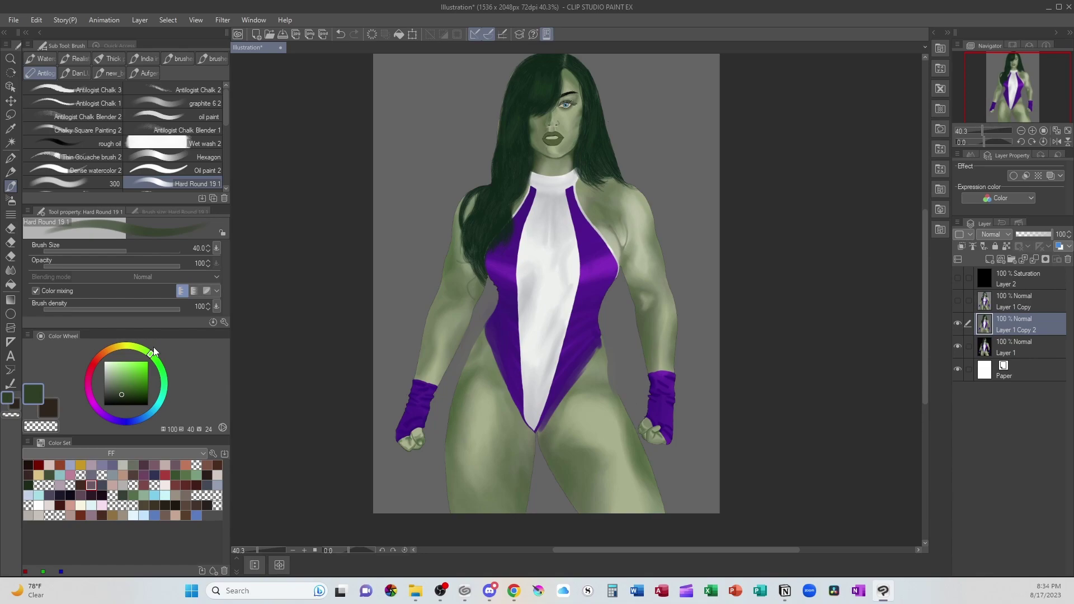
{"action": "key", "text": "bracketright"}
{"action": "key", "text": "bracketright"}
{"action": "key", "text": "bracketright"}
{"action": "key", "text": "bracketright"}
{"action": "mouse_move", "coordinate": [476, 348]}
{"action": "left_mouse_down"}
{"action": "mouse_move", "coordinate": [457, 412]}
{"action": "mouse_move", "coordinate": [483, 343]}
{"action": "mouse_move", "coordinate": [451, 497]}
{"action": "left_mouse_up"}
{"action": "left_click_drag", "start_coordinate": [456, 452], "coordinate": [451, 513]}
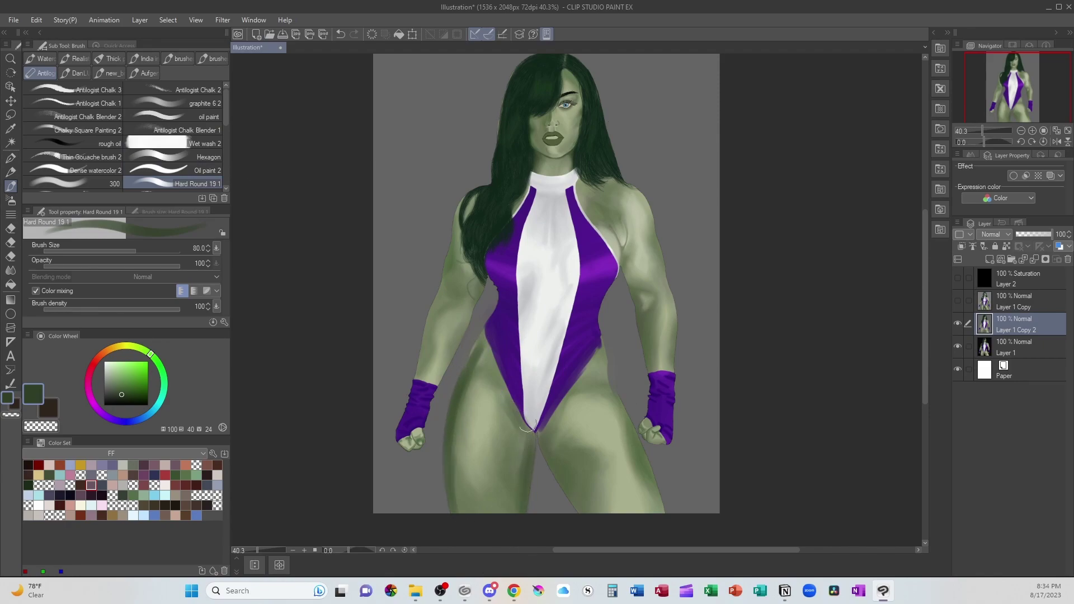
{"action": "left_click_drag", "start_coordinate": [529, 431], "coordinate": [520, 508]}
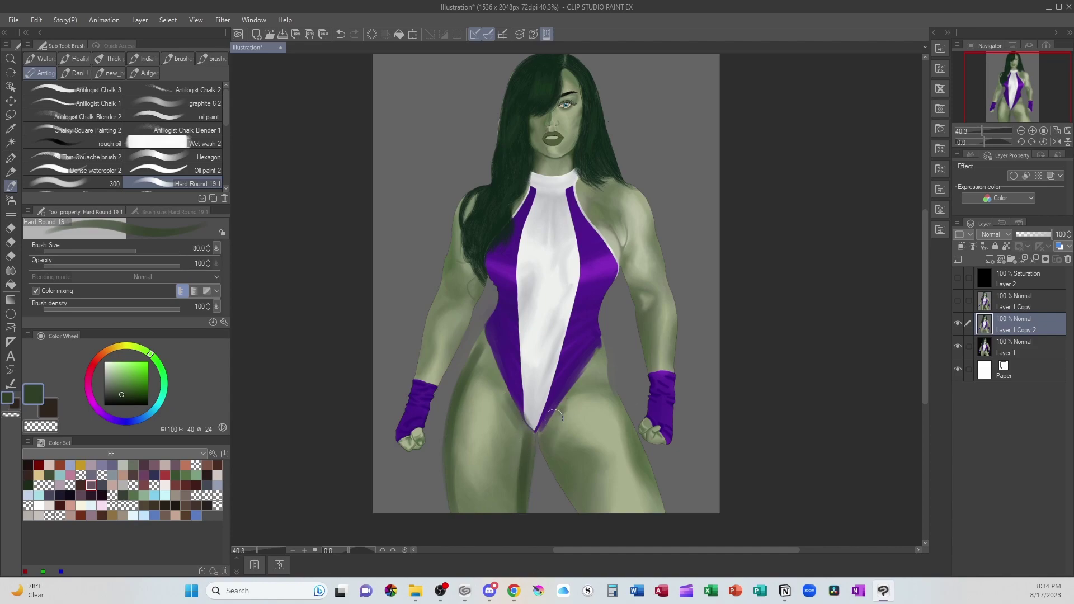
Shade the inner and outer edges of the other thigh in the same dark green and deepen the shadows on both thighs
{"action": "left_click_drag", "start_coordinate": [539, 439], "coordinate": [596, 527]}
{"action": "mouse_move", "coordinate": [576, 398]}
{"action": "left_mouse_down"}
{"action": "mouse_move", "coordinate": [552, 442]}
{"action": "mouse_move", "coordinate": [593, 519]}
{"action": "left_mouse_up"}
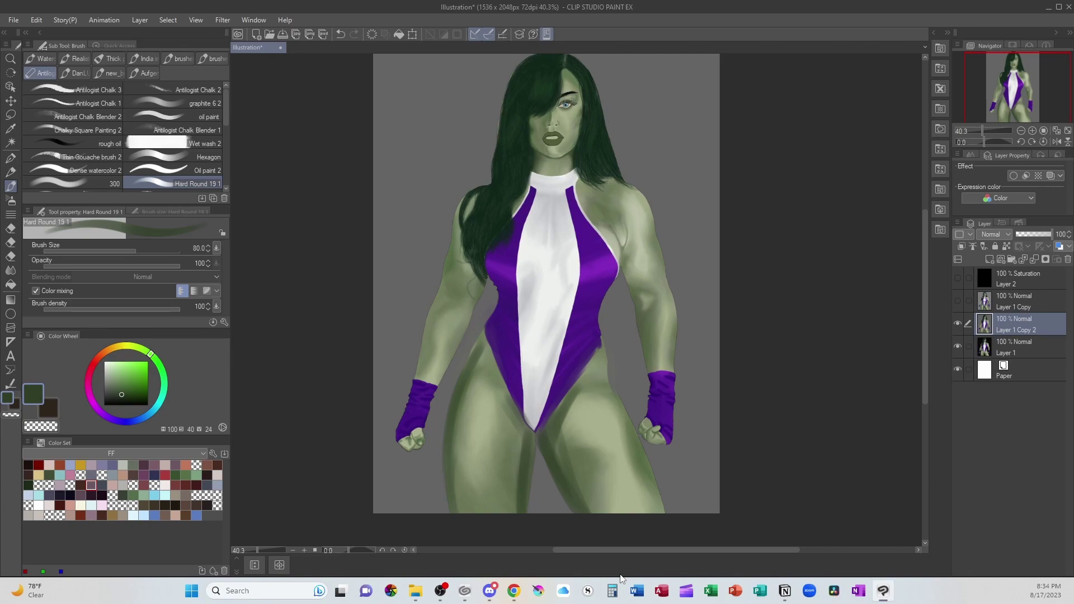
{"action": "left_click_drag", "start_coordinate": [540, 434], "coordinate": [595, 532]}
{"action": "left_click_drag", "start_coordinate": [570, 393], "coordinate": [602, 528]}
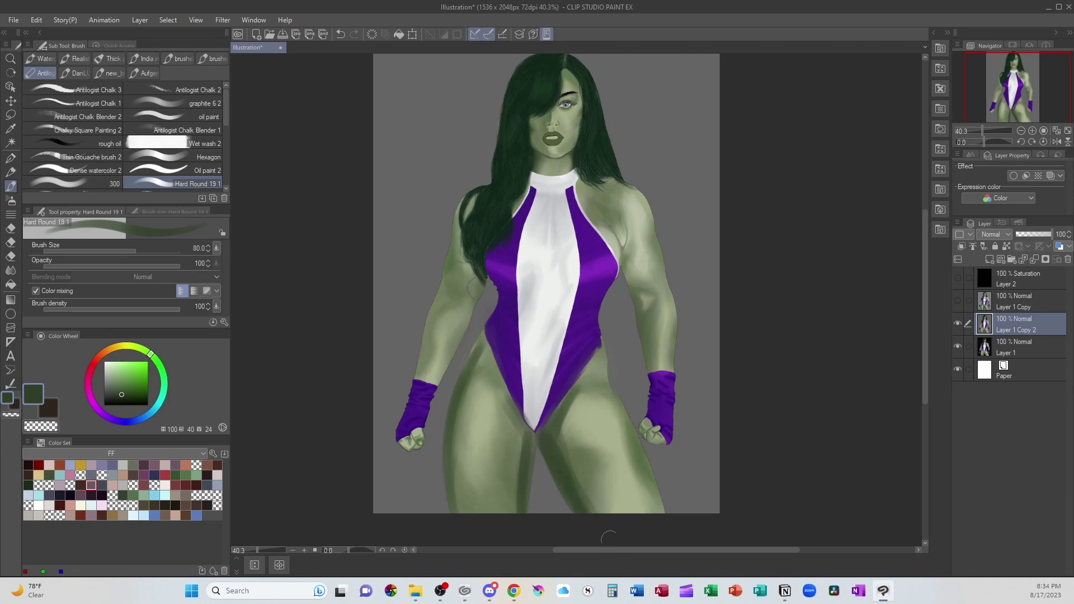
{"action": "left_click_drag", "start_coordinate": [640, 470], "coordinate": [666, 523]}
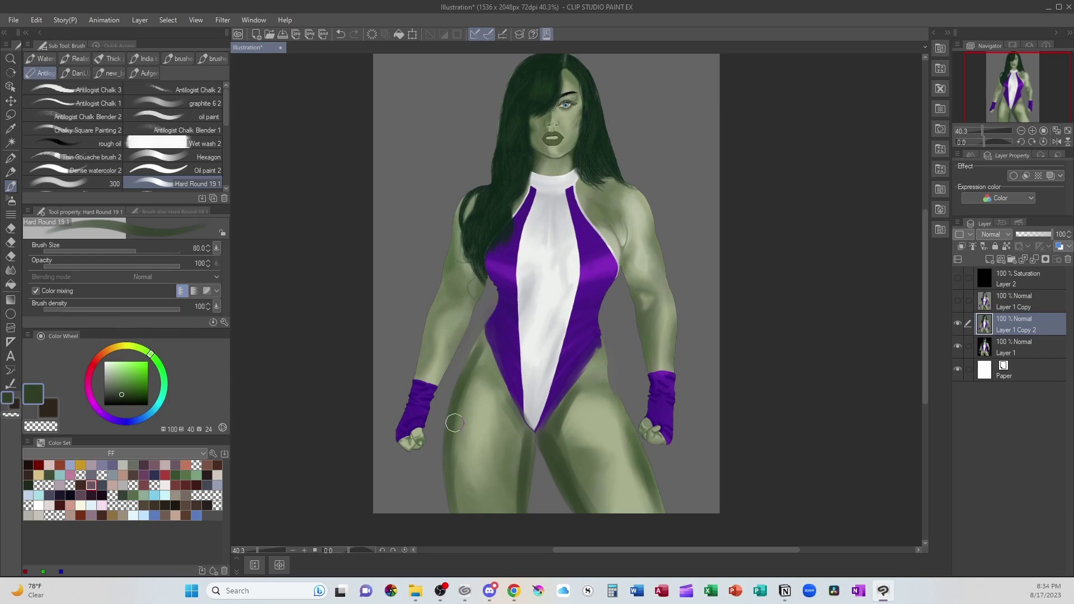
{"action": "left_click_drag", "start_coordinate": [463, 403], "coordinate": [462, 510]}
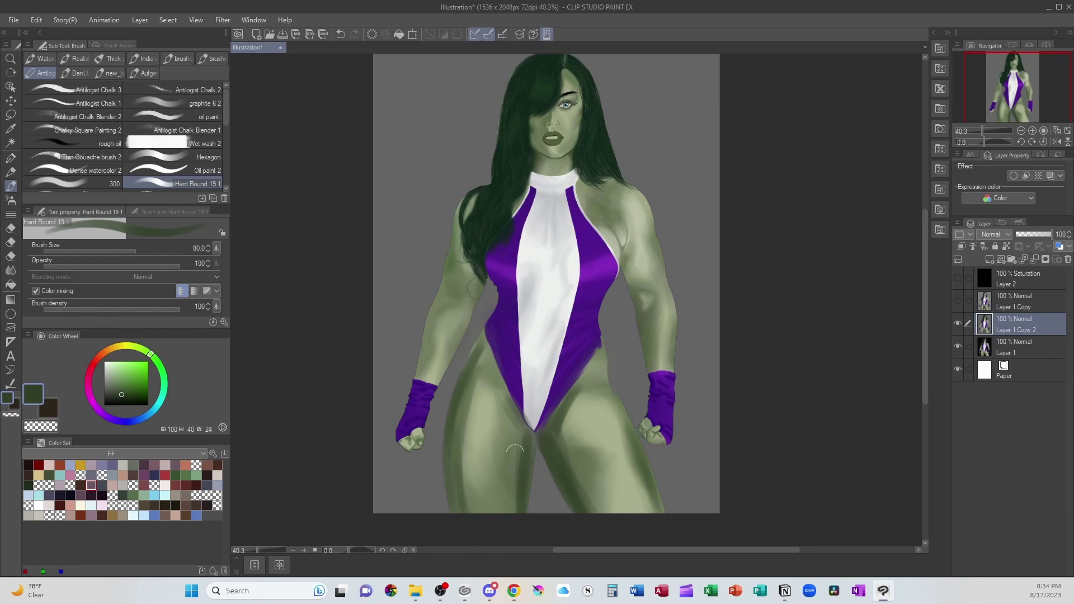
{"action": "left_click_drag", "start_coordinate": [577, 464], "coordinate": [585, 504]}
Add dark green shadows along both arms and beneath the chin
{"action": "mouse_move", "coordinate": [624, 259]}
{"action": "left_mouse_down"}
{"action": "mouse_move", "coordinate": [649, 352]}
{"action": "mouse_move", "coordinate": [671, 376]}
{"action": "left_mouse_up"}
{"action": "left_click_drag", "start_coordinate": [465, 320], "coordinate": [447, 369]}
{"action": "left_click_drag", "start_coordinate": [464, 247], "coordinate": [470, 278]}
{"action": "mouse_move", "coordinate": [472, 248]}
{"action": "left_mouse_down"}
{"action": "mouse_move", "coordinate": [483, 283]}
{"action": "mouse_move", "coordinate": [472, 277]}
{"action": "left_mouse_up"}
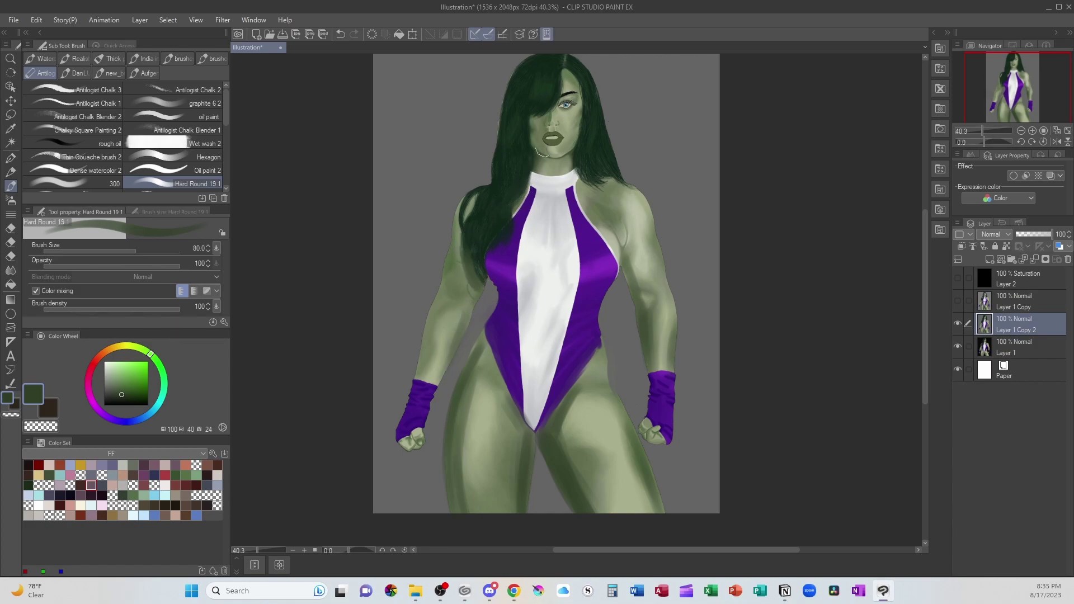
{"action": "left_click_drag", "start_coordinate": [566, 154], "coordinate": [556, 167]}
Sample the light skin green from the neck area and switch to the brush named 300
{"action": "left_click_drag", "start_coordinate": [924, 318], "coordinate": [925, 287]}
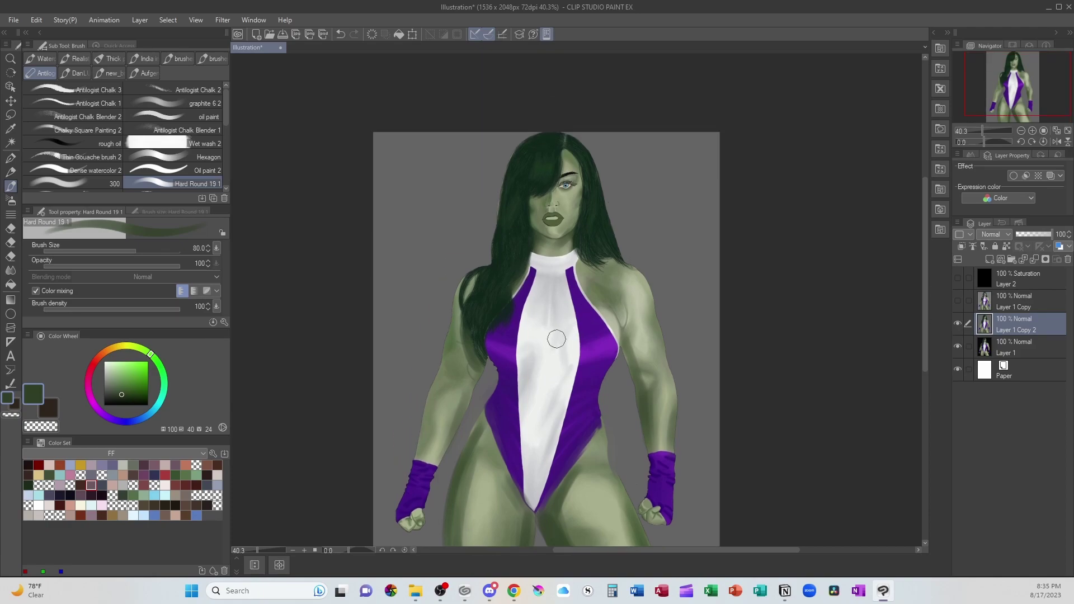
{"action": "scroll", "coordinate": [557, 339], "scroll_direction": "up", "scroll_amount": 2}
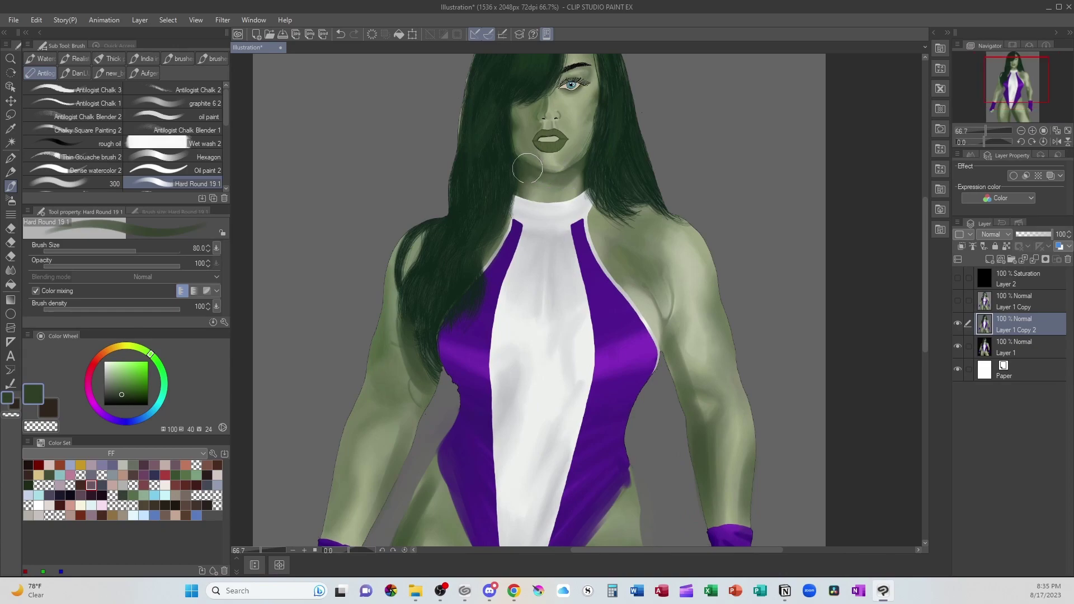
{"action": "left_click", "coordinate": [549, 194], "text": "alt"}
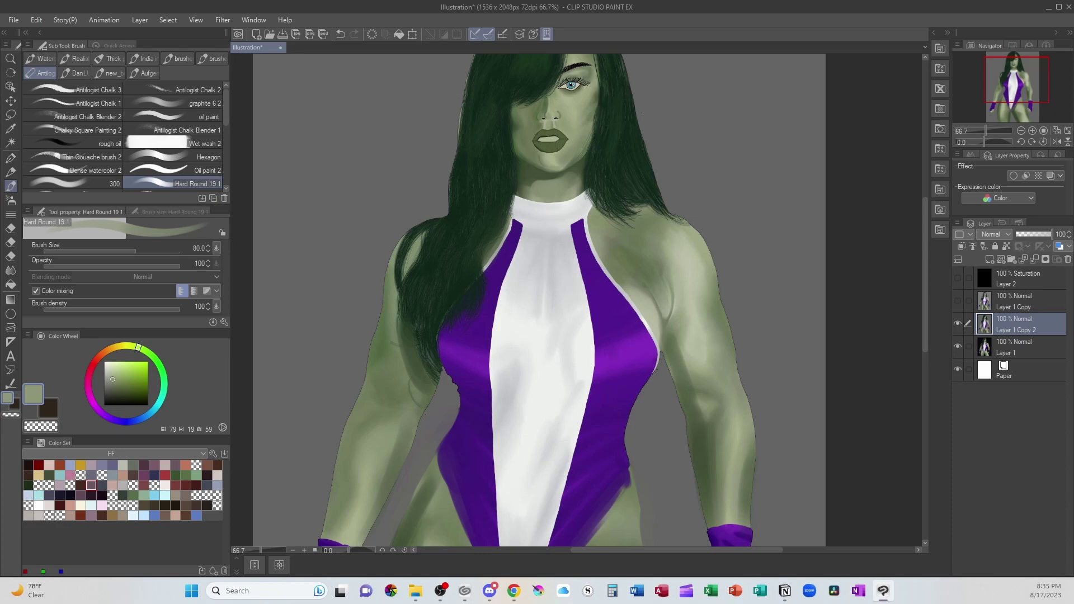
{"action": "scroll", "coordinate": [913, 231], "scroll_direction": "down", "scroll_amount": 1}
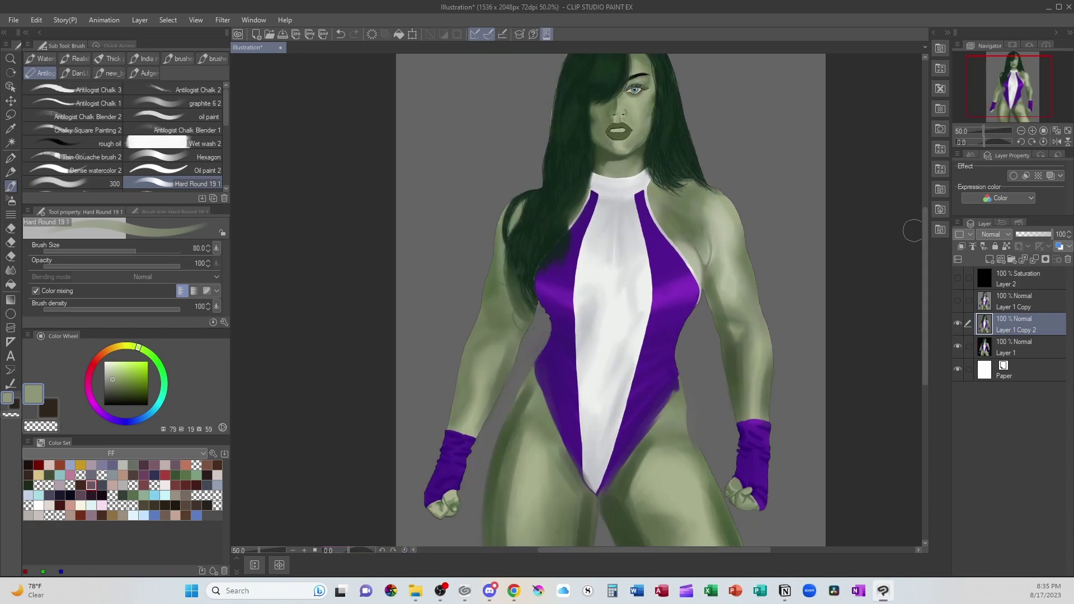
{"action": "scroll", "coordinate": [909, 295], "scroll_direction": "down", "scroll_amount": 1}
{"action": "left_click_drag", "start_coordinate": [837, 385], "coordinate": [698, 350]}
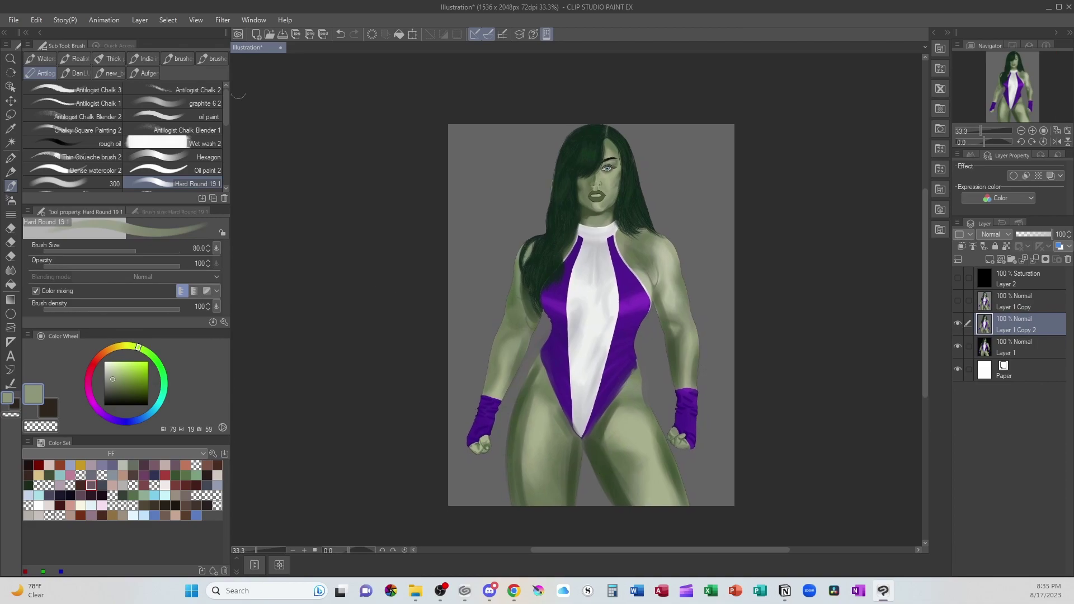
{"action": "left_click", "coordinate": [190, 103]}
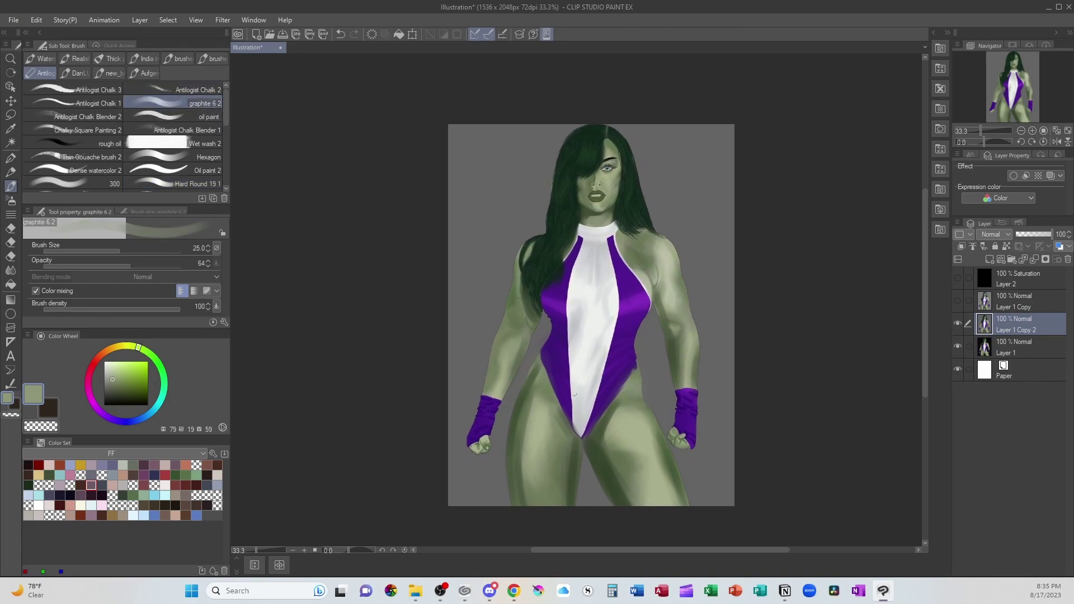
{"action": "left_click_drag", "start_coordinate": [227, 127], "coordinate": [226, 146]}
{"action": "left_click", "coordinate": [73, 128]}
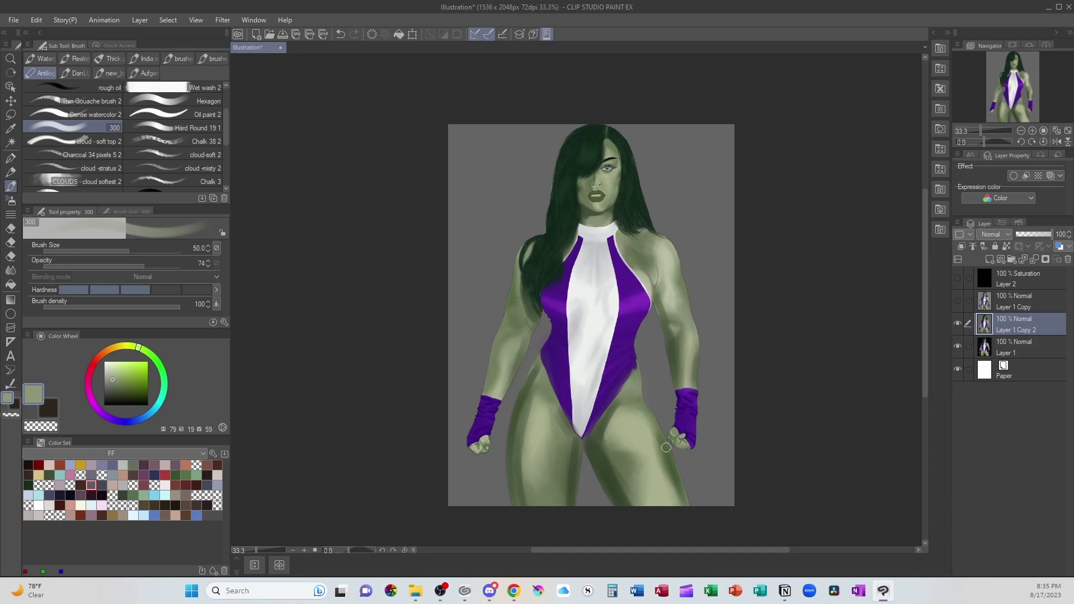
Blend the highlights and shadow transitions on both thighs with sampled skin greens, using brush 300 at size 50
{"action": "scroll", "coordinate": [666, 448], "scroll_direction": "up", "scroll_amount": 1}
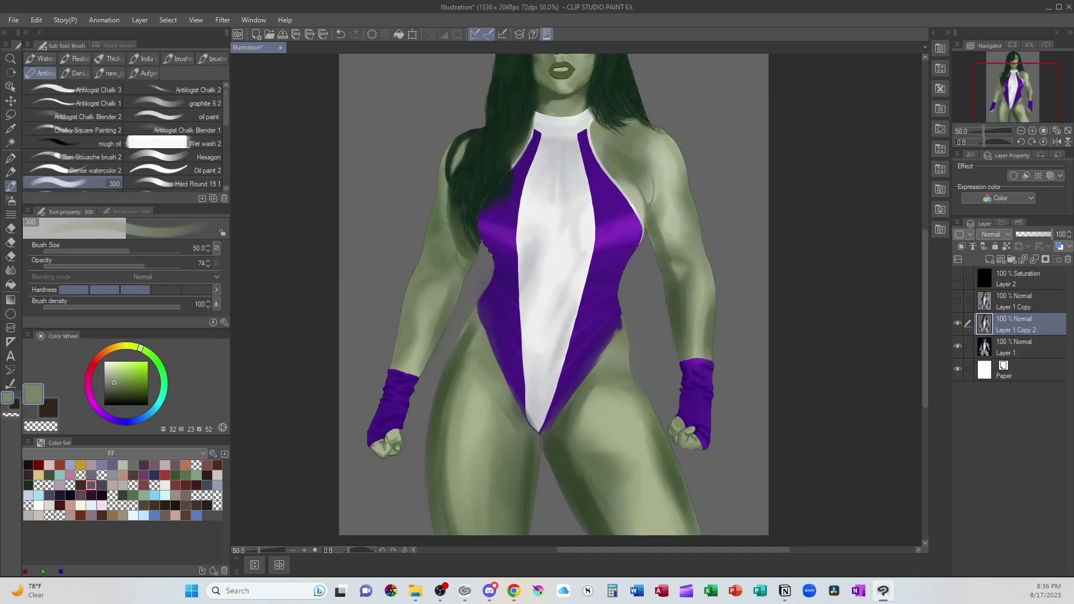
{"action": "left_click", "coordinate": [603, 419], "text": "alt"}
{"action": "left_click_drag", "start_coordinate": [604, 425], "coordinate": [644, 539]}
{"action": "left_click_drag", "start_coordinate": [594, 442], "coordinate": [649, 551]}
{"action": "left_click_drag", "start_coordinate": [637, 409], "coordinate": [694, 536]}
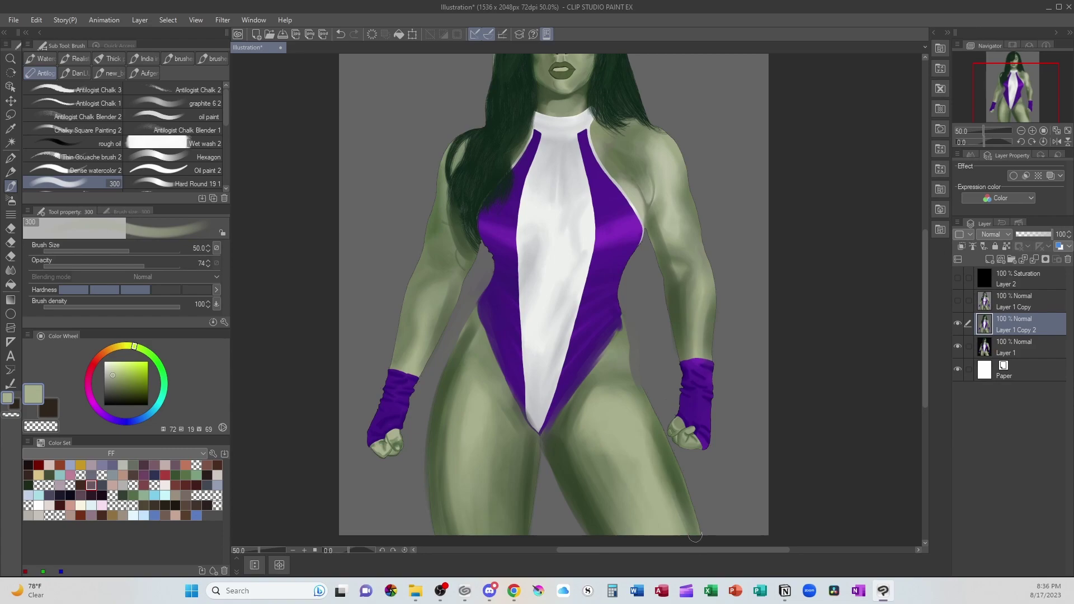
{"action": "left_click", "coordinate": [567, 430], "text": "alt"}
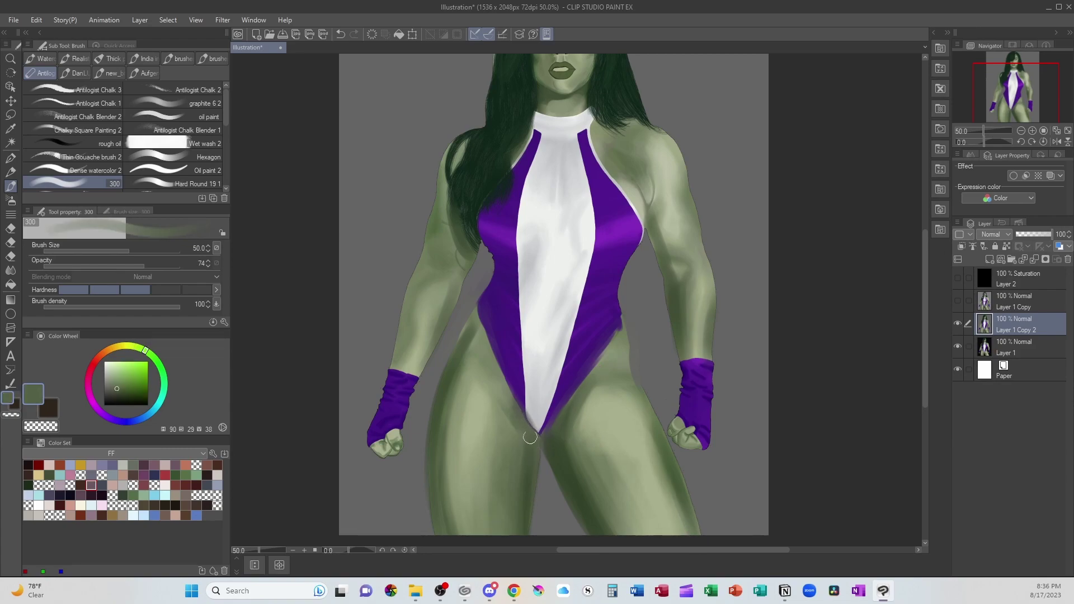
{"action": "left_click", "coordinate": [514, 430], "text": "alt"}
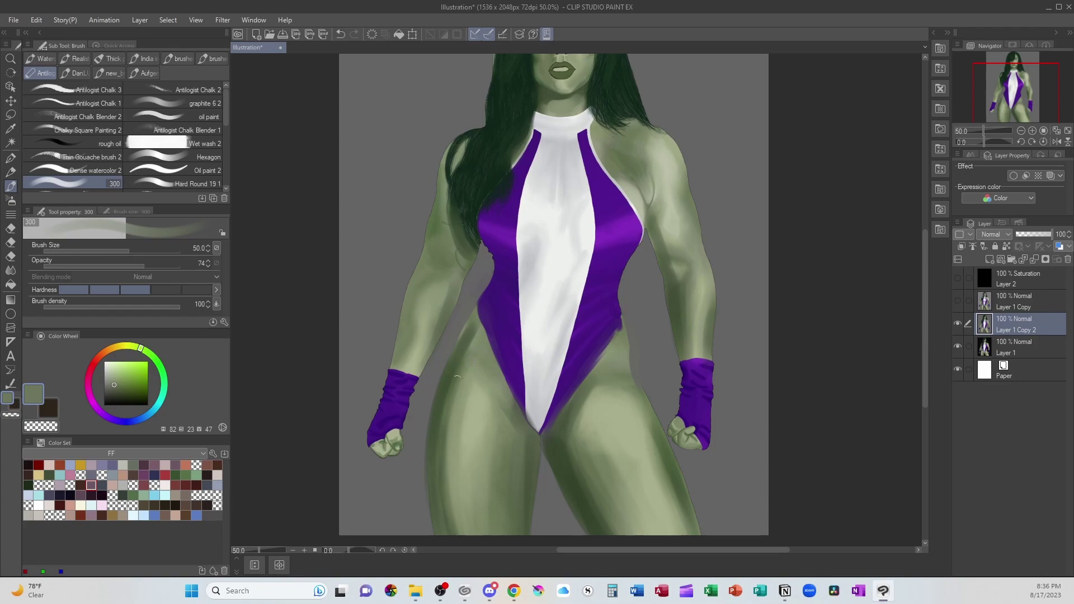
{"action": "left_click_drag", "start_coordinate": [455, 458], "coordinate": [457, 500]}
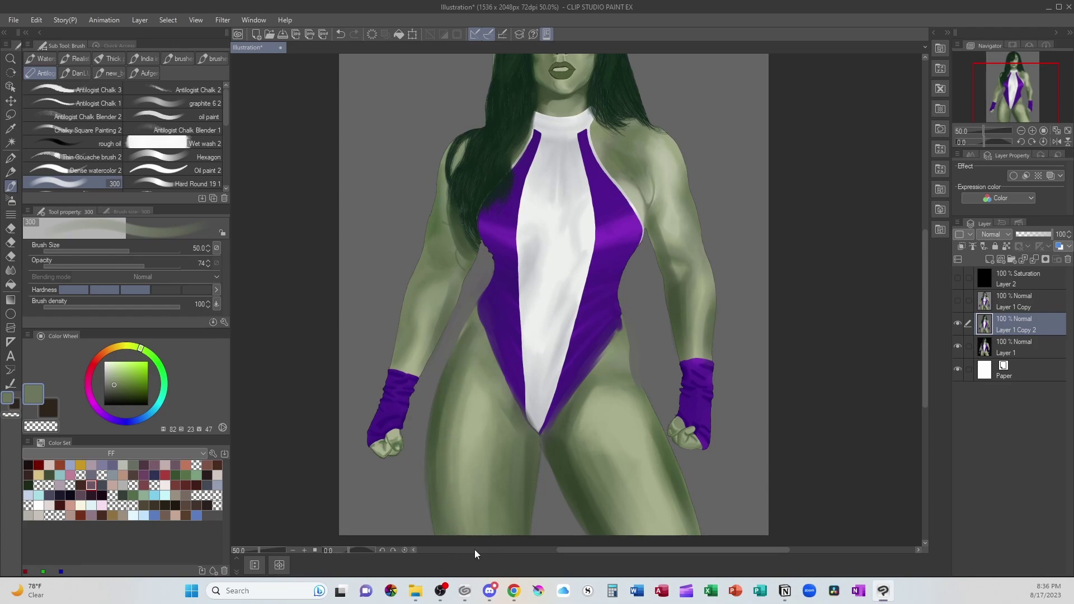
Set the brush size to 100 and smooth the central highlights of both thighs with sampled light green
{"action": "key", "text": "]"}
{"action": "key", "text": "]"}
{"action": "key", "text": "]"}
{"action": "key", "text": "]"}
{"action": "left_click", "coordinate": [604, 432], "text": "alt"}
{"action": "left_click_drag", "start_coordinate": [602, 430], "coordinate": [635, 526]}
{"action": "left_click", "coordinate": [476, 408], "text": "alt"}
{"action": "left_click_drag", "start_coordinate": [479, 405], "coordinate": [494, 562]}
{"action": "left_click_drag", "start_coordinate": [468, 376], "coordinate": [465, 563]}
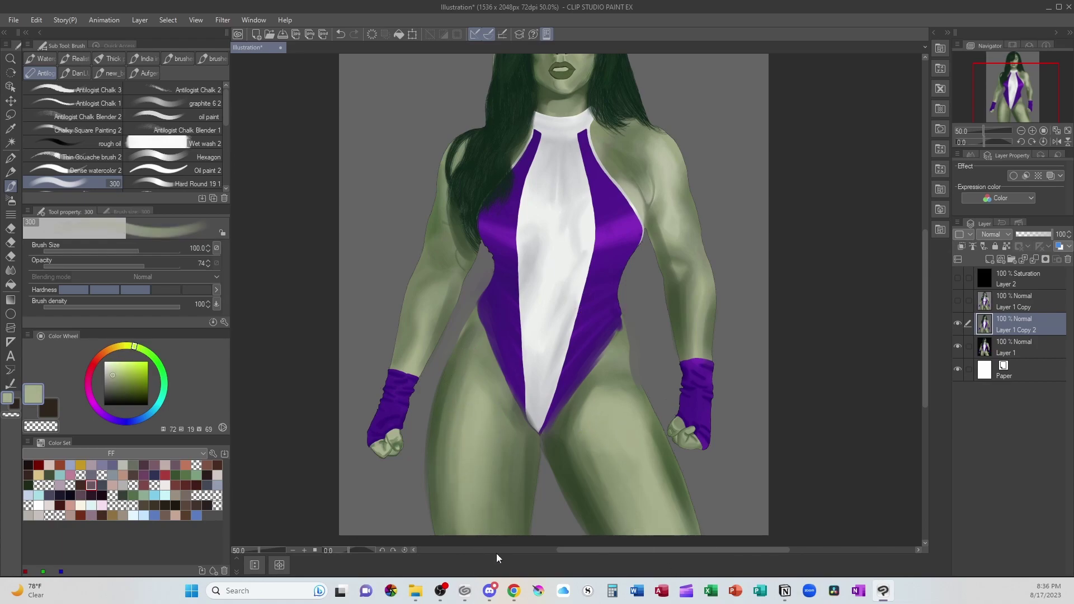
Soften the arm on the picture's right with light green sampled from the upper arm at brush size 100
{"action": "left_click_drag", "start_coordinate": [926, 363], "coordinate": [925, 362]}
{"action": "scroll", "coordinate": [926, 361], "scroll_direction": "up", "scroll_amount": 5}
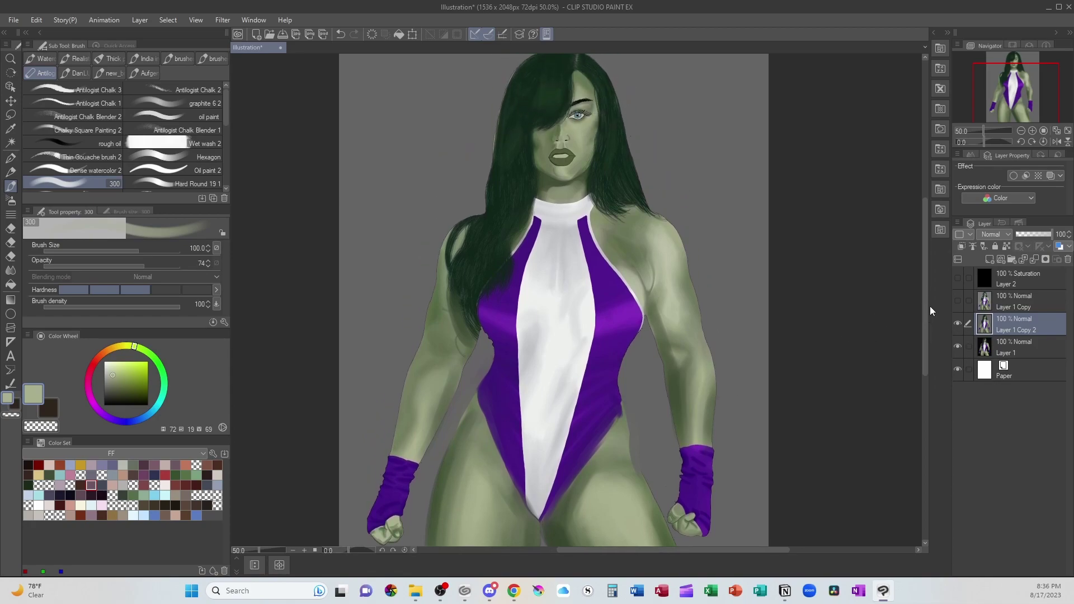
{"action": "left_click", "coordinate": [668, 294], "text": "alt"}
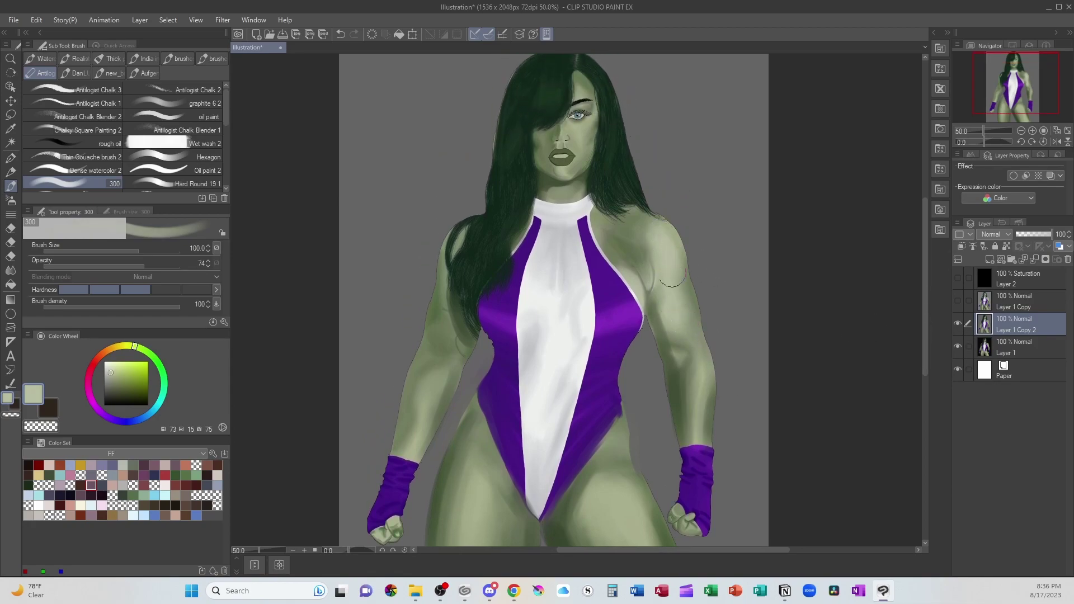
{"action": "left_click_drag", "start_coordinate": [695, 348], "coordinate": [697, 388]}
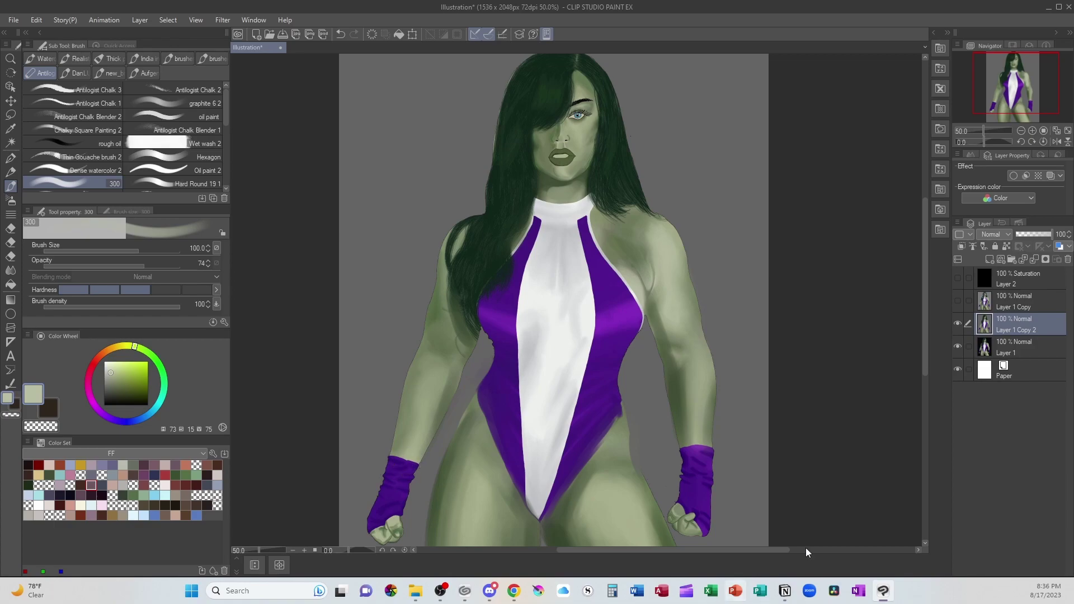
{"action": "left_click", "coordinate": [513, 591]}
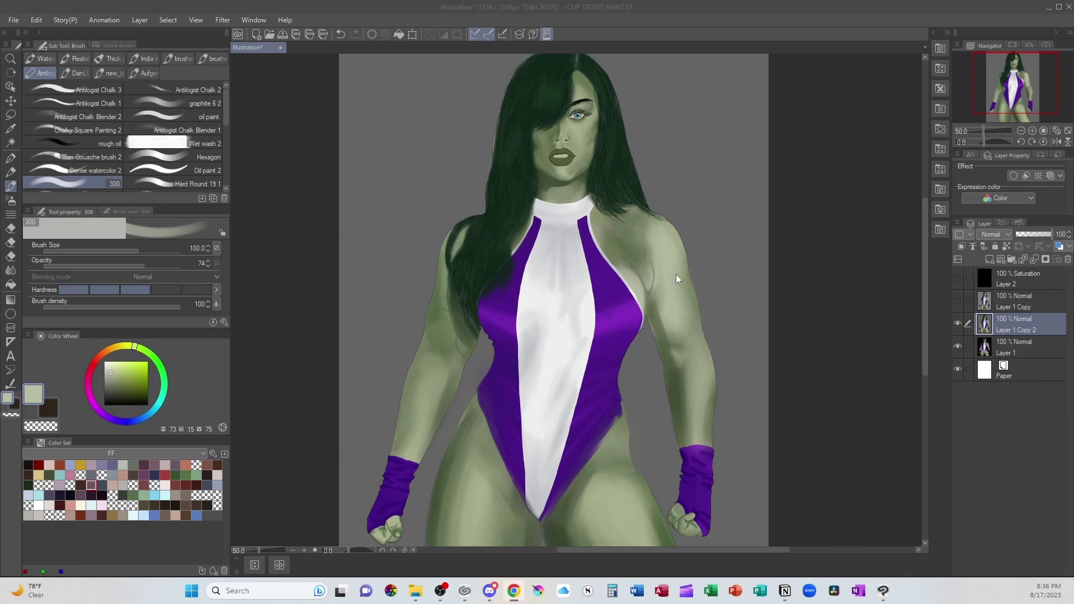
Shade the inner upper arm on the picture's right with sampled greens, using the Hard Round 19 1 brush at size 30
{"action": "left_click", "coordinate": [648, 269]}
{"action": "left_click", "coordinate": [650, 302], "text": "alt"}
{"action": "key", "text": "ctrl+z"}
{"action": "key", "text": "bracketleft"}
{"action": "key", "text": "bracketleft"}
{"action": "key", "text": "bracketleft"}
{"action": "key", "text": "bracketleft"}
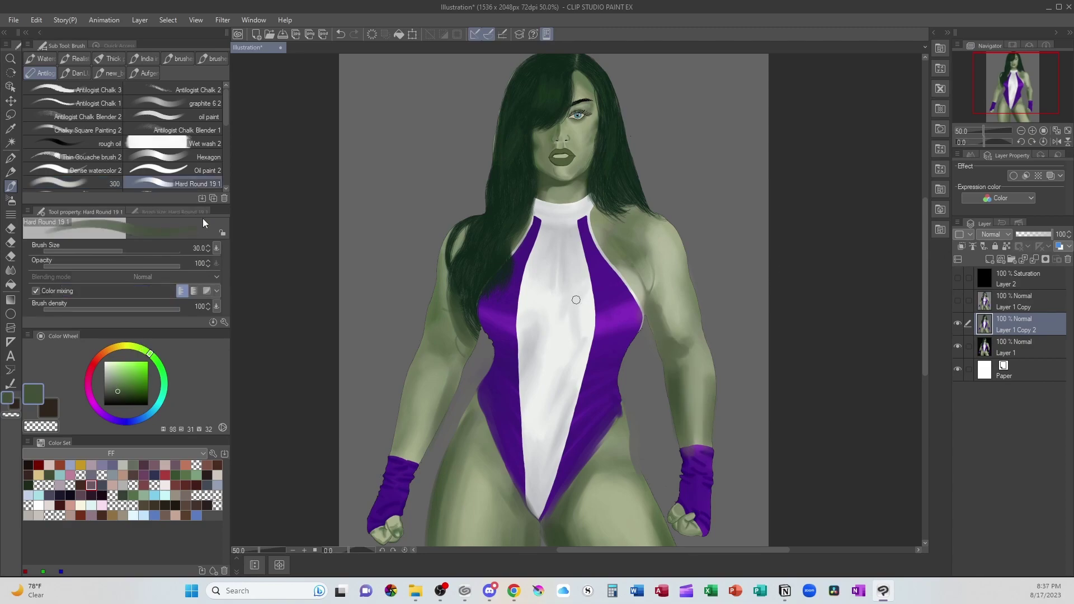
{"action": "mouse_move", "coordinate": [653, 283]}
{"action": "left_mouse_down"}
{"action": "mouse_move", "coordinate": [649, 331]}
{"action": "mouse_move", "coordinate": [680, 361]}
{"action": "left_mouse_up"}
{"action": "left_click", "coordinate": [685, 265], "text": "alt"}
{"action": "left_click", "coordinate": [687, 293], "text": "alt"}
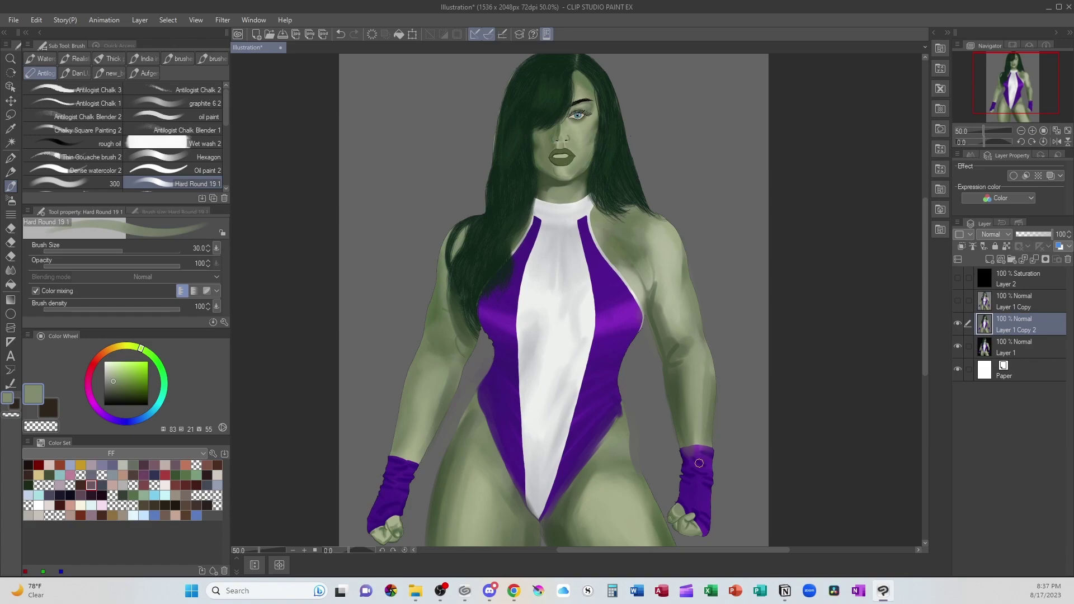
Blend the elbow and forearm on the picture's right with sampled mid green, enlarging the brush to size 40
{"action": "left_click", "coordinate": [452, 287], "text": "alt"}
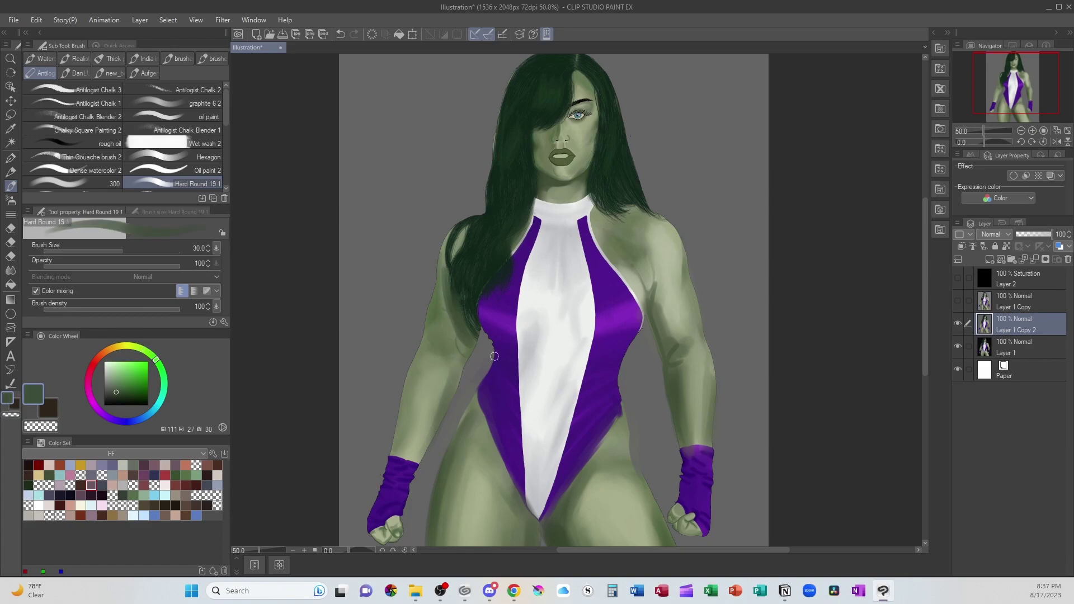
{"action": "left_click", "coordinate": [694, 360], "text": "alt"}
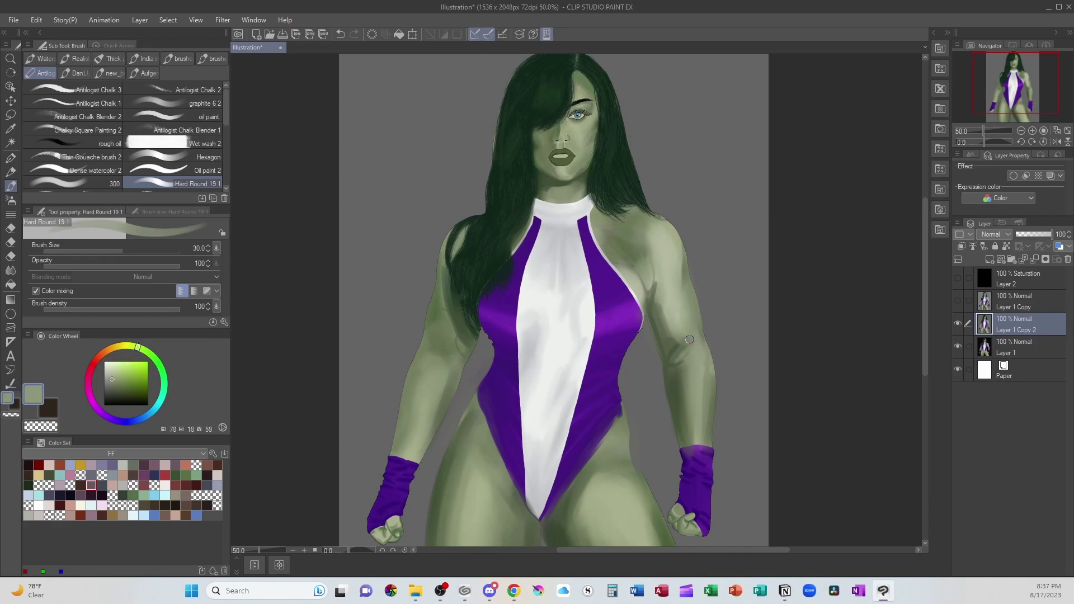
{"action": "left_click_drag", "start_coordinate": [687, 364], "coordinate": [694, 425]}
{"action": "key", "text": "]"}
{"action": "left_click_drag", "start_coordinate": [694, 441], "coordinate": [683, 374]}
Lighten the upper chest beside the collar and refine the adjoining shoulder and armpit with sampled skin greens at brush size 40
{"action": "left_click", "coordinate": [679, 261], "text": "alt"}
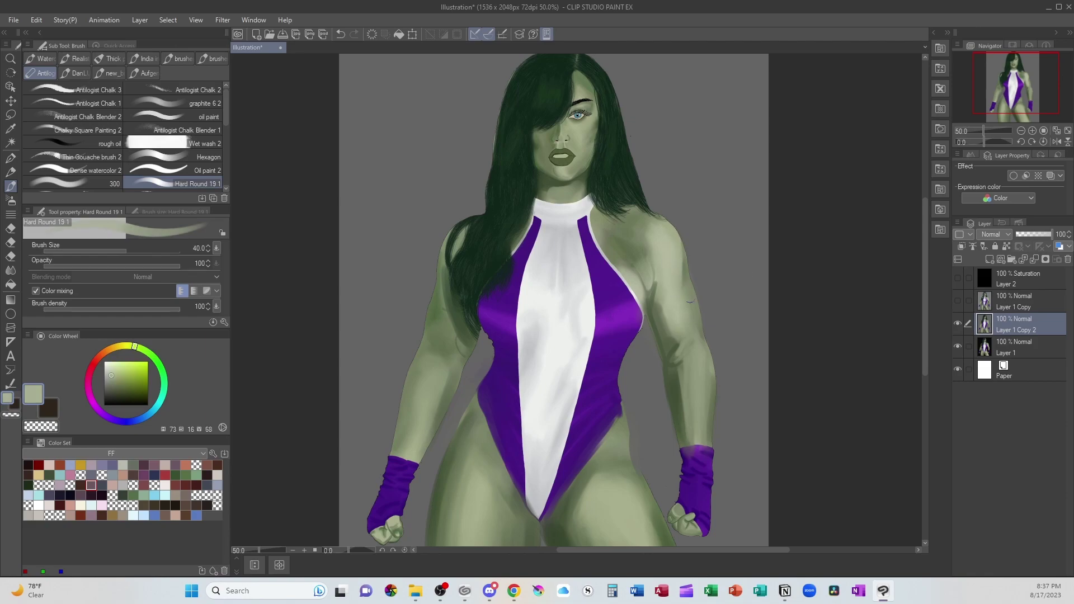
{"action": "mouse_move", "coordinate": [635, 217]}
{"action": "left_mouse_down"}
{"action": "mouse_move", "coordinate": [660, 230]}
{"action": "mouse_move", "coordinate": [614, 260]}
{"action": "left_mouse_up"}
{"action": "left_click_drag", "start_coordinate": [593, 223], "coordinate": [620, 264]}
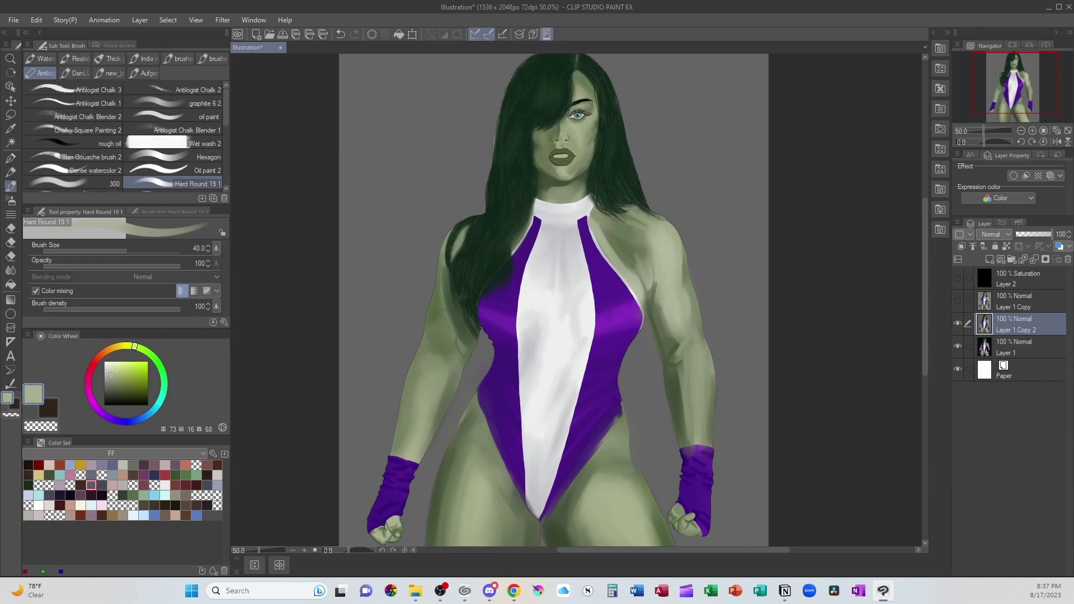
{"action": "left_click", "coordinate": [661, 294], "text": "alt"}
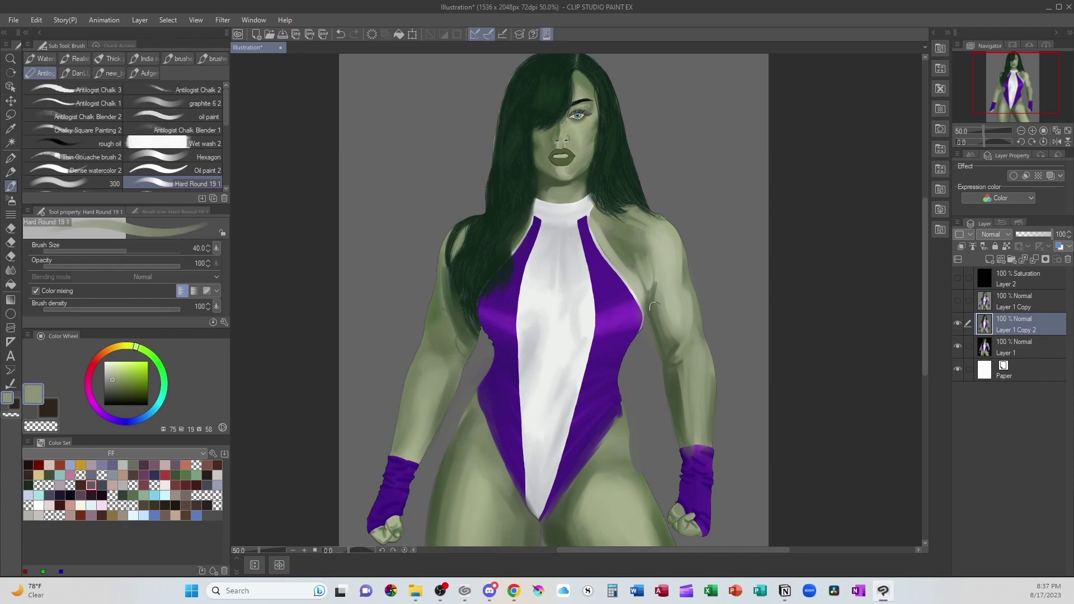
{"action": "left_click", "coordinate": [653, 302], "text": "alt"}
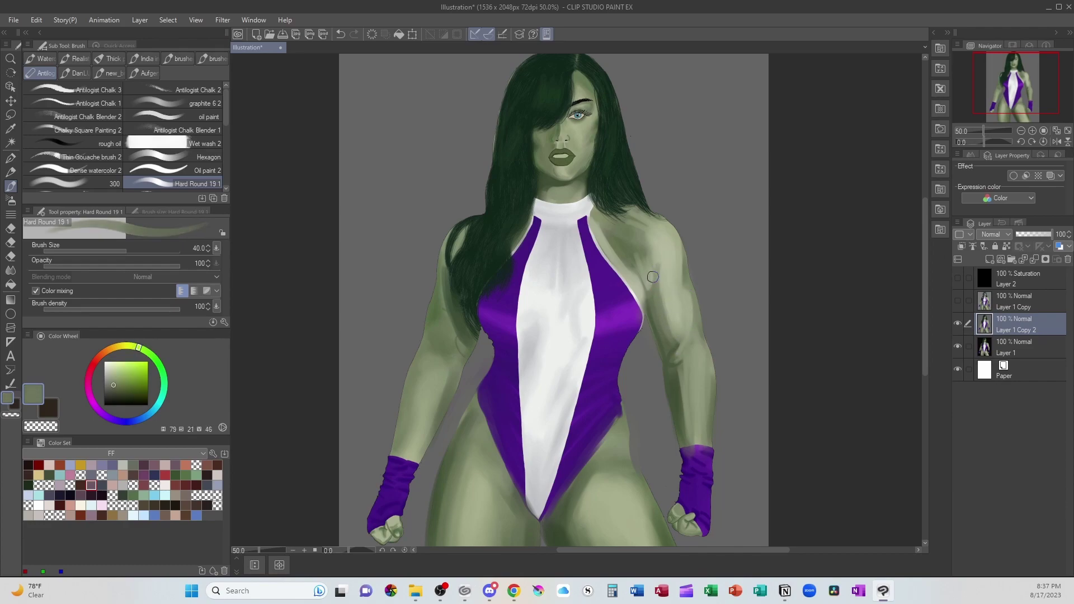
{"action": "left_click", "coordinate": [665, 259], "text": "alt"}
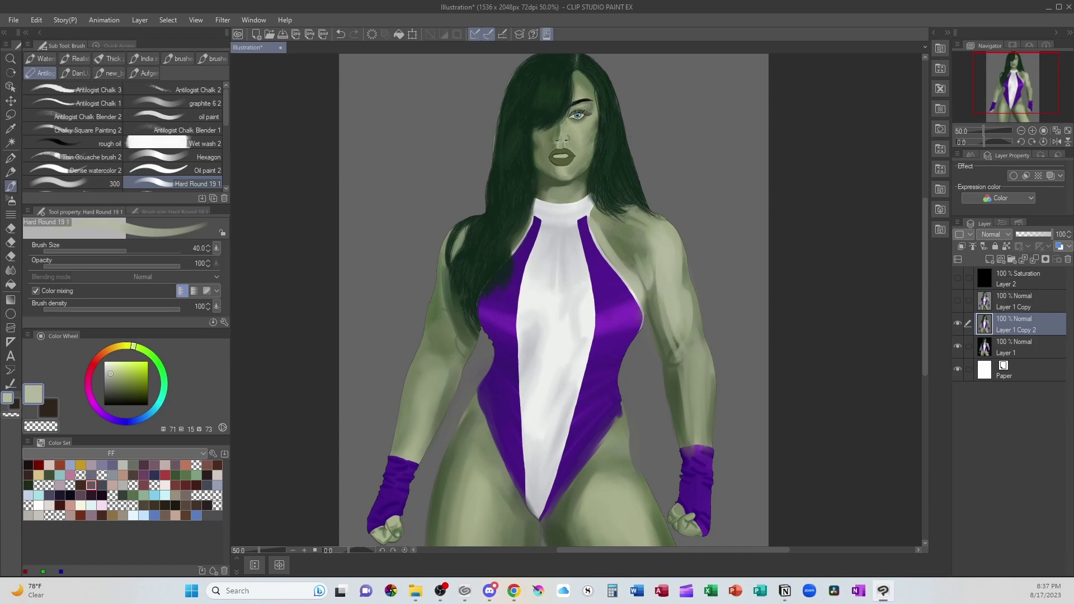
Blend the elbow crease, forearm and shoulder on the picture's right with sampled greens, switching to brush 300 at size 50
{"action": "left_click", "coordinate": [683, 345], "text": "alt"}
{"action": "left_click_drag", "start_coordinate": [695, 406], "coordinate": [698, 447]}
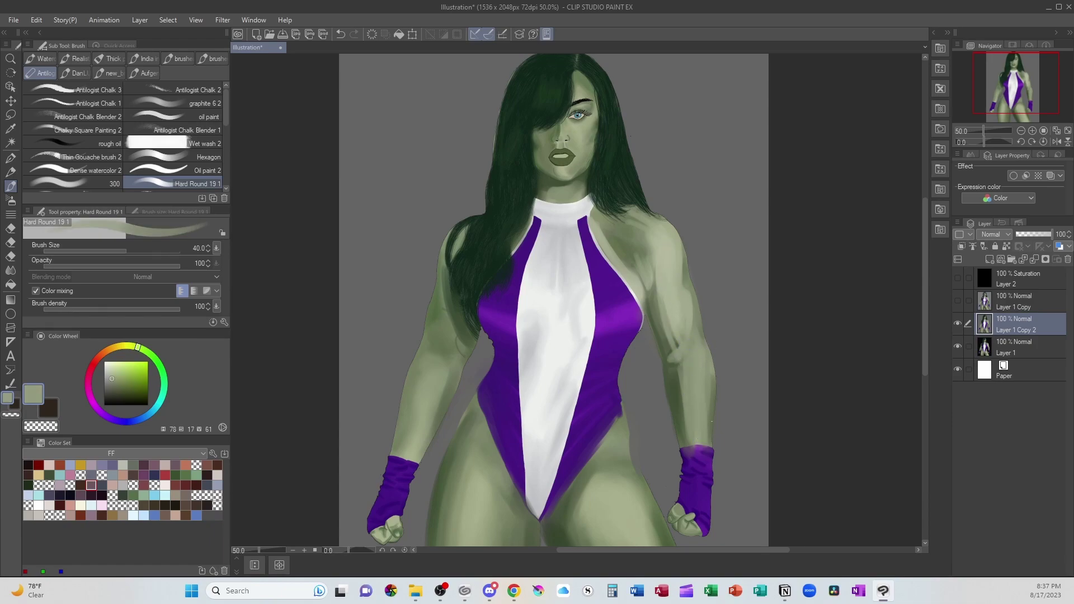
{"action": "left_click", "coordinate": [681, 375], "text": "alt"}
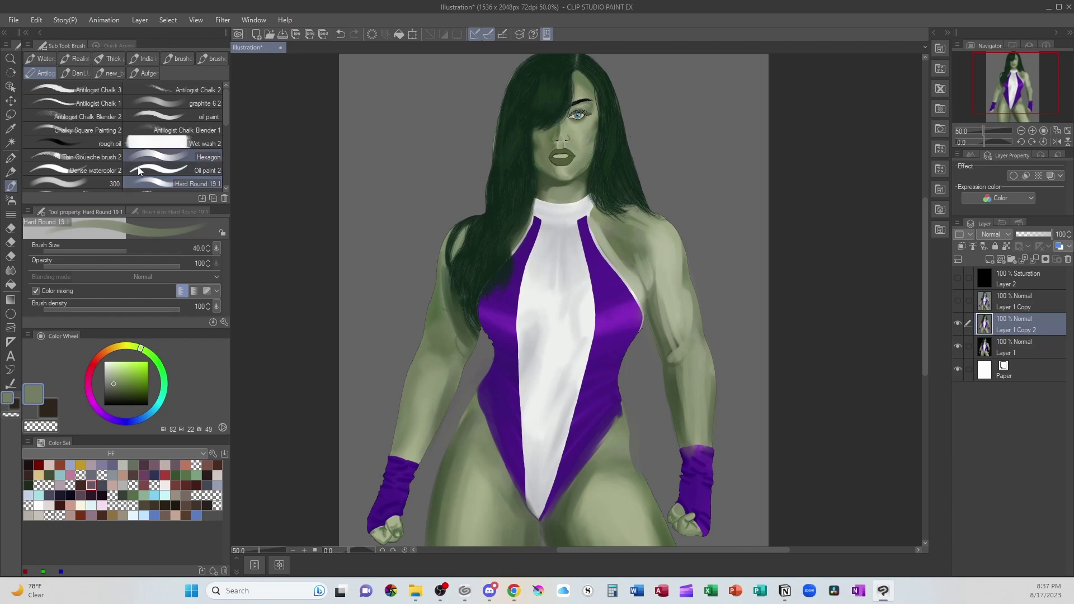
{"action": "left_click", "coordinate": [73, 183]}
{"action": "left_click", "coordinate": [683, 365], "text": "alt"}
{"action": "left_click", "coordinate": [680, 368], "text": "alt"}
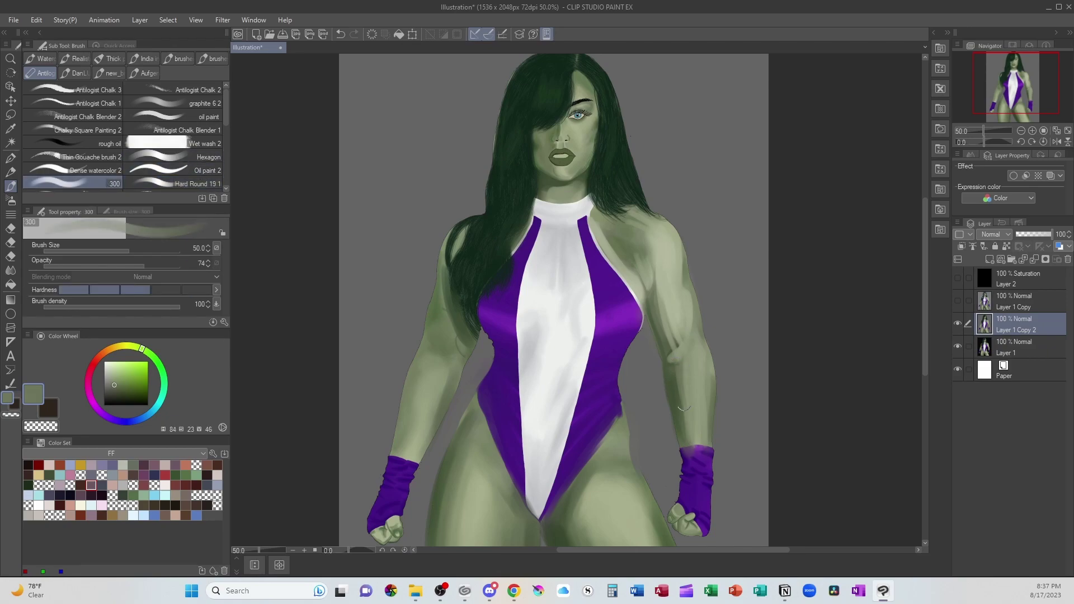
{"action": "left_click", "coordinate": [685, 367], "text": "alt"}
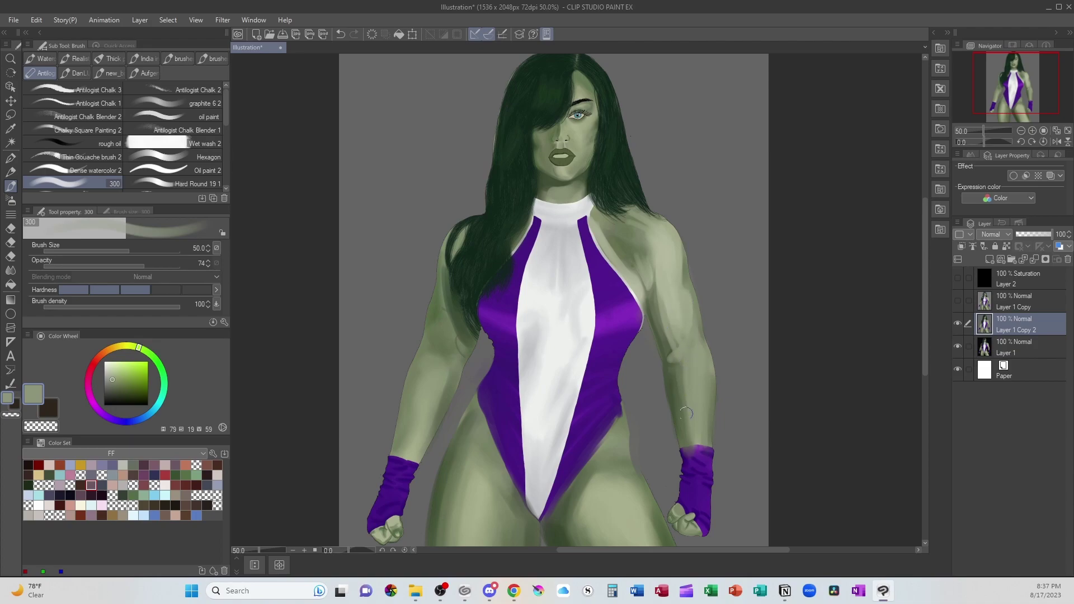
{"action": "left_click", "coordinate": [682, 301], "text": "alt"}
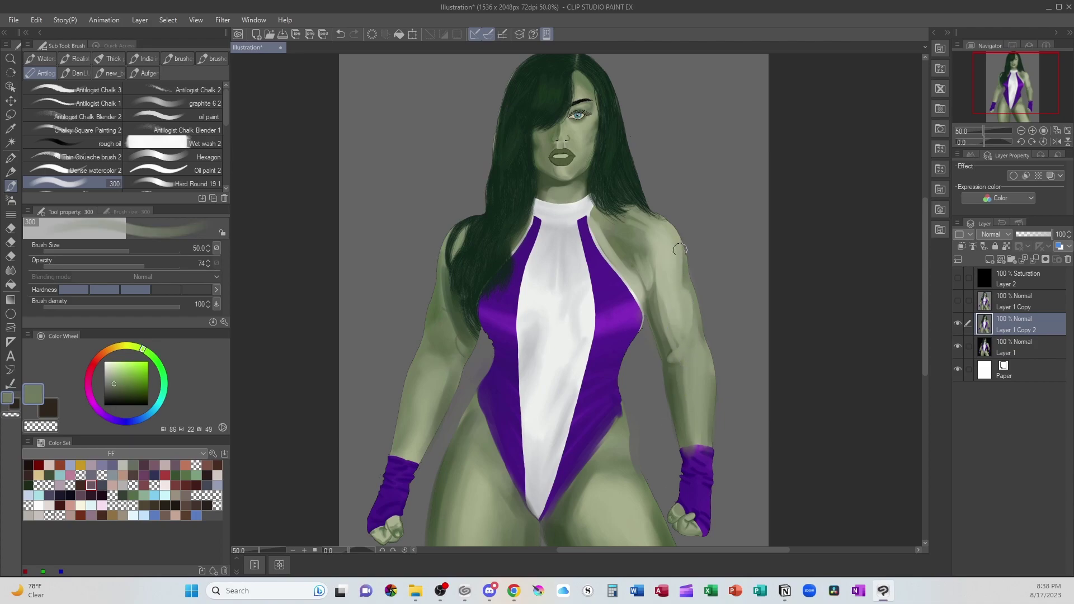
{"action": "left_click", "coordinate": [668, 238], "text": "alt"}
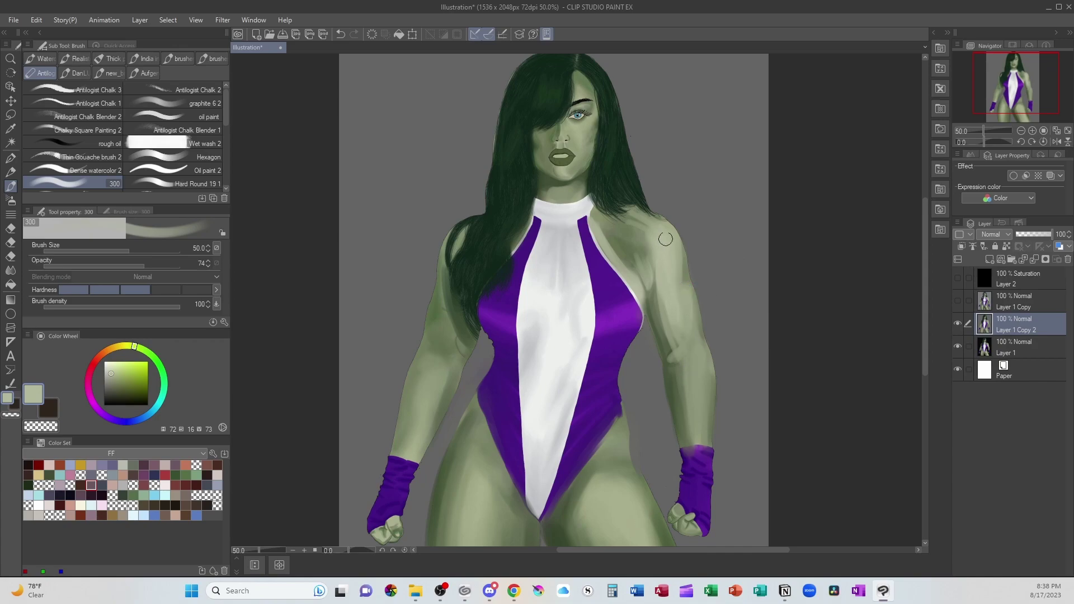
{"action": "left_click_drag", "start_coordinate": [652, 299], "coordinate": [716, 214]}
{"action": "key", "text": "ctrl+z"}
{"action": "key", "text": "ctrl+y"}
{"action": "key", "text": "ctrl+z"}
Refine the upper-arm shading on the picture's right with sampled mid green at brush size 25, undoing the extra shoulder stroke
{"action": "left_click", "coordinate": [683, 270], "text": "alt"}
{"action": "key", "text": "bracketleft"}
{"action": "key", "text": "bracketleft"}
{"action": "key", "text": "bracketleft"}
{"action": "left_click_drag", "start_coordinate": [679, 263], "coordinate": [680, 284]}
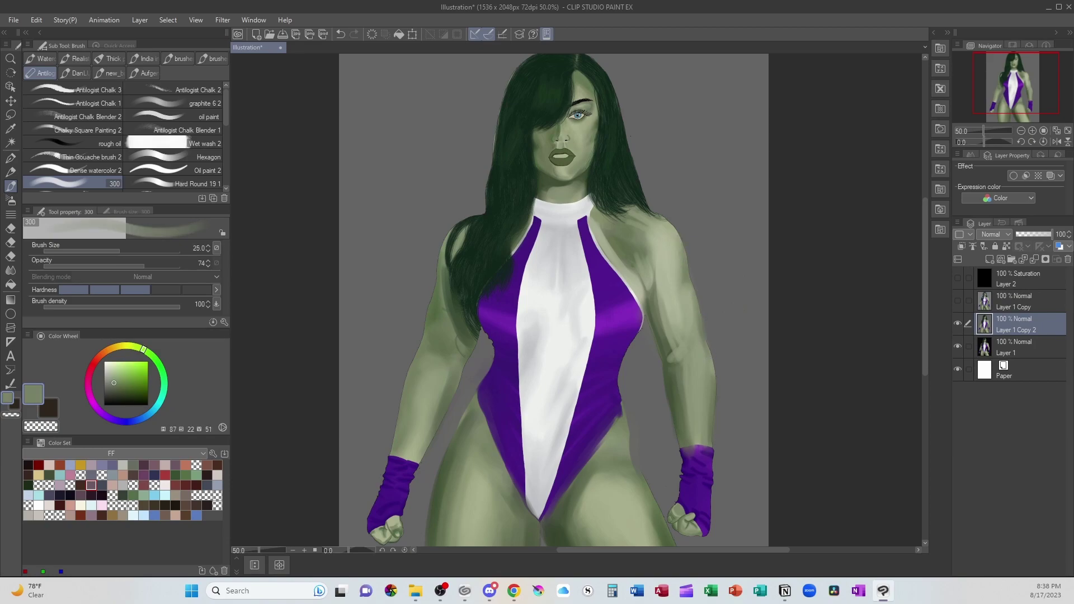
{"action": "left_click_drag", "start_coordinate": [663, 229], "coordinate": [663, 249]}
{"action": "key", "text": "ctrl+z"}
Deepen the inner upper-arm crease with sampled dark green, and sample the wrist glove's purple to touch up the glove
{"action": "left_click", "coordinate": [649, 309], "text": "alt"}
{"action": "left_click_drag", "start_coordinate": [648, 302], "coordinate": [662, 341]}
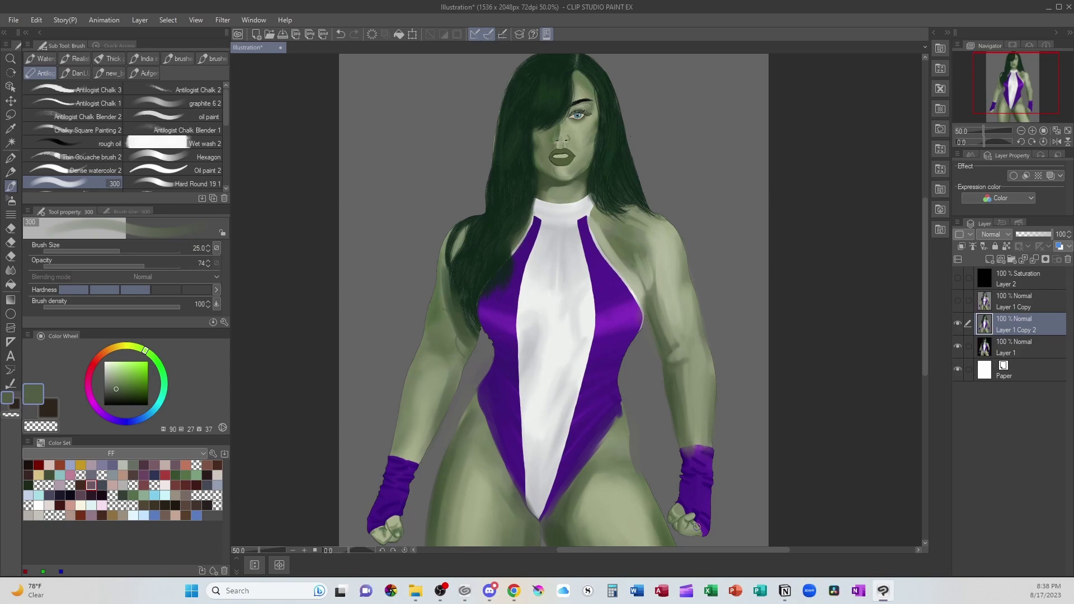
{"action": "left_click", "coordinate": [695, 463], "text": "alt"}
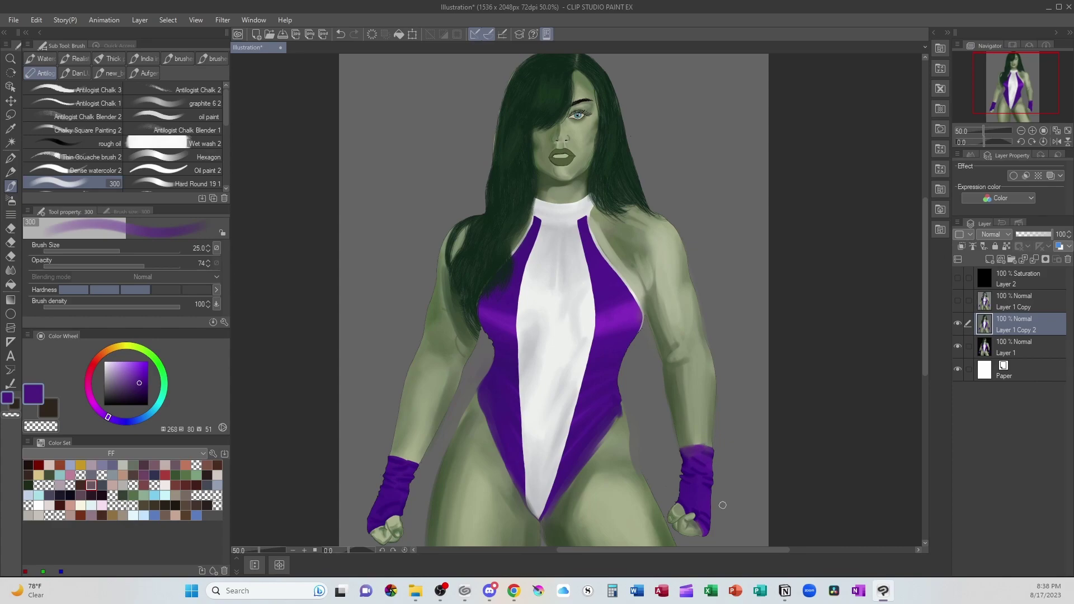
Sample the chest's mid green, set the brush size to 50, and make test strokes on the grey background beside the hair
{"action": "left_click", "coordinate": [649, 270], "text": "alt"}
{"action": "key", "text": "bracketright"}
{"action": "key", "text": "bracketright"}
{"action": "key", "text": "bracketright"}
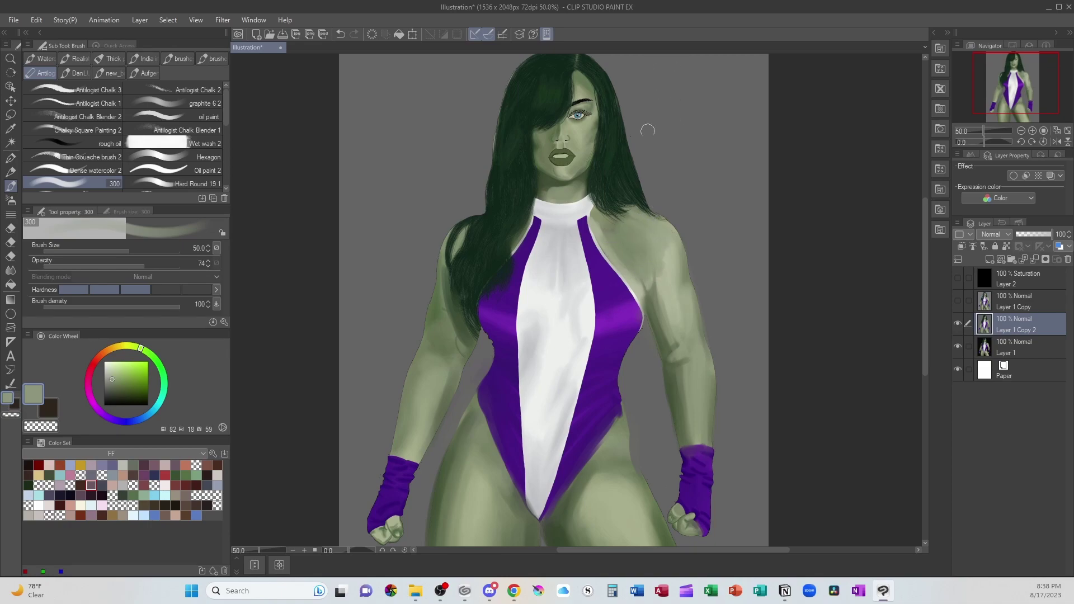
{"action": "left_click_drag", "start_coordinate": [698, 71], "coordinate": [680, 137]}
{"action": "left_click_drag", "start_coordinate": [662, 92], "coordinate": [699, 162]}
{"action": "key", "text": "ctrl+z"}
Lighten the chest below the hair and smooth the arm on the picture's left with sampled skin greens
{"action": "left_click", "coordinate": [671, 282], "text": "alt"}
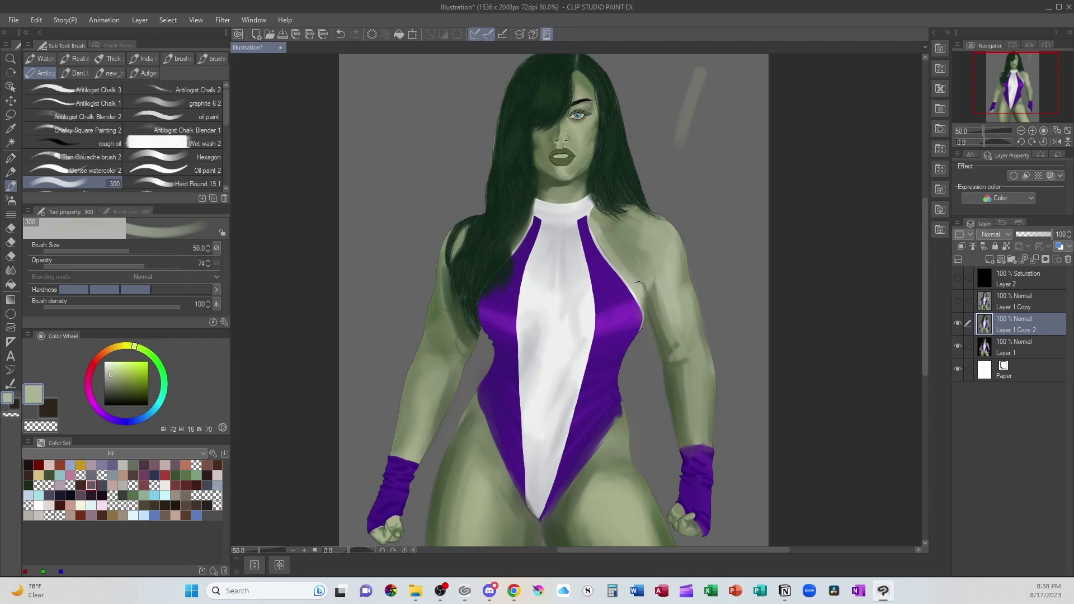
{"action": "left_click_drag", "start_coordinate": [622, 251], "coordinate": [630, 220]}
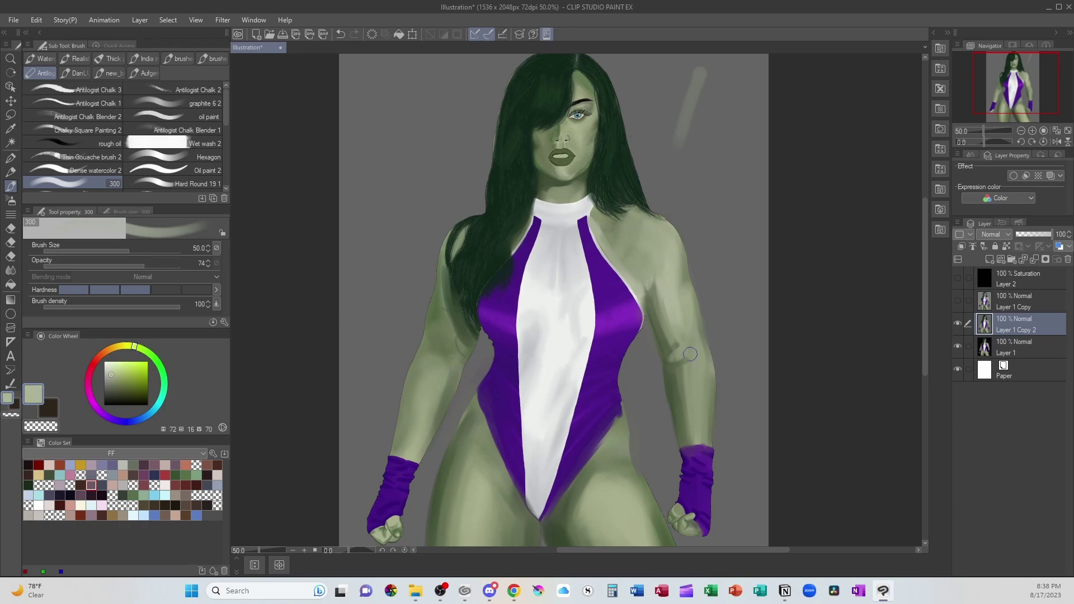
{"action": "left_click", "coordinate": [455, 277], "text": "alt"}
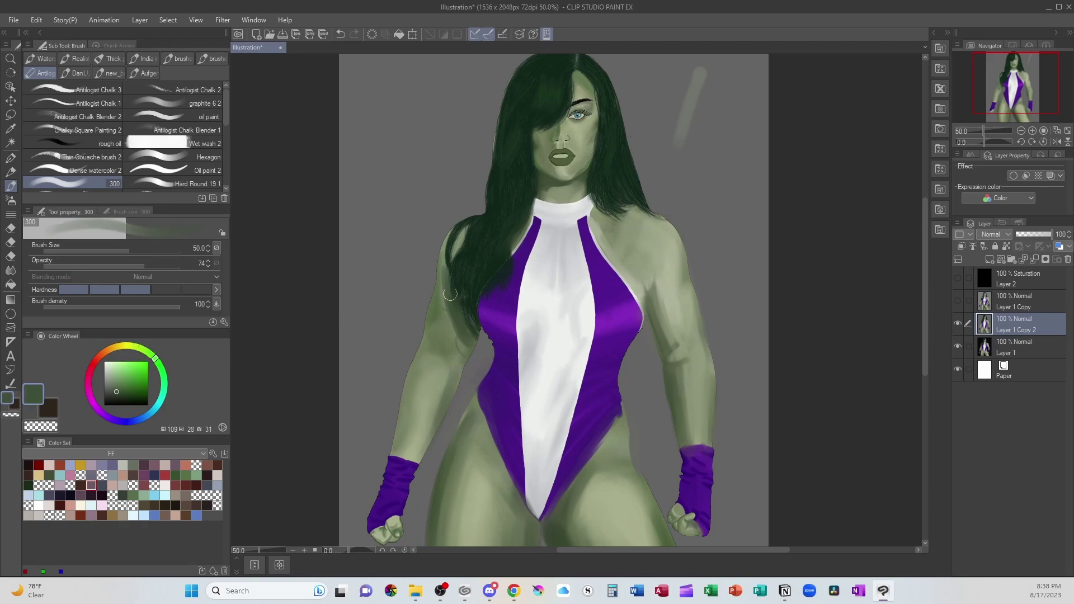
{"action": "left_click", "coordinate": [444, 336], "text": "alt"}
{"action": "left_click_drag", "start_coordinate": [444, 335], "coordinate": [402, 452]}
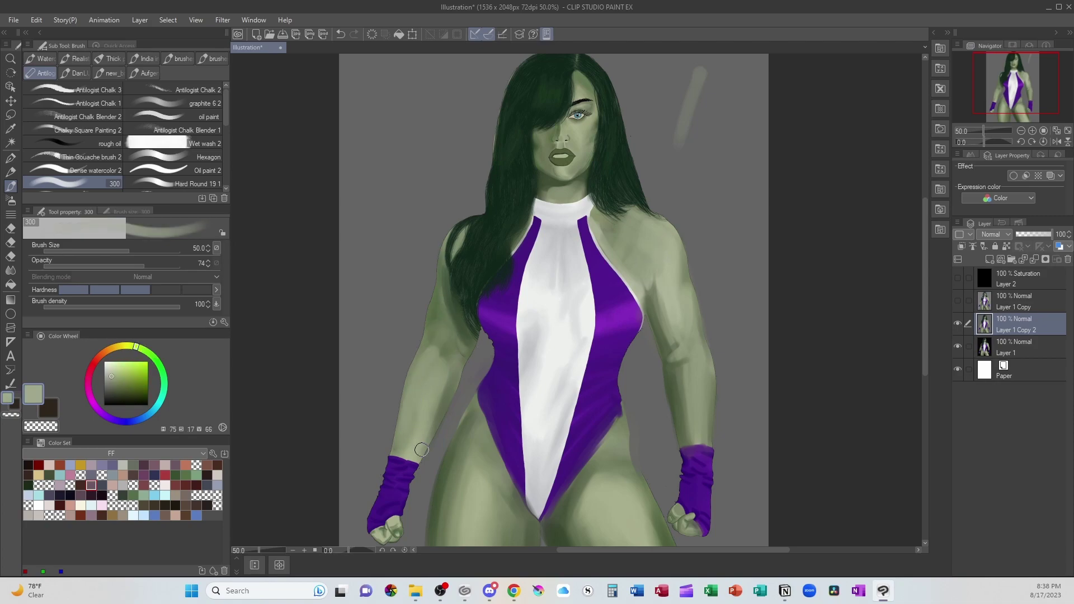
Touch up the costume's hip edge in sampled purple, and show the Saturation layer to check the values in greyscale
{"action": "left_click", "coordinate": [611, 404], "text": "alt"}
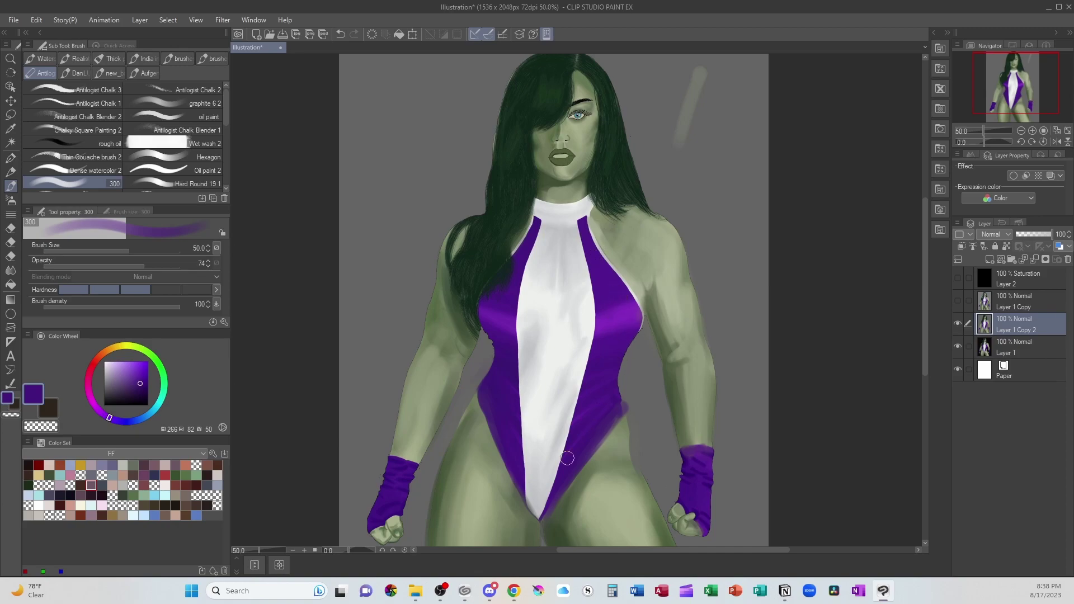
{"action": "left_click", "coordinate": [958, 278]}
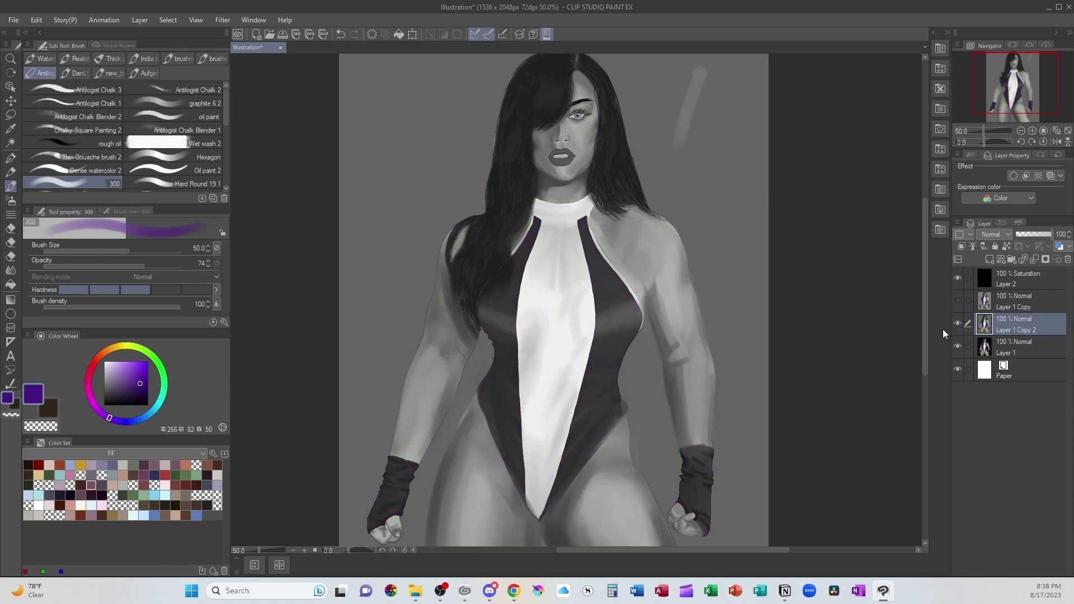
Toggle Layer 1 Copy 2 off and on to compare its greyscale values with the layer beneath, and hide the Saturation layer
{"action": "key", "text": "ctrl+minus"}
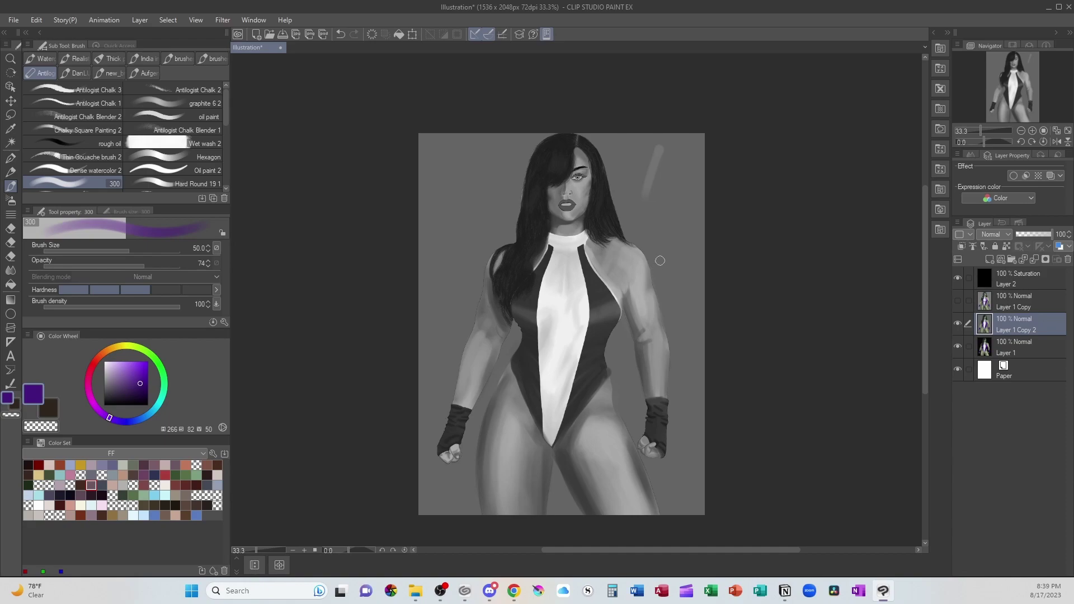
{"action": "left_click", "coordinate": [957, 325]}
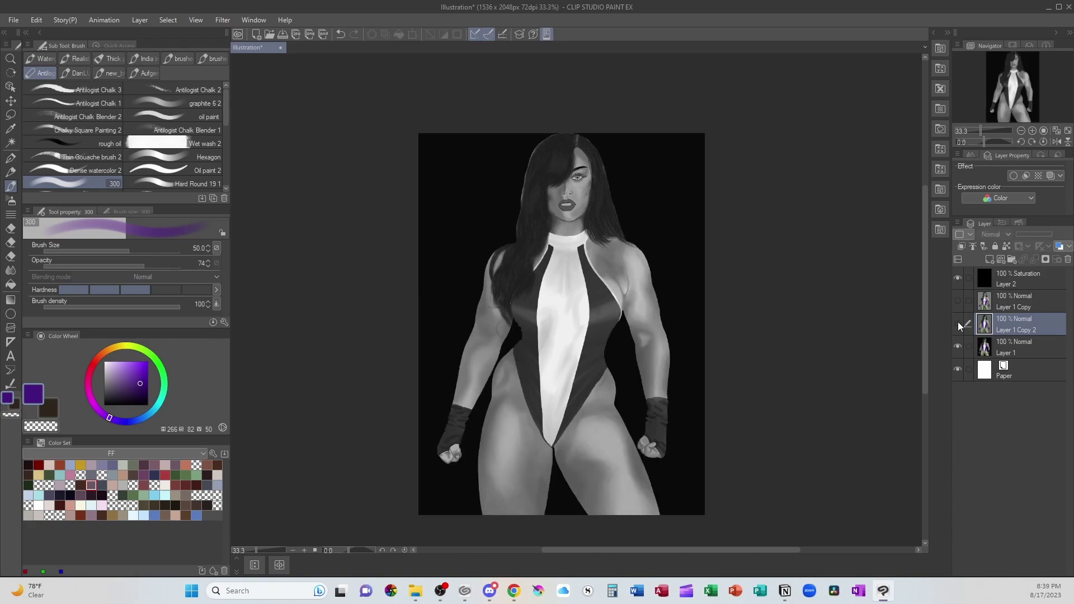
{"action": "left_click", "coordinate": [958, 324]}
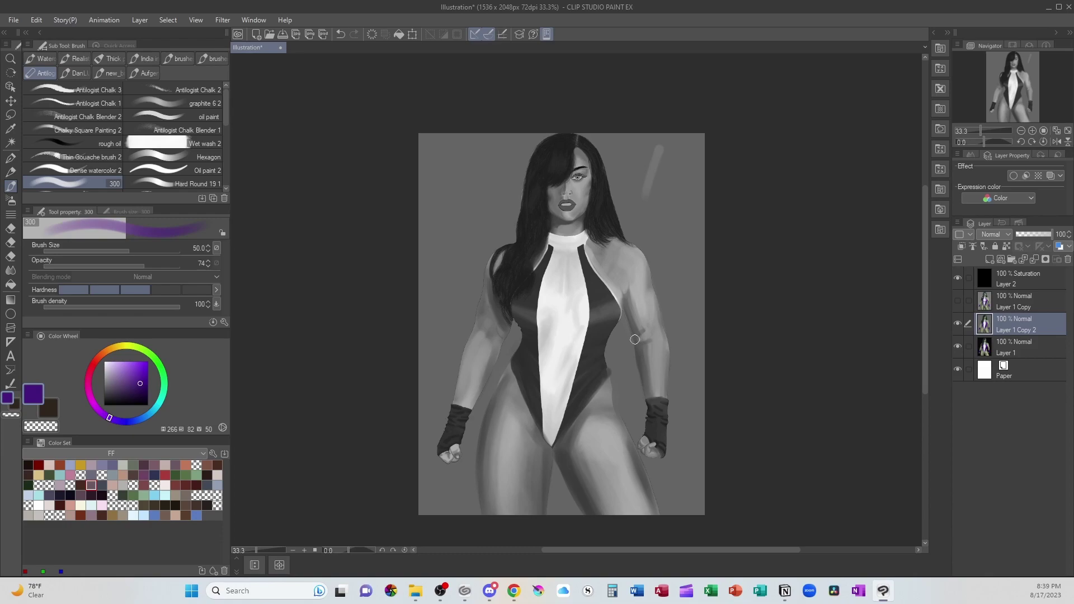
{"action": "left_click", "coordinate": [958, 278]}
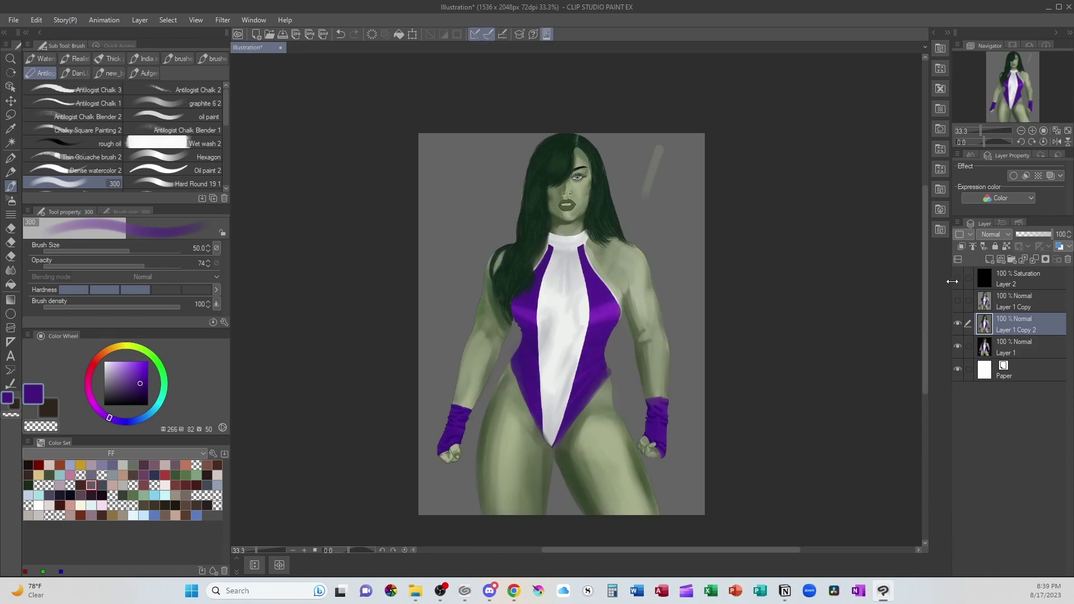
Sample the light green of the upper arm on the picture's right and soften the shadow at its inner elbow
{"action": "key", "text": "ctrl+plus"}
{"action": "key", "text": "ctrl+plus"}
{"action": "left_click_drag", "start_coordinate": [745, 399], "coordinate": [678, 468]}
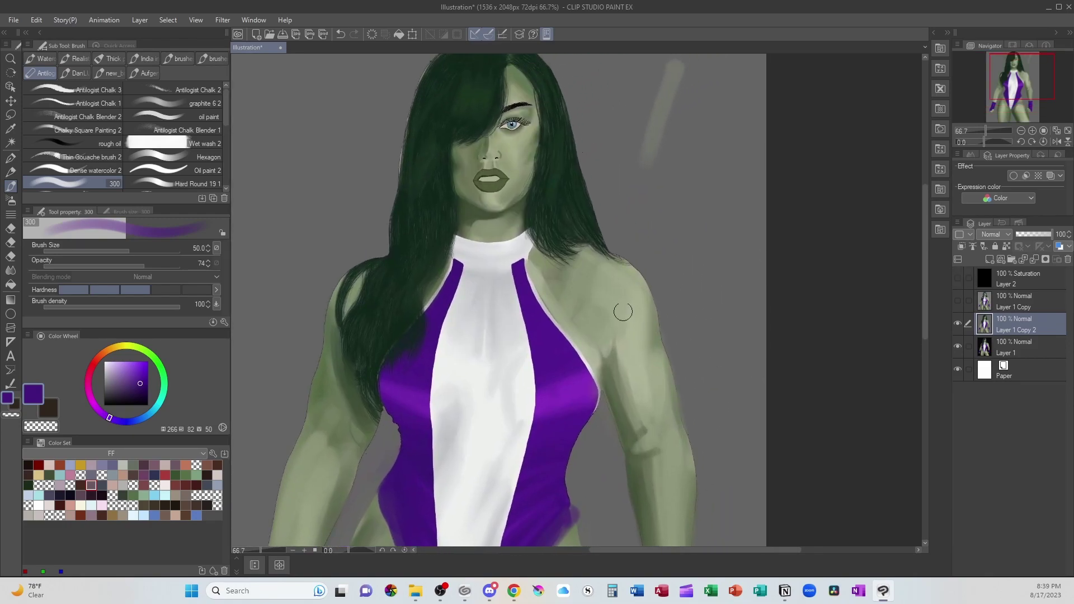
{"action": "left_click", "coordinate": [633, 316], "text": "alt"}
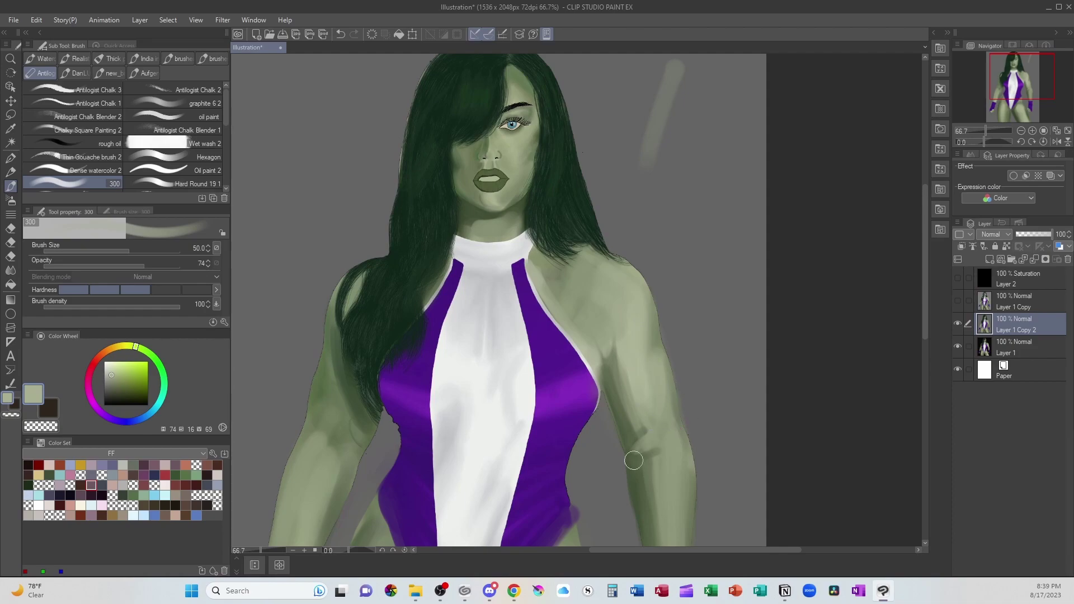
{"action": "scroll", "coordinate": [633, 461], "scroll_direction": "down", "scroll_amount": 1}
{"action": "left_click_drag", "start_coordinate": [636, 445], "coordinate": [682, 303]}
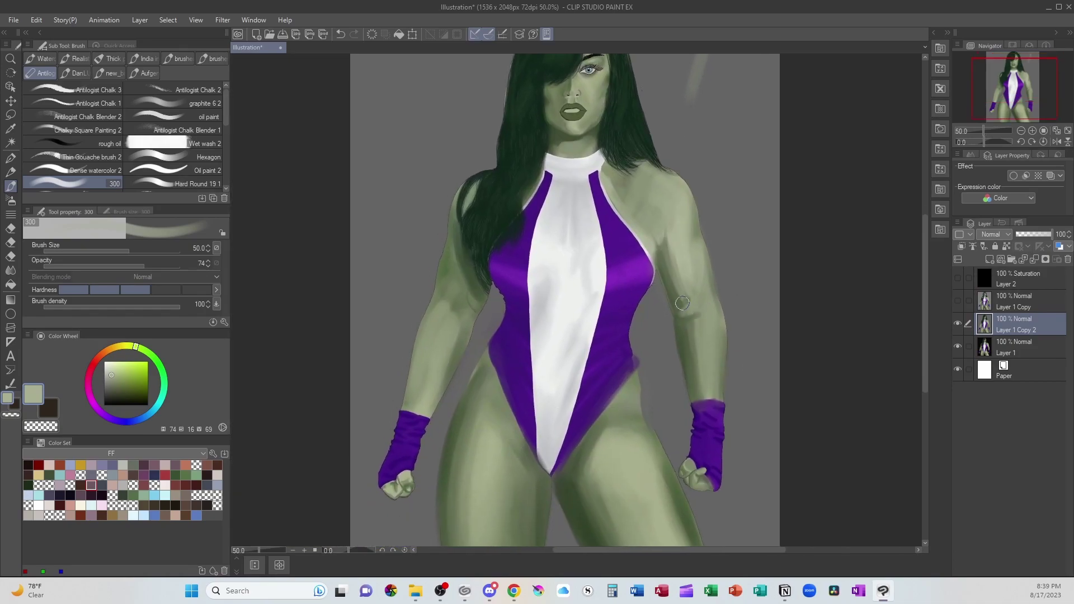
Sample the costume's purple, darken it to hue 259, saturation 86, value 33, and paint shadows along the waist, hips and lower edges
{"action": "left_click", "coordinate": [618, 303], "text": "alt"}
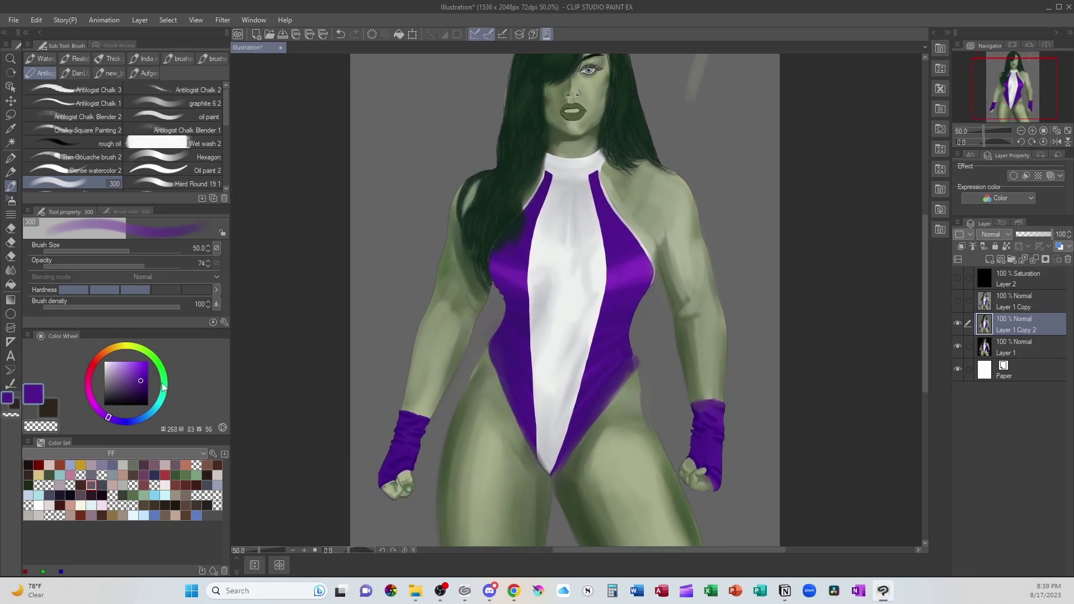
{"action": "left_click_drag", "start_coordinate": [143, 382], "coordinate": [115, 420]}
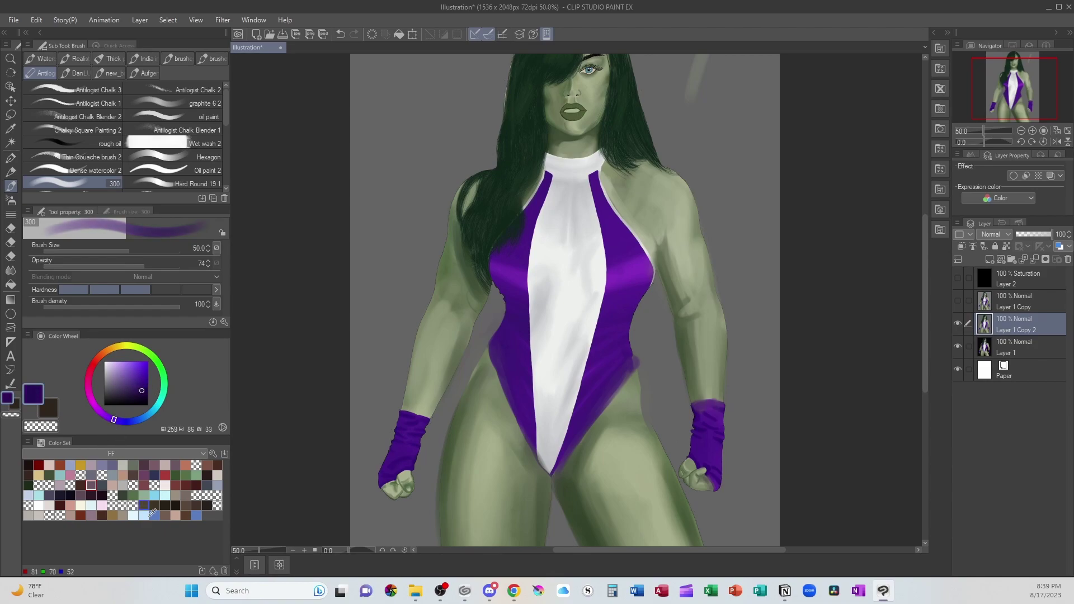
{"action": "mouse_move", "coordinate": [619, 304]}
{"action": "left_mouse_down"}
{"action": "mouse_move", "coordinate": [602, 330]}
{"action": "mouse_move", "coordinate": [638, 299]}
{"action": "mouse_move", "coordinate": [575, 404]}
{"action": "left_mouse_up"}
{"action": "left_click_drag", "start_coordinate": [623, 376], "coordinate": [556, 473]}
{"action": "mouse_move", "coordinate": [514, 401]}
{"action": "left_mouse_down"}
{"action": "mouse_move", "coordinate": [492, 354]}
{"action": "mouse_move", "coordinate": [537, 461]}
{"action": "mouse_move", "coordinate": [508, 392]}
{"action": "mouse_move", "coordinate": [522, 409]}
{"action": "mouse_move", "coordinate": [507, 351]}
{"action": "mouse_move", "coordinate": [493, 350]}
{"action": "mouse_move", "coordinate": [516, 319]}
{"action": "mouse_move", "coordinate": [510, 297]}
{"action": "mouse_move", "coordinate": [522, 328]}
{"action": "mouse_move", "coordinate": [503, 289]}
{"action": "mouse_move", "coordinate": [515, 293]}
{"action": "mouse_move", "coordinate": [525, 371]}
{"action": "left_mouse_up"}
{"action": "mouse_move", "coordinate": [624, 318]}
{"action": "left_mouse_down"}
{"action": "mouse_move", "coordinate": [611, 343]}
{"action": "mouse_move", "coordinate": [622, 302]}
{"action": "mouse_move", "coordinate": [616, 337]}
{"action": "mouse_move", "coordinate": [585, 369]}
{"action": "mouse_move", "coordinate": [580, 399]}
{"action": "left_mouse_up"}
{"action": "left_click_drag", "start_coordinate": [563, 436], "coordinate": [555, 479]}
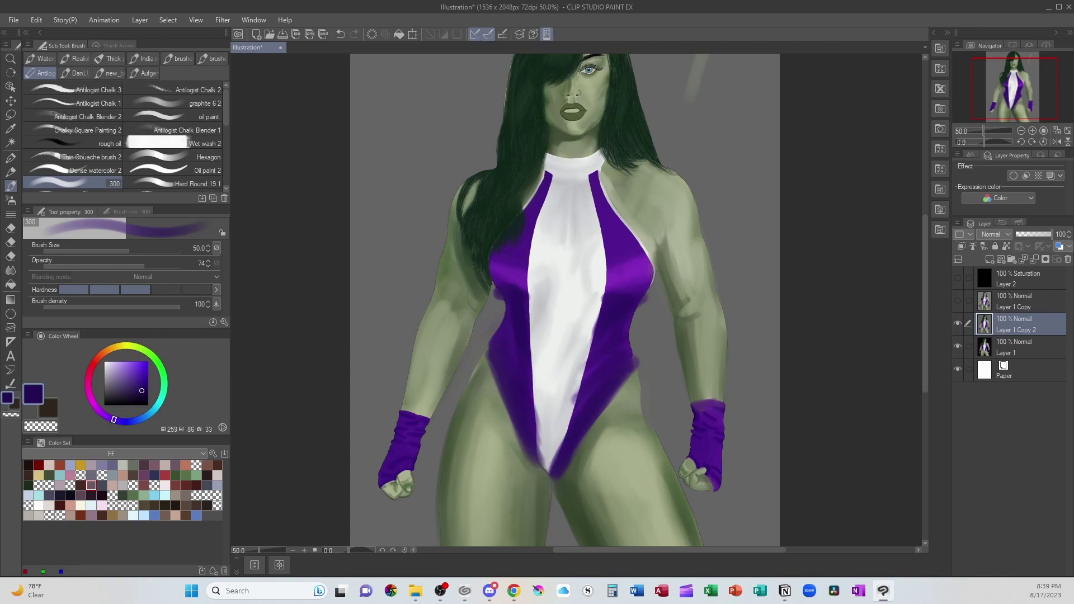
Clean up the costume's waist outline with sampled background grey, and sample a brighter purple to touch up the bust
{"action": "left_click", "coordinate": [486, 306], "text": "alt"}
{"action": "left_click_drag", "start_coordinate": [486, 306], "coordinate": [495, 303]}
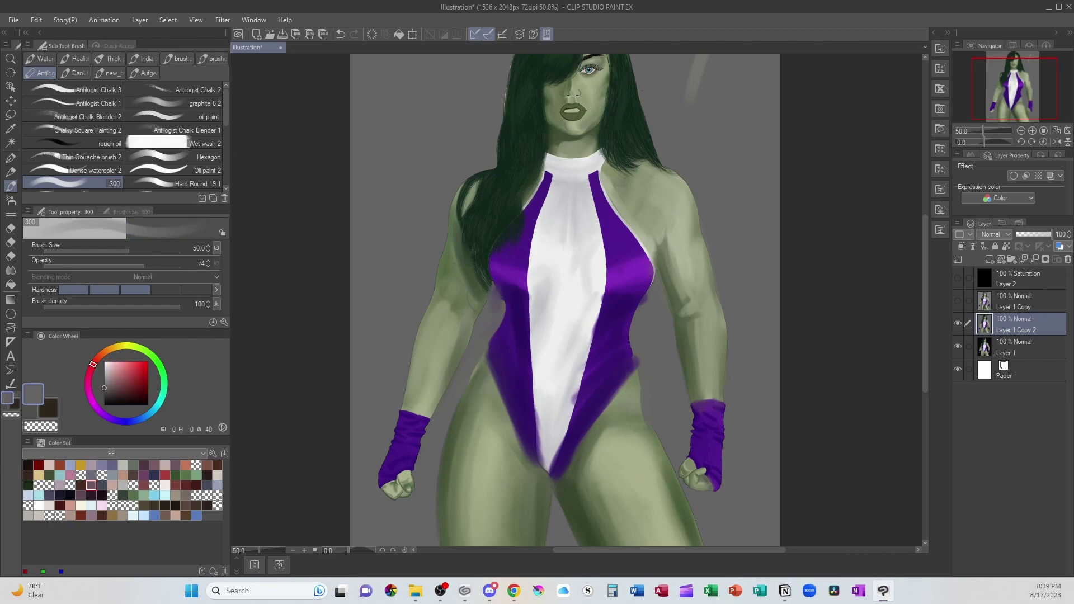
{"action": "left_click", "coordinate": [520, 259], "text": "alt"}
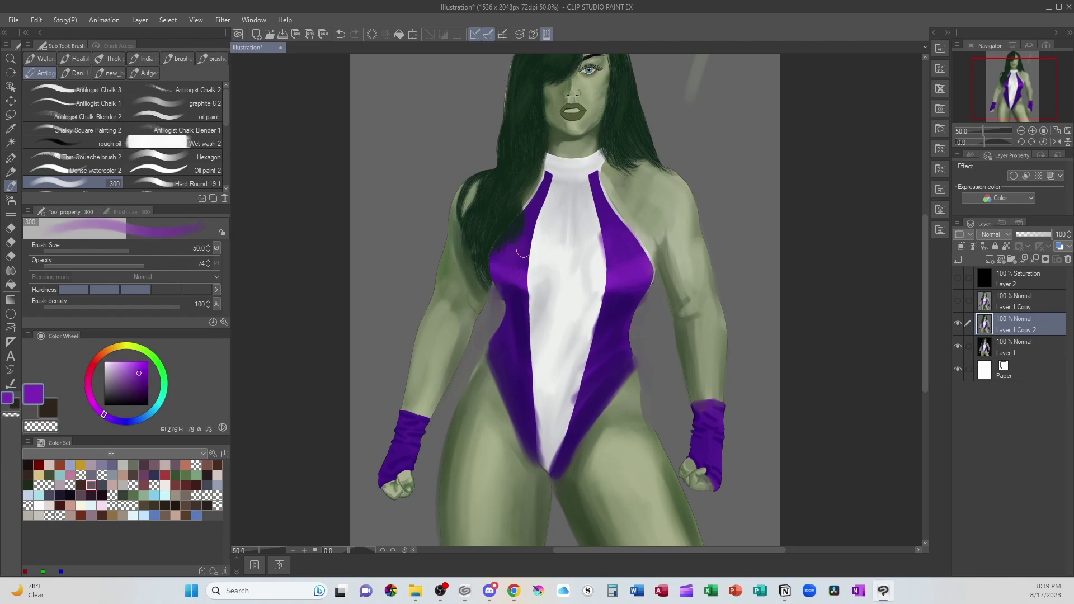
Paint a blue-grey shadow band across the white panel under the bust, finishing it with the Hard Round 19 1 brush
{"action": "left_click", "coordinate": [539, 296], "text": "alt"}
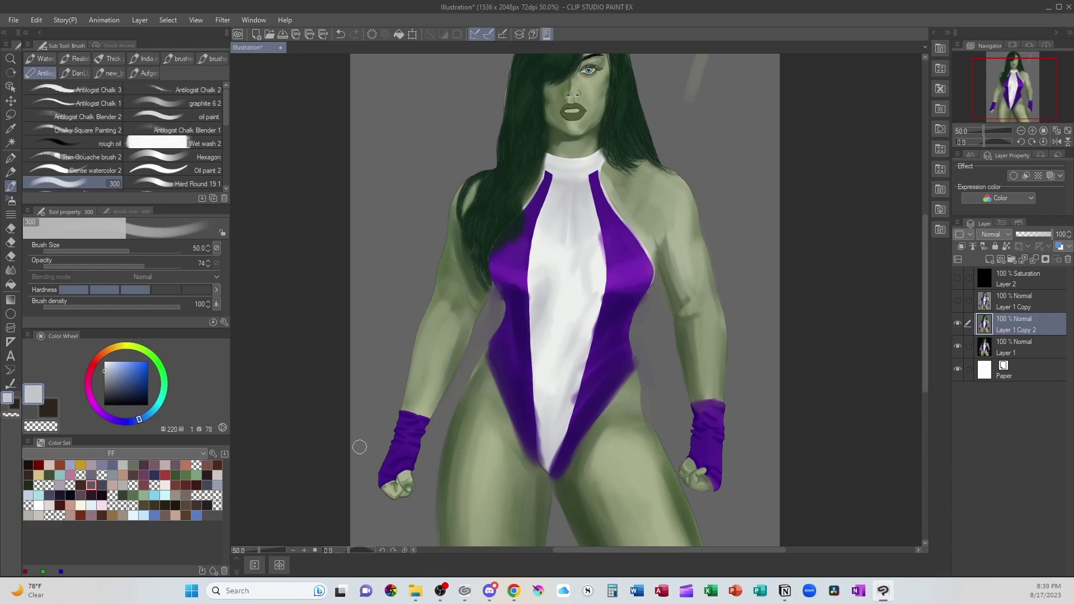
{"action": "left_click", "coordinate": [567, 296], "text": "alt"}
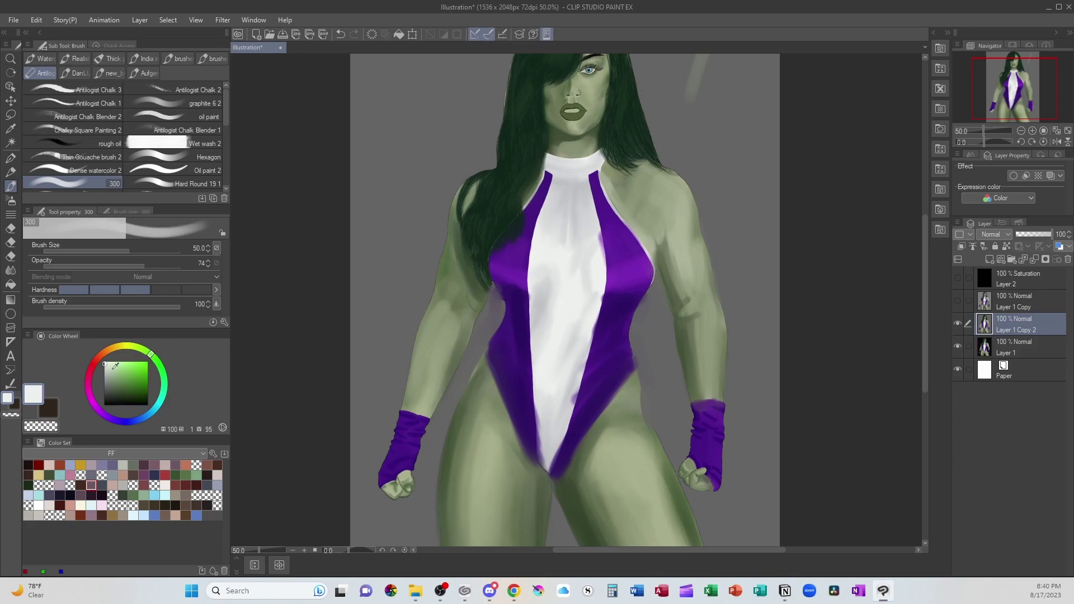
{"action": "left_click", "coordinate": [545, 301], "text": "alt"}
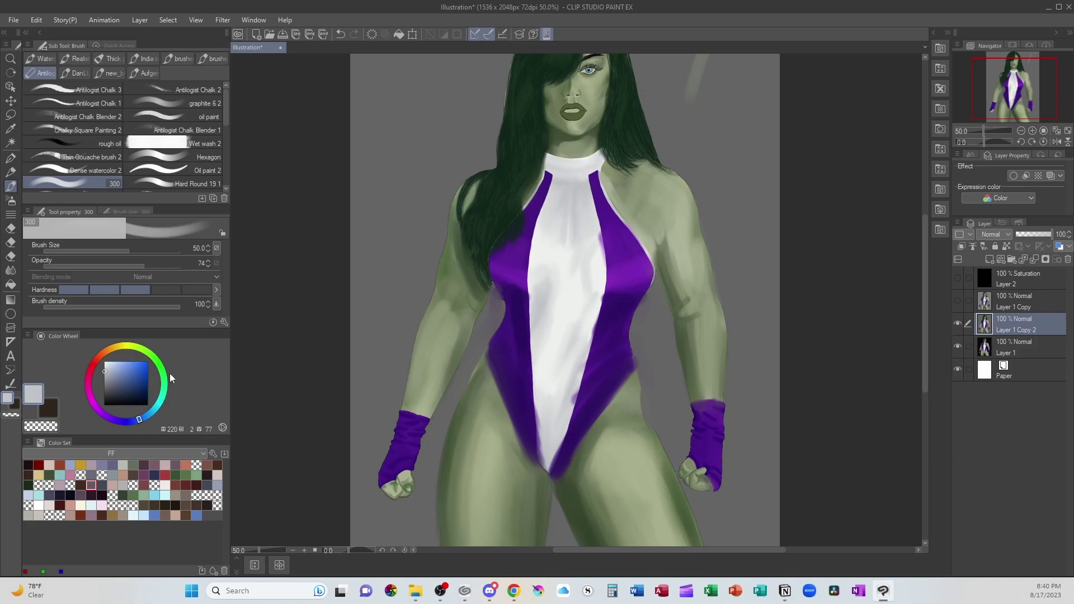
{"action": "left_click", "coordinate": [110, 370]}
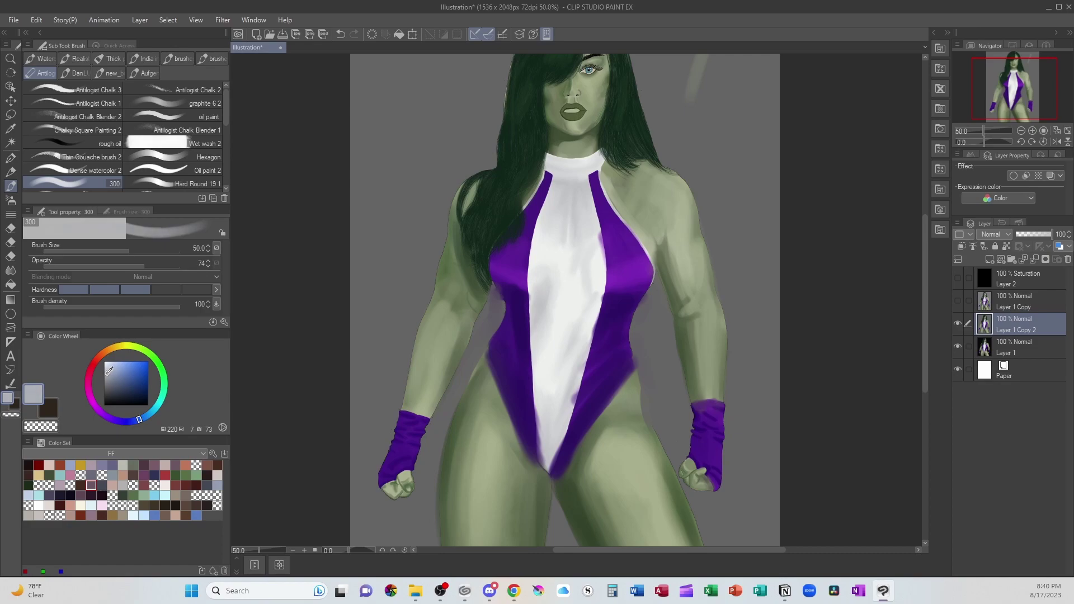
{"action": "mouse_move", "coordinate": [546, 297]}
{"action": "left_mouse_down"}
{"action": "mouse_move", "coordinate": [585, 299]}
{"action": "mouse_move", "coordinate": [537, 300]}
{"action": "mouse_move", "coordinate": [593, 302]}
{"action": "left_mouse_up"}
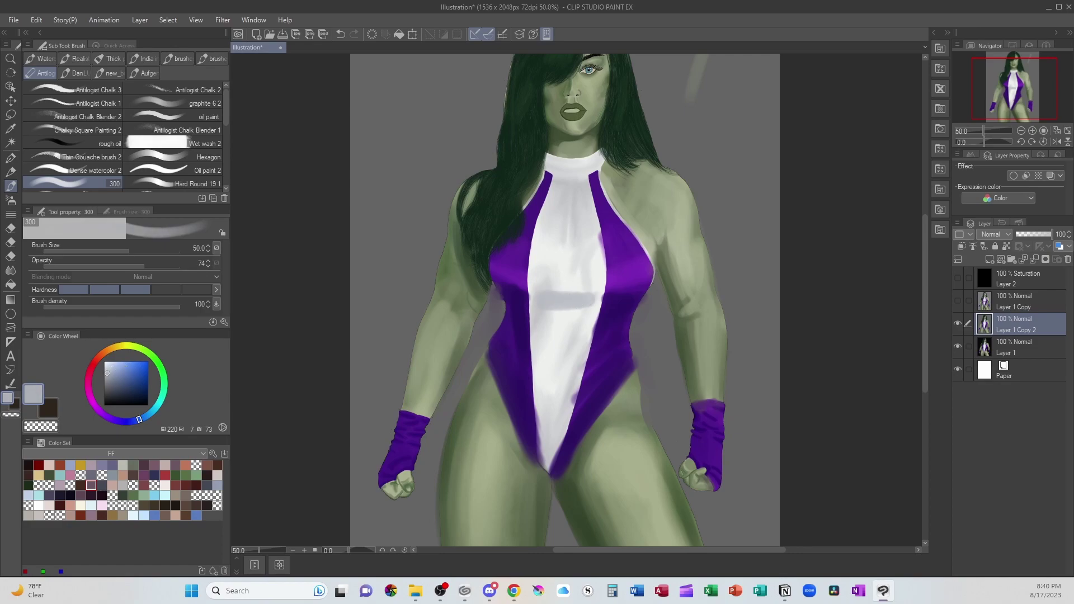
{"action": "left_click", "coordinate": [112, 372]}
{"action": "mouse_move", "coordinate": [534, 300]}
{"action": "left_mouse_down"}
{"action": "mouse_move", "coordinate": [584, 302]}
{"action": "mouse_move", "coordinate": [586, 334]}
{"action": "mouse_move", "coordinate": [541, 335]}
{"action": "left_mouse_up"}
{"action": "left_click", "coordinate": [200, 184]}
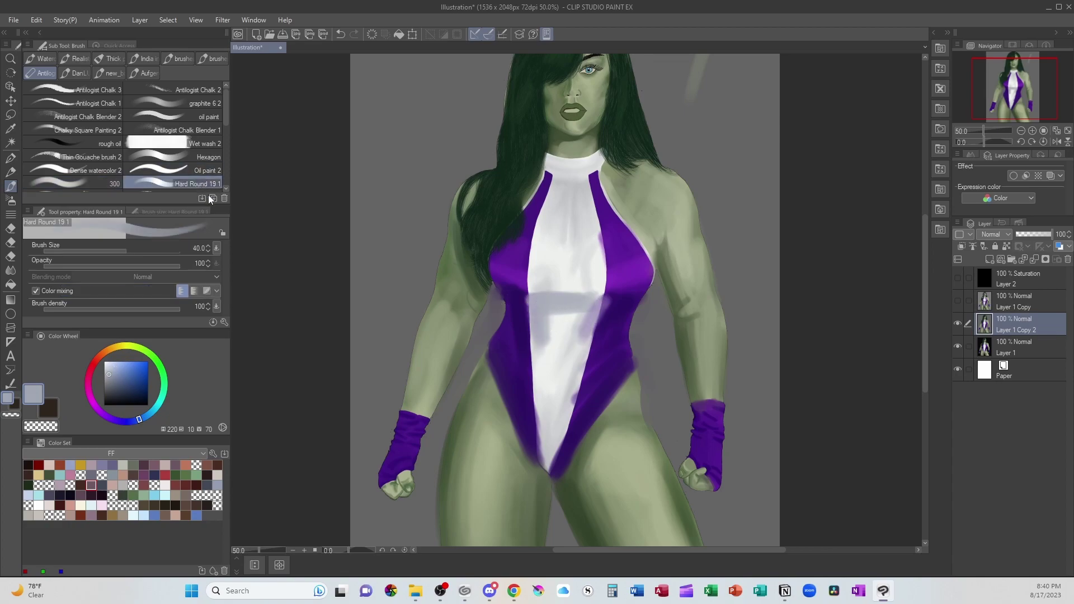
{"action": "mouse_move", "coordinate": [575, 296]}
{"action": "left_mouse_down"}
{"action": "mouse_move", "coordinate": [594, 301]}
{"action": "mouse_move", "coordinate": [548, 322]}
{"action": "mouse_move", "coordinate": [586, 312]}
{"action": "left_mouse_up"}
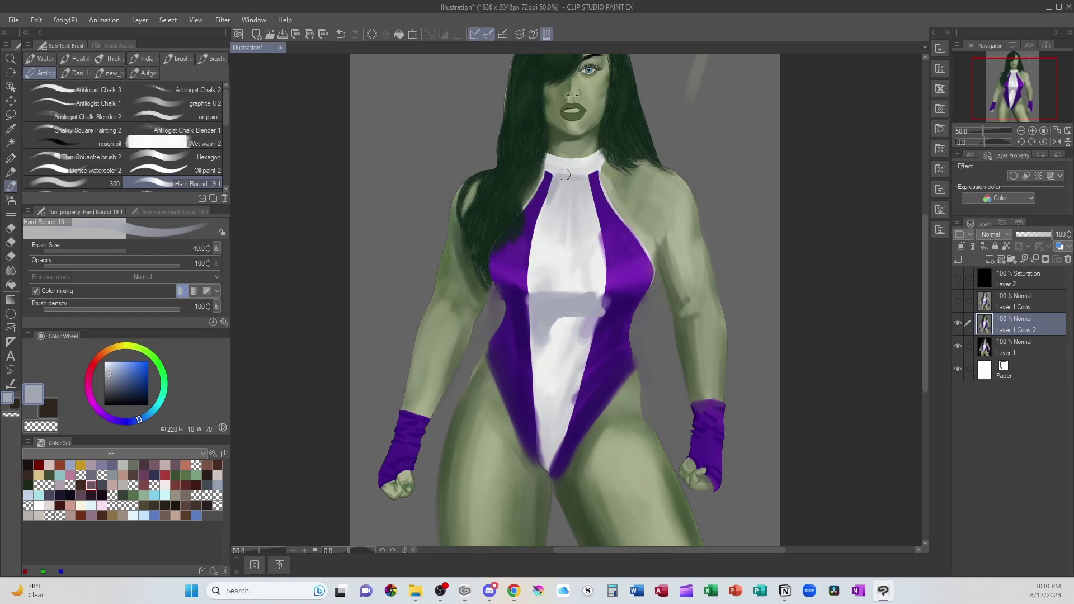
Shade the white collar and paint blue-grey fabric folds running down from it onto the upper panel
{"action": "mouse_move", "coordinate": [547, 169]}
{"action": "left_mouse_down"}
{"action": "mouse_move", "coordinate": [594, 158]}
{"action": "mouse_move", "coordinate": [596, 168]}
{"action": "mouse_move", "coordinate": [601, 156]}
{"action": "mouse_move", "coordinate": [566, 236]}
{"action": "mouse_move", "coordinate": [571, 230]}
{"action": "left_mouse_up"}
{"action": "left_click_drag", "start_coordinate": [582, 185], "coordinate": [588, 225]}
{"action": "mouse_move", "coordinate": [589, 182]}
{"action": "left_mouse_down"}
{"action": "mouse_move", "coordinate": [590, 214]}
{"action": "mouse_move", "coordinate": [561, 176]}
{"action": "mouse_move", "coordinate": [560, 219]}
{"action": "left_mouse_up"}
Shade the lower white panel down to its tip in blue-grey, and retouch it with sampled purple and white
{"action": "mouse_move", "coordinate": [536, 300]}
{"action": "left_mouse_down"}
{"action": "mouse_move", "coordinate": [597, 298]}
{"action": "mouse_move", "coordinate": [565, 343]}
{"action": "mouse_move", "coordinate": [596, 308]}
{"action": "mouse_move", "coordinate": [576, 381]}
{"action": "left_mouse_up"}
{"action": "mouse_move", "coordinate": [582, 317]}
{"action": "left_mouse_down"}
{"action": "mouse_move", "coordinate": [543, 326]}
{"action": "mouse_move", "coordinate": [574, 325]}
{"action": "left_mouse_up"}
{"action": "mouse_move", "coordinate": [544, 397]}
{"action": "left_mouse_down"}
{"action": "mouse_move", "coordinate": [547, 472]}
{"action": "mouse_move", "coordinate": [568, 409]}
{"action": "mouse_move", "coordinate": [556, 467]}
{"action": "left_mouse_up"}
{"action": "mouse_move", "coordinate": [550, 404]}
{"action": "left_mouse_down"}
{"action": "mouse_move", "coordinate": [554, 481]}
{"action": "mouse_move", "coordinate": [581, 436]}
{"action": "left_mouse_up"}
{"action": "left_click", "coordinate": [574, 417], "text": "alt"}
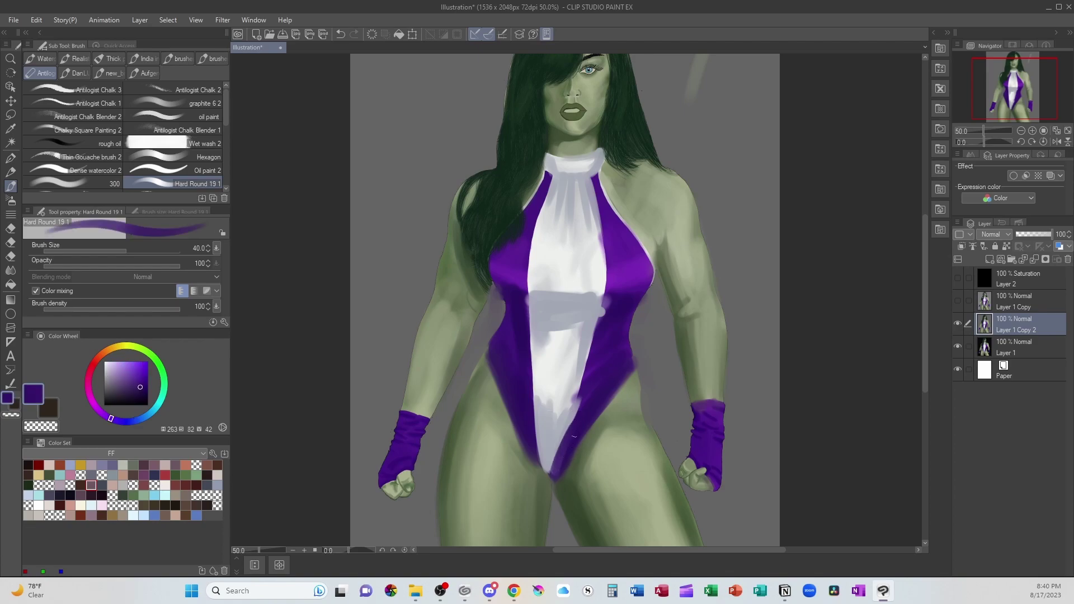
{"action": "left_click", "coordinate": [540, 375], "text": "alt"}
{"action": "mouse_move", "coordinate": [544, 404]}
{"action": "left_mouse_down"}
{"action": "mouse_move", "coordinate": [546, 425]}
{"action": "mouse_move", "coordinate": [564, 433]}
{"action": "left_mouse_up"}
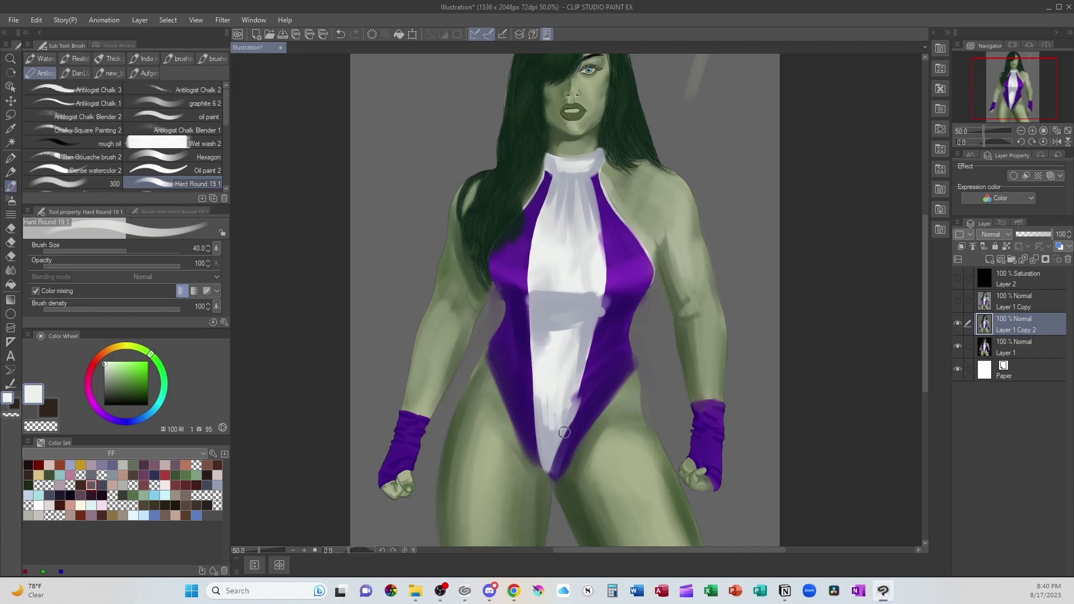
Refine the borders between the white panel and the purple sides at bust and waist with sampled off-whites and purples
{"action": "left_click", "coordinate": [554, 269], "text": "alt"}
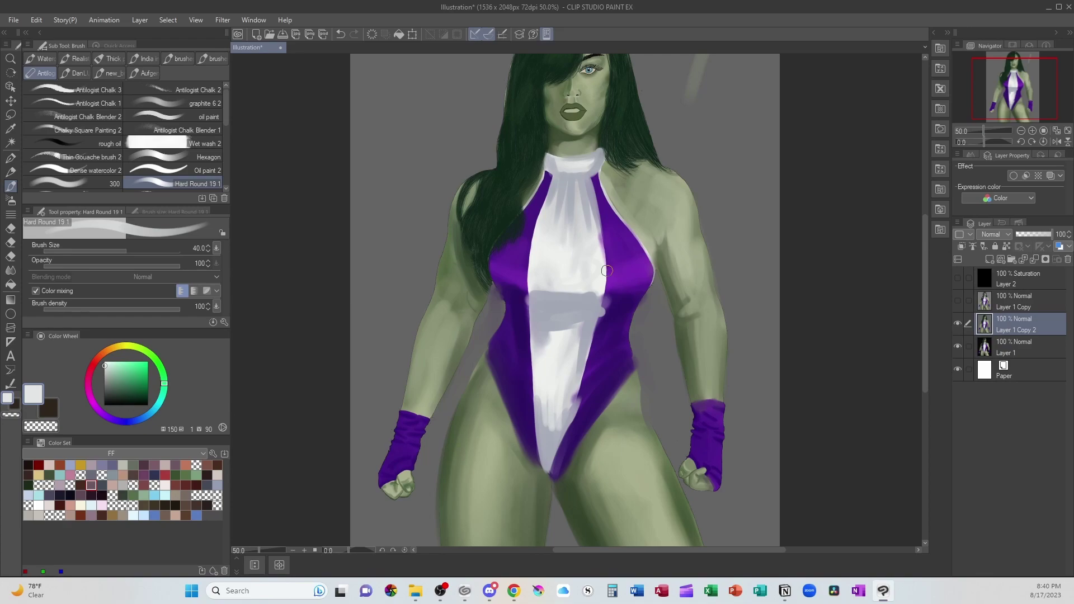
{"action": "left_click", "coordinate": [498, 263], "text": "alt"}
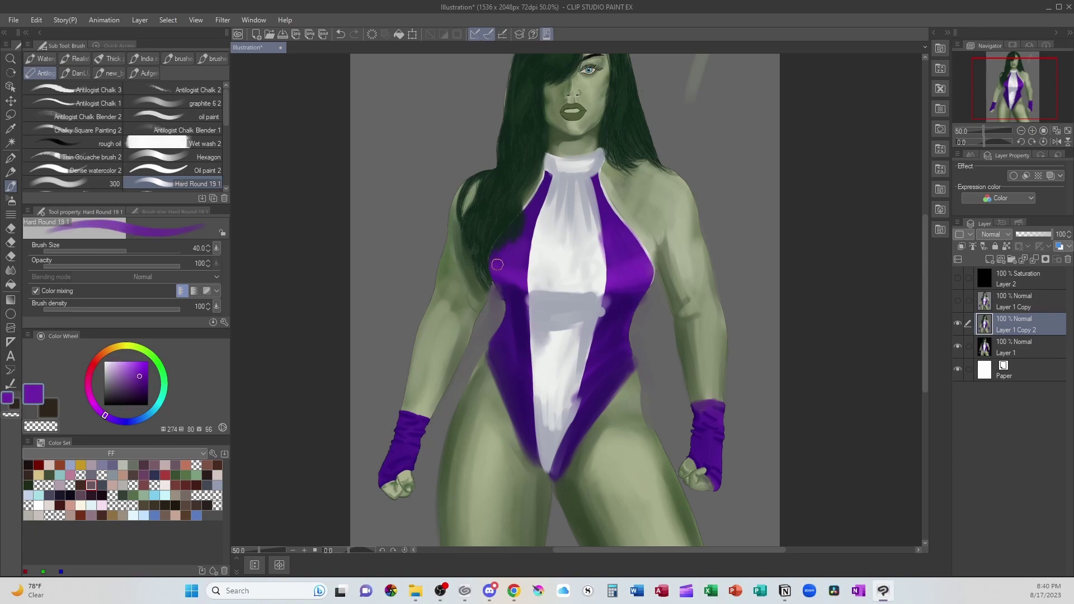
{"action": "left_click", "coordinate": [562, 259], "text": "alt"}
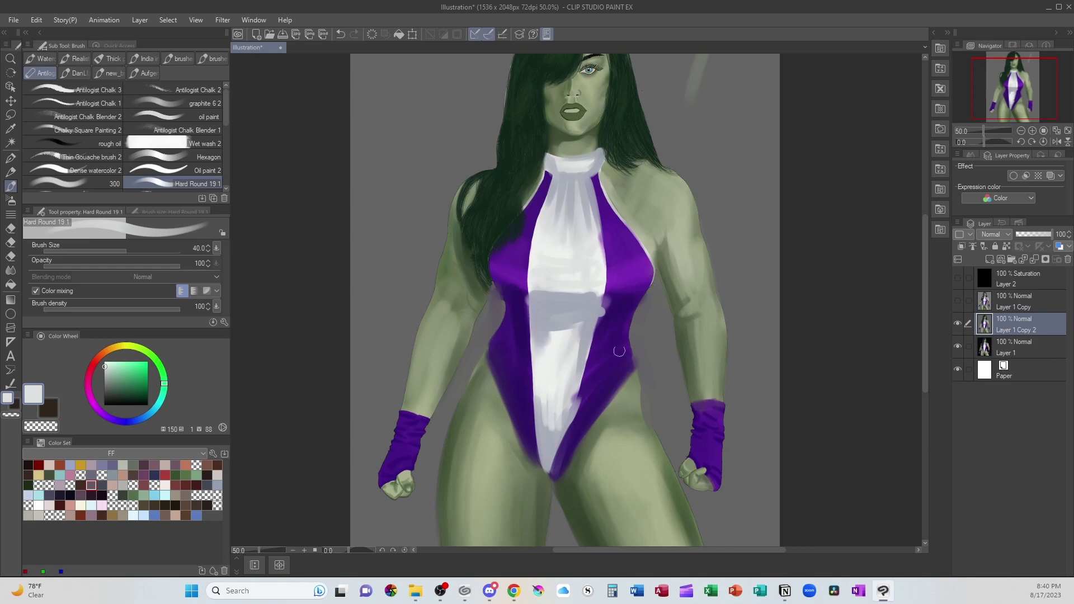
{"action": "left_click", "coordinate": [608, 325], "text": "alt"}
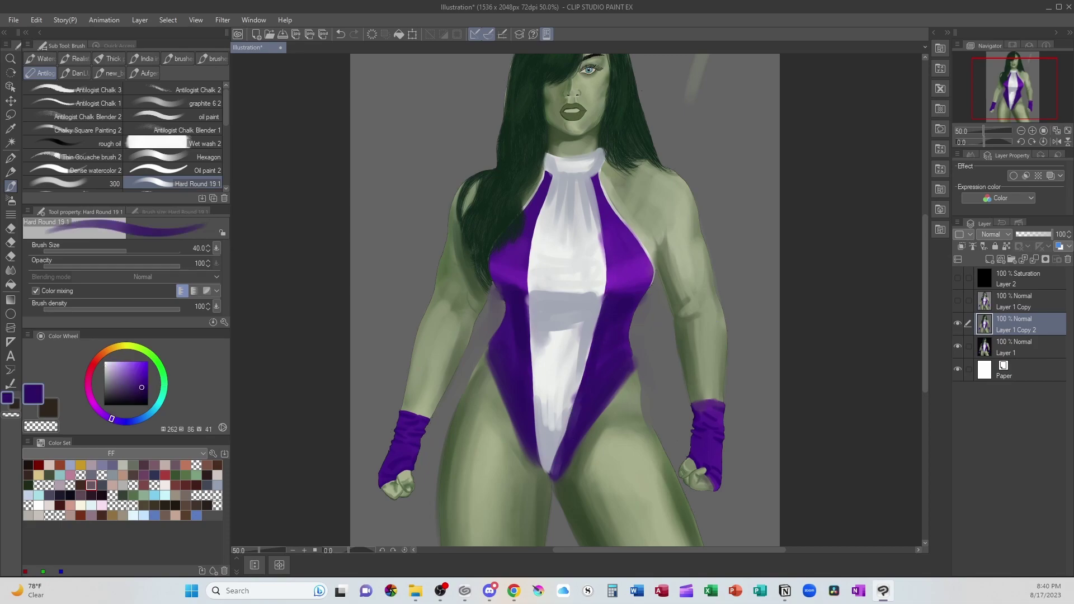
{"action": "left_click", "coordinate": [524, 302], "text": "alt"}
Switch to the 300 brush and blend the shadow and highlight transitions on the lower white panel with sampled off-whites
{"action": "left_click", "coordinate": [554, 369], "text": "alt"}
{"action": "scroll", "coordinate": [87, 175], "scroll_direction": "down", "scroll_amount": 1}
{"action": "left_click", "coordinate": [90, 187]}
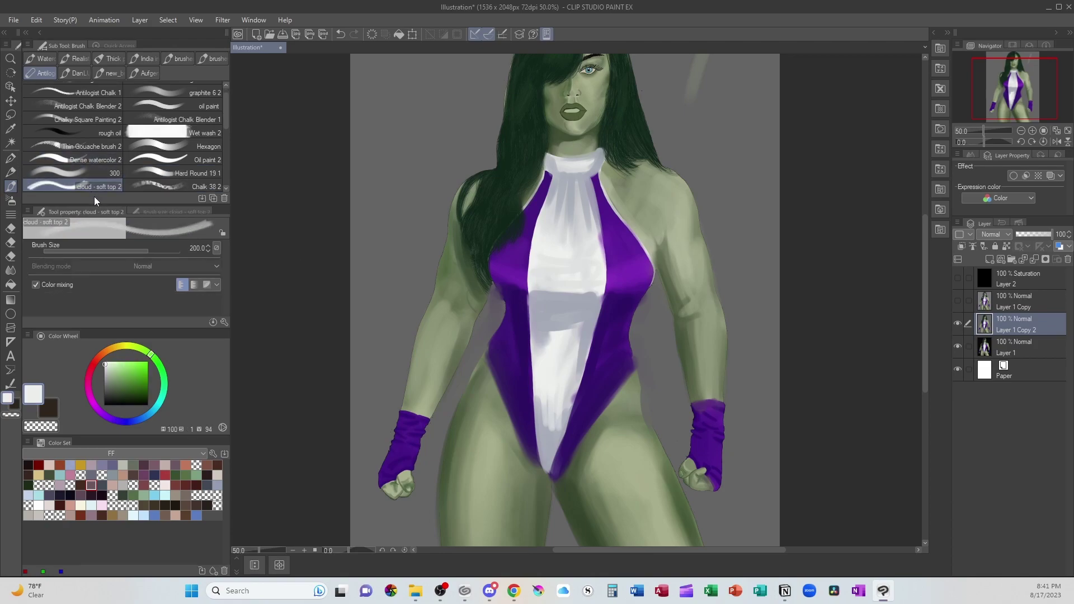
{"action": "left_click_drag", "start_coordinate": [227, 116], "coordinate": [228, 138]}
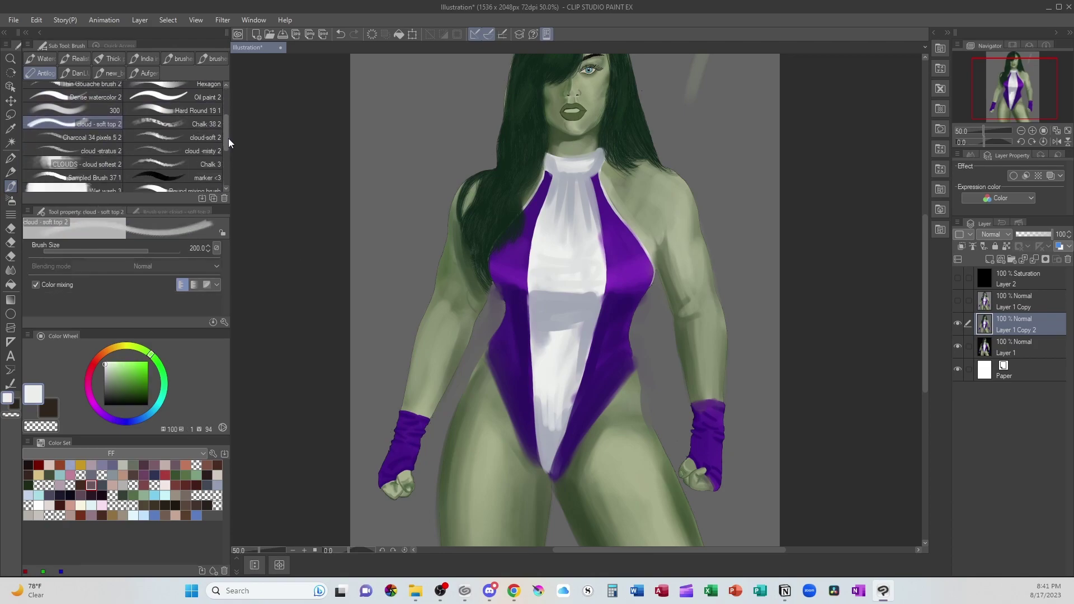
{"action": "left_click", "coordinate": [117, 112]}
{"action": "left_click", "coordinate": [542, 355], "text": "alt"}
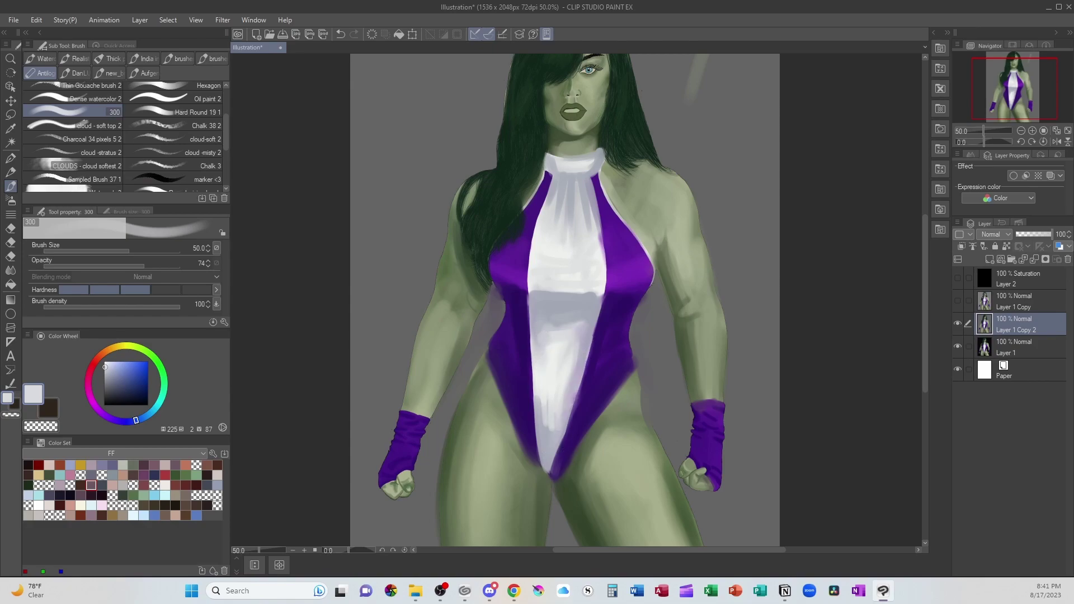
{"action": "left_click", "coordinate": [562, 370], "text": "alt"}
{"action": "mouse_move", "coordinate": [570, 403]}
{"action": "left_mouse_down"}
{"action": "mouse_move", "coordinate": [556, 456]}
{"action": "mouse_move", "coordinate": [546, 404]}
{"action": "mouse_move", "coordinate": [545, 425]}
{"action": "left_mouse_up"}
{"action": "left_click", "coordinate": [544, 375], "text": "alt"}
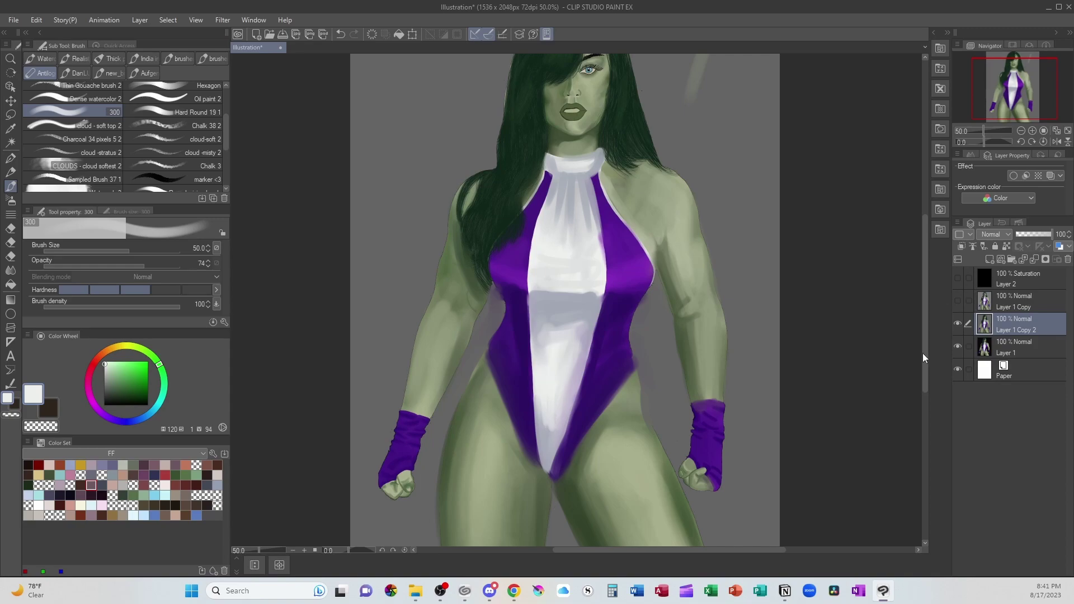
Try to soften the edge of the shadow band under the bust with colours sampled from the white panel
{"action": "scroll", "coordinate": [924, 350], "scroll_direction": "up", "scroll_amount": 1}
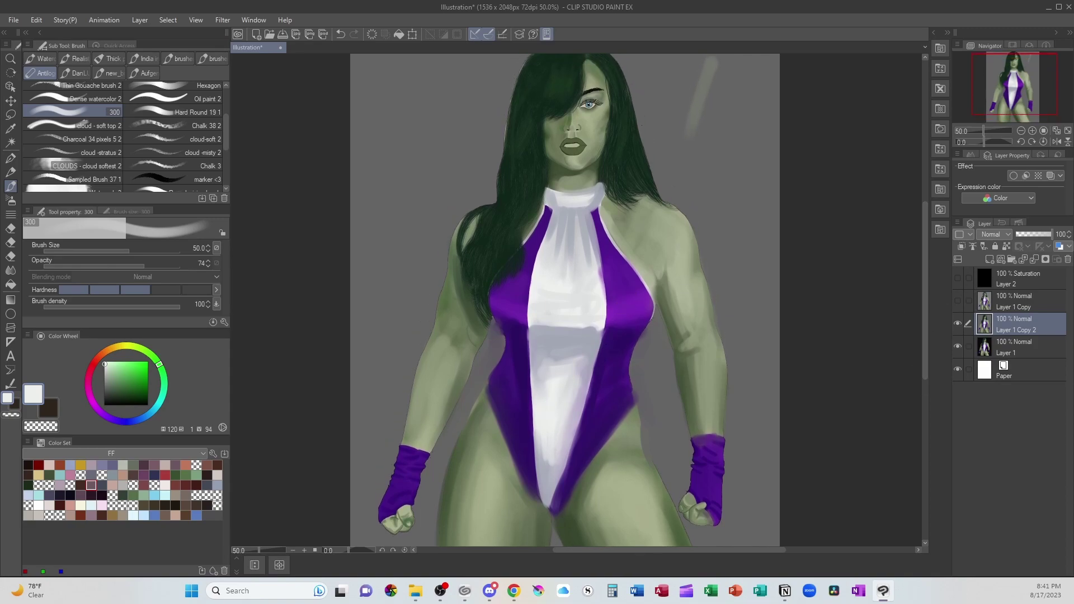
{"action": "left_click", "coordinate": [541, 310], "text": "alt"}
{"action": "mouse_move", "coordinate": [532, 317]}
{"action": "left_mouse_down"}
{"action": "mouse_move", "coordinate": [602, 323]}
{"action": "mouse_move", "coordinate": [534, 320]}
{"action": "mouse_move", "coordinate": [592, 319]}
{"action": "mouse_move", "coordinate": [570, 317]}
{"action": "mouse_move", "coordinate": [566, 278]}
{"action": "mouse_move", "coordinate": [546, 279]}
{"action": "mouse_move", "coordinate": [535, 324]}
{"action": "mouse_move", "coordinate": [601, 323]}
{"action": "left_mouse_up"}
{"action": "key", "text": "ctrl+z"}
{"action": "key", "text": "ctrl+z"}
{"action": "left_click", "coordinate": [545, 279], "text": "alt"}
{"action": "key", "text": "ctrl+z"}
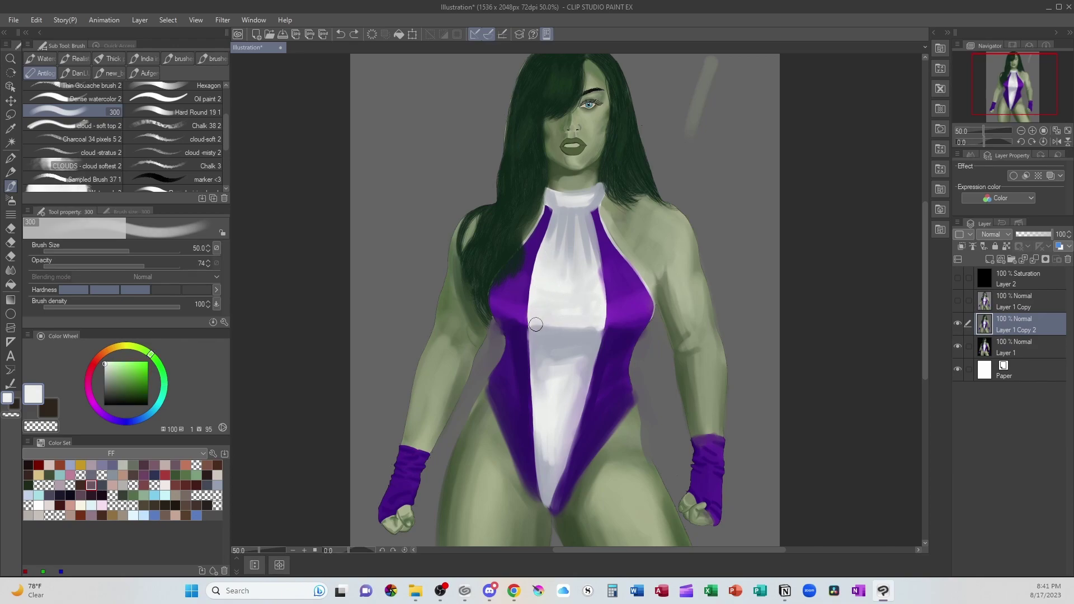
Soften the white panel's edge beside the bust with sampled pale grey, and sample the adjoining purple
{"action": "left_click", "coordinate": [536, 324], "text": "alt"}
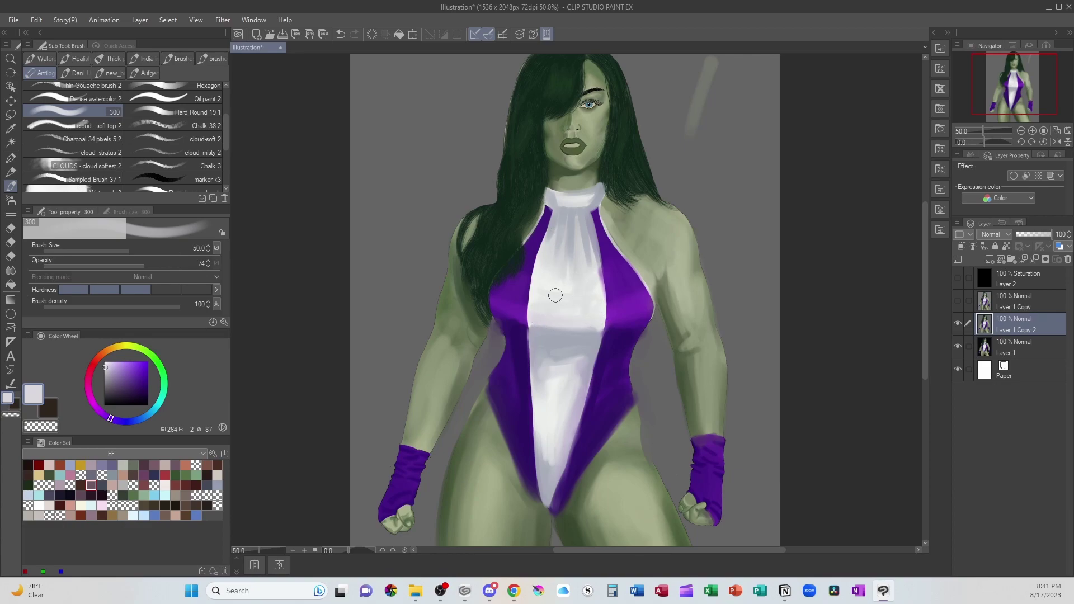
{"action": "left_click_drag", "start_coordinate": [595, 254], "coordinate": [598, 302]}
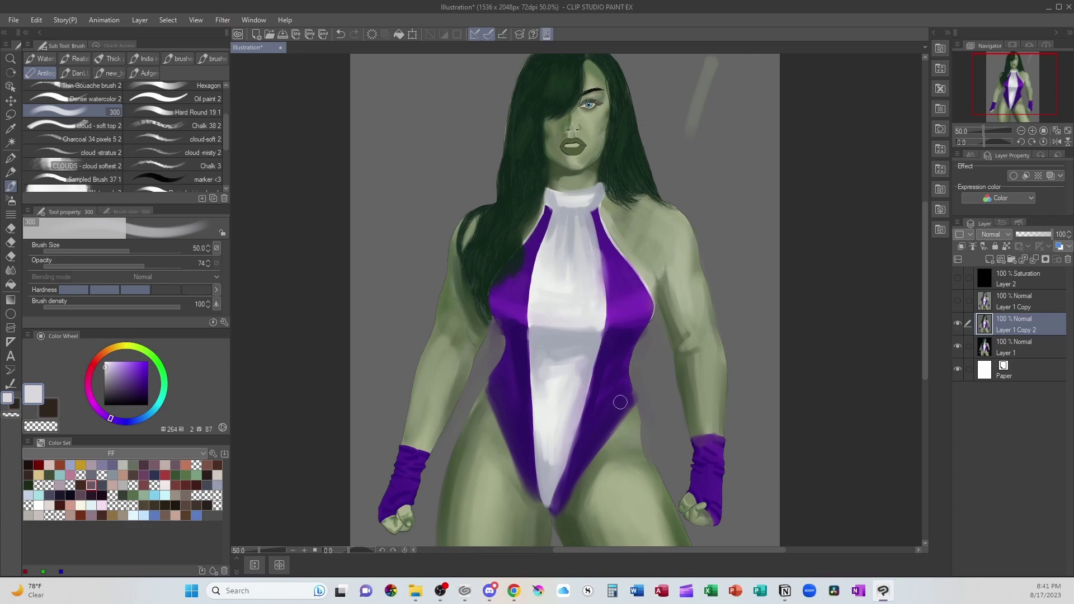
{"action": "left_click", "coordinate": [622, 284], "text": "alt"}
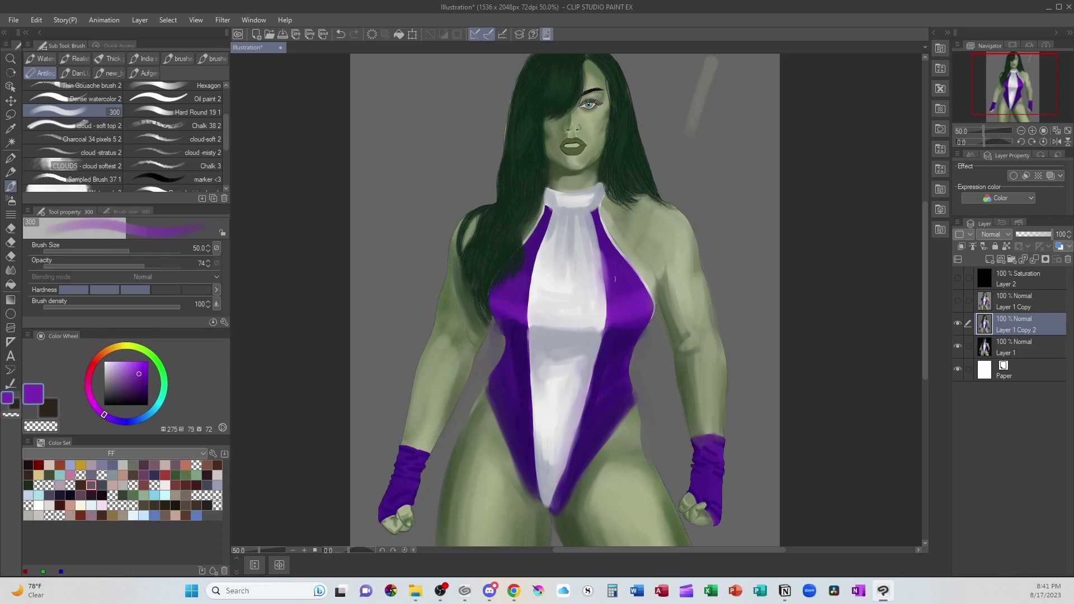
Choose a lighter pinkish purple, hue 287, saturation 60, value 88, and paint a highlight on the purple bust area
{"action": "left_click", "coordinate": [131, 367]}
{"action": "left_click", "coordinate": [99, 411]}
{"action": "mouse_move", "coordinate": [513, 284]}
{"action": "left_mouse_down"}
{"action": "mouse_move", "coordinate": [495, 296]}
{"action": "mouse_move", "coordinate": [515, 271]}
{"action": "mouse_move", "coordinate": [523, 296]}
{"action": "left_mouse_up"}
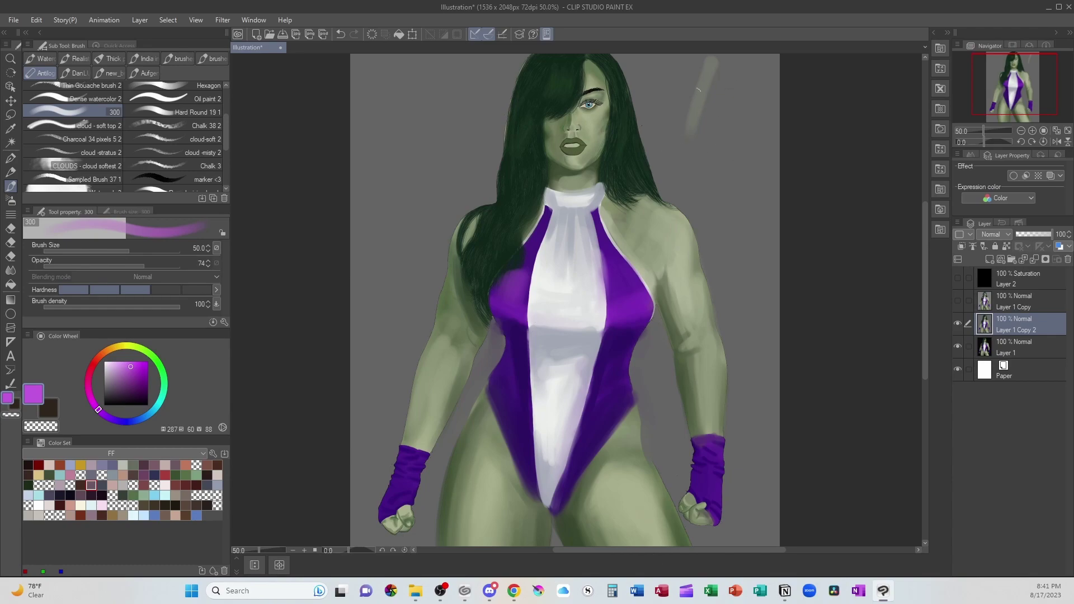
Build up the pinkish purple highlights on both purple bust sections of the costume
{"action": "mouse_move", "coordinate": [612, 305]}
{"action": "left_mouse_down"}
{"action": "mouse_move", "coordinate": [615, 280]}
{"action": "mouse_move", "coordinate": [630, 305]}
{"action": "mouse_move", "coordinate": [642, 300]}
{"action": "left_mouse_up"}
{"action": "left_click_drag", "start_coordinate": [506, 286], "coordinate": [523, 282]}
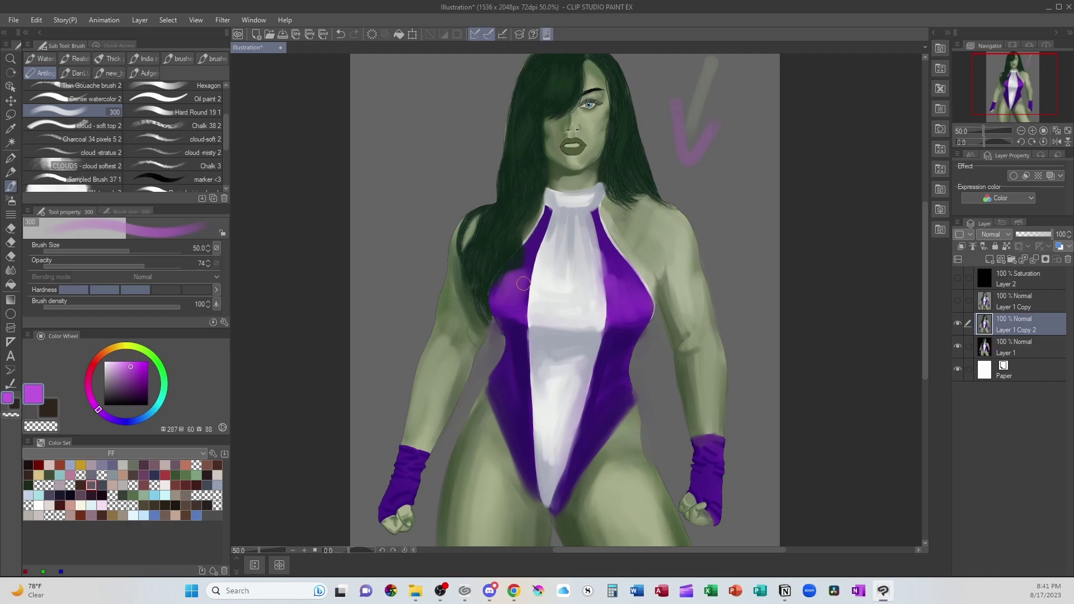
{"action": "mouse_move", "coordinate": [621, 305]}
{"action": "left_mouse_down"}
{"action": "mouse_move", "coordinate": [623, 285]}
{"action": "mouse_move", "coordinate": [641, 307]}
{"action": "left_mouse_up"}
Sample bluish greys and paint the shadow line under the bust on the white panel, using Hard Round 19 1 at size 60
{"action": "left_click", "coordinate": [558, 343], "text": "alt"}
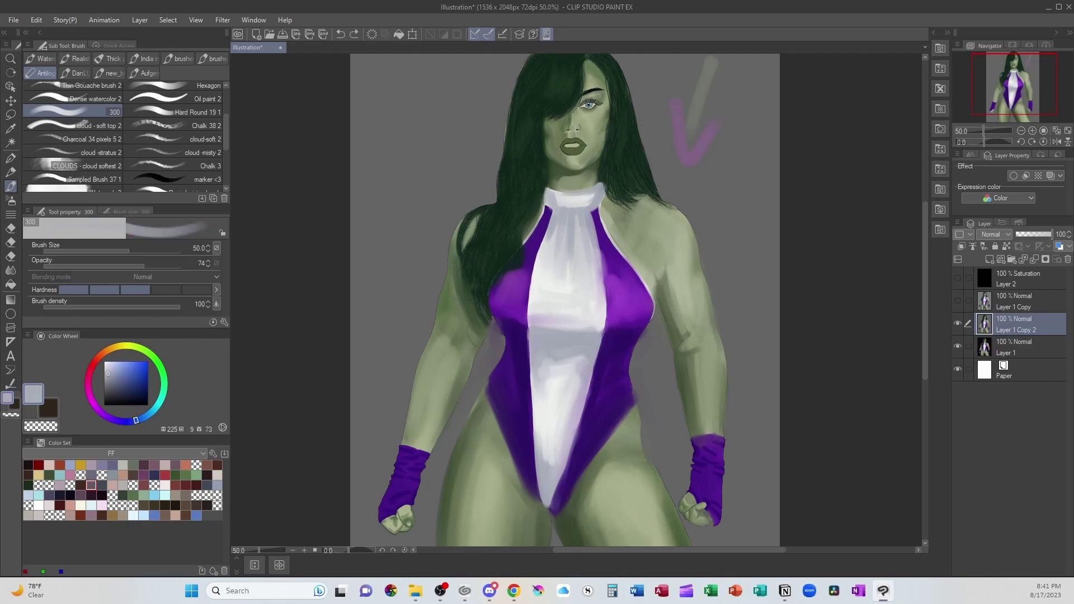
{"action": "left_click_drag", "start_coordinate": [534, 323], "coordinate": [566, 320]}
{"action": "left_click", "coordinate": [199, 112]}
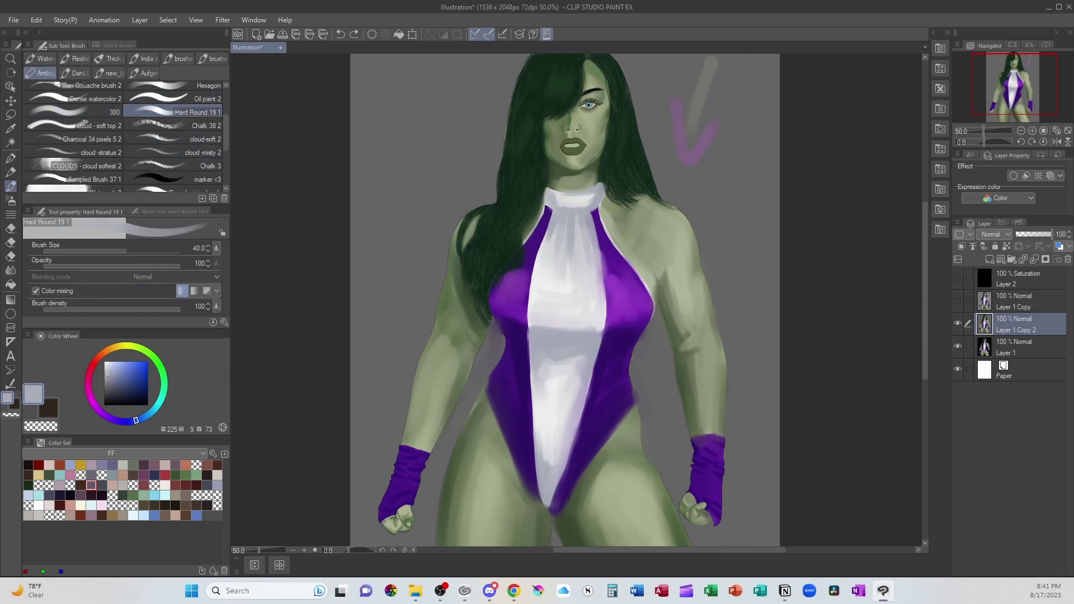
{"action": "left_click", "coordinate": [568, 336], "text": "alt"}
{"action": "key", "text": "bracketright"}
{"action": "mouse_move", "coordinate": [530, 321]}
{"action": "left_mouse_down"}
{"action": "mouse_move", "coordinate": [611, 330]}
{"action": "mouse_move", "coordinate": [572, 329]}
{"action": "mouse_move", "coordinate": [603, 324]}
{"action": "left_mouse_up"}
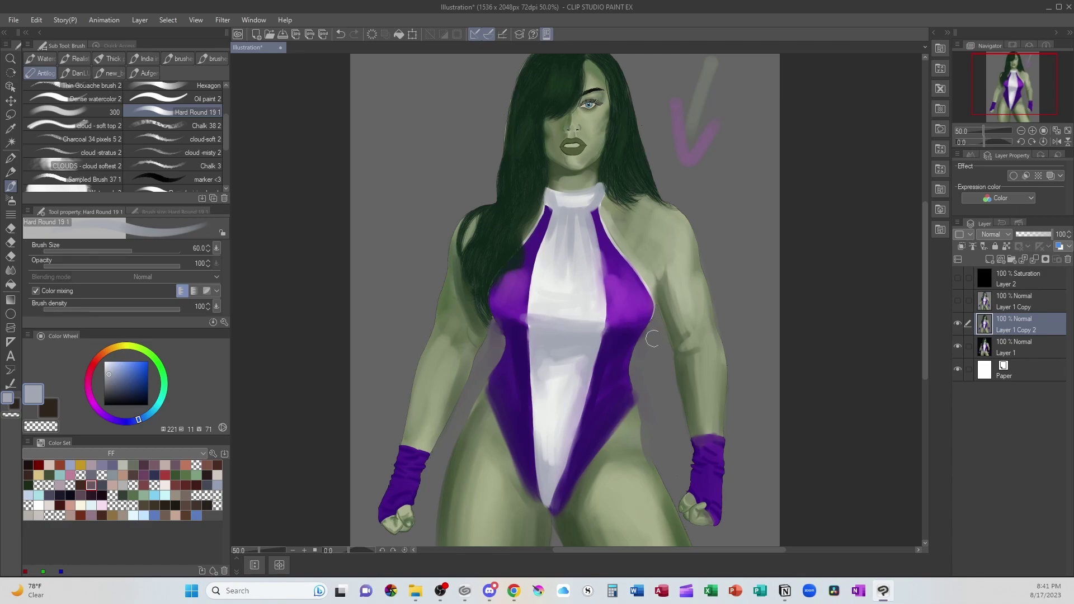
Sample the costume's purples and paint lighter fold strokes at the waist and hips, reducing the brush size to 30
{"action": "left_click", "coordinate": [604, 303], "text": "alt"}
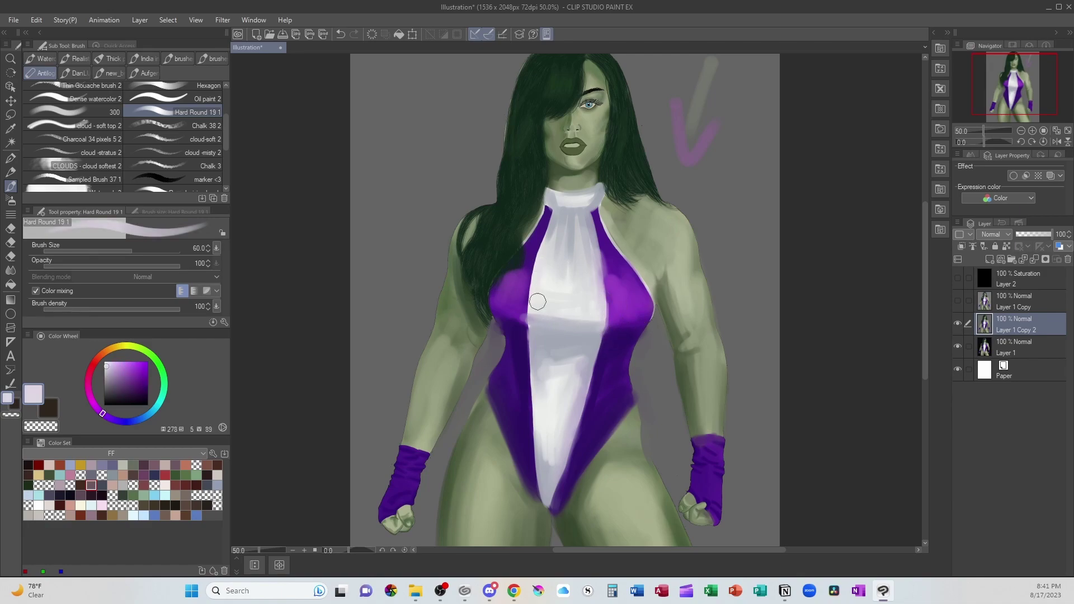
{"action": "left_click", "coordinate": [522, 311], "text": "alt"}
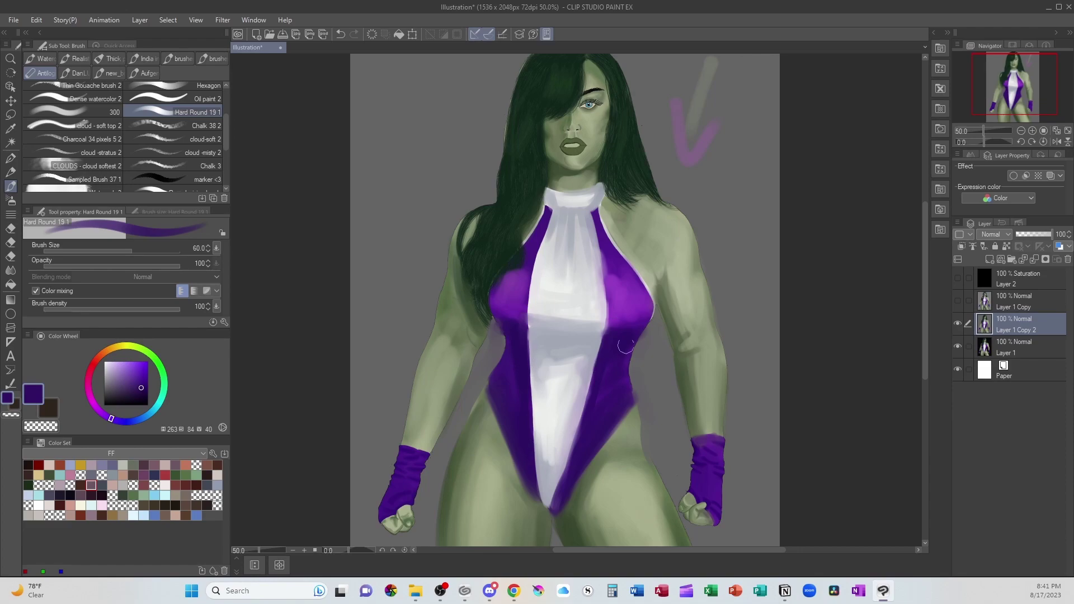
{"action": "left_click", "coordinate": [511, 285], "text": "alt"}
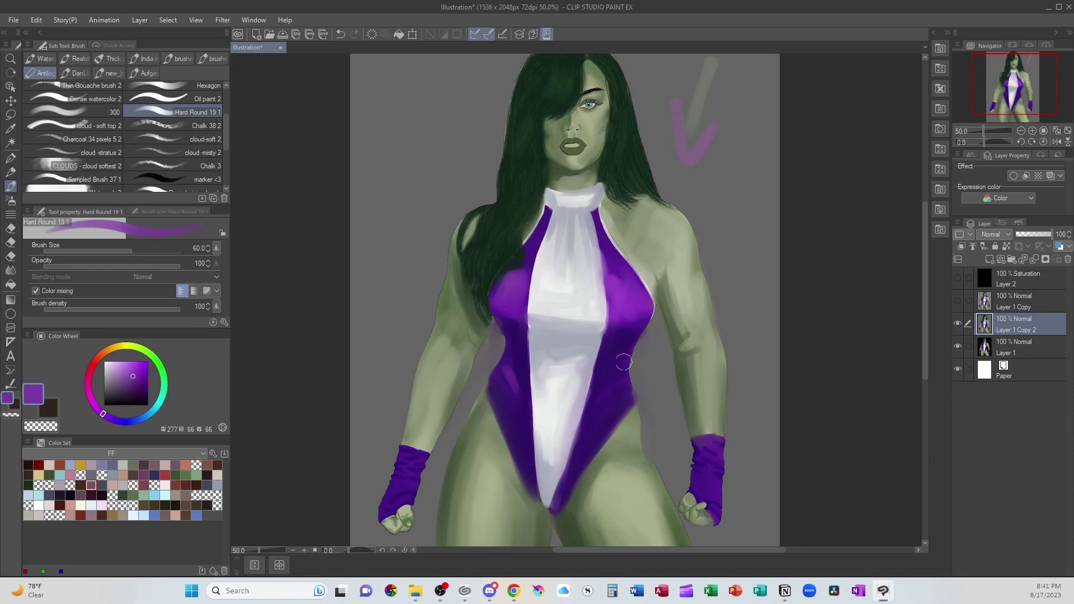
{"action": "left_click_drag", "start_coordinate": [615, 394], "coordinate": [575, 453]}
{"action": "key", "text": "ctrl+z"}
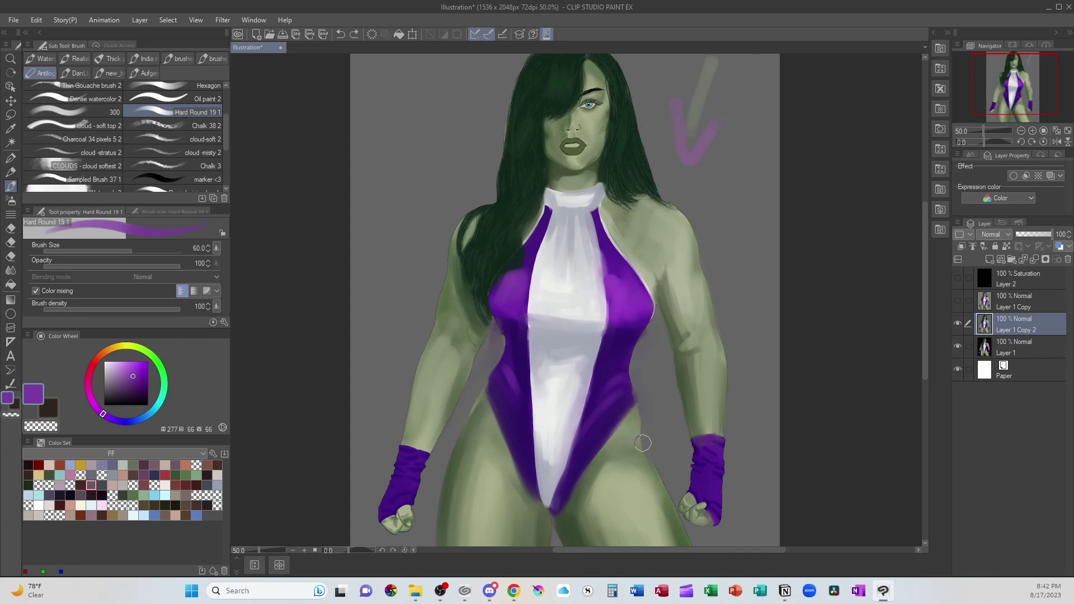
{"action": "key", "text": "bracketleft"}
{"action": "key", "text": "bracketleft"}
{"action": "key", "text": "bracketleft"}
{"action": "left_click_drag", "start_coordinate": [621, 400], "coordinate": [606, 414]}
Streak highlights on both bust sections in purple hue 277, saturation 51, value 87, and sample off-white from the white panel
{"action": "left_click", "coordinate": [127, 368]}
{"action": "mouse_move", "coordinate": [507, 278]}
{"action": "left_mouse_down"}
{"action": "mouse_move", "coordinate": [514, 300]}
{"action": "mouse_move", "coordinate": [524, 283]}
{"action": "left_mouse_up"}
{"action": "left_click_drag", "start_coordinate": [611, 286], "coordinate": [640, 290]}
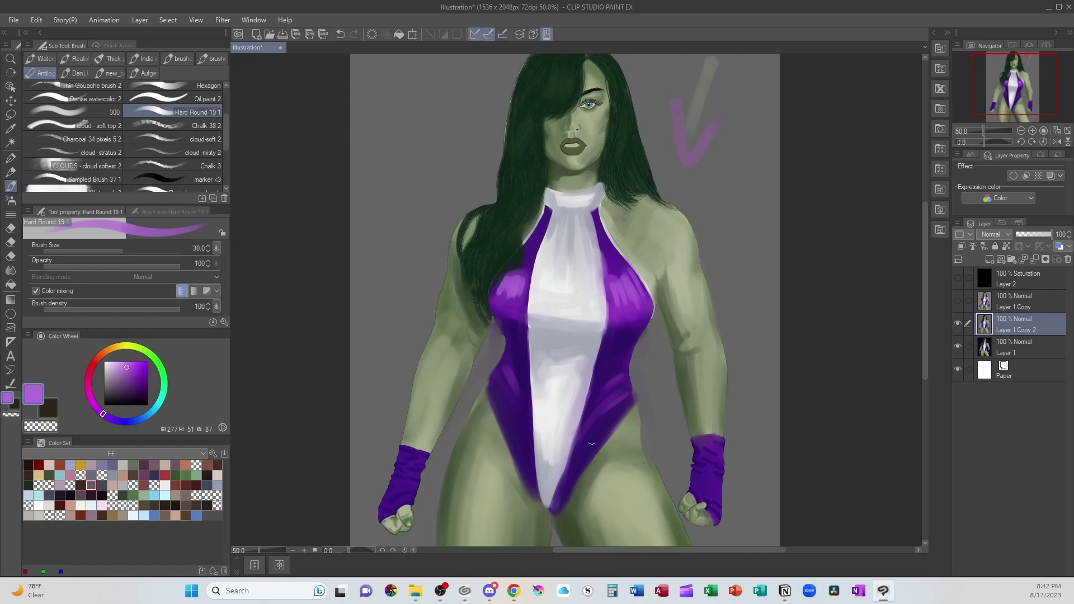
{"action": "left_click", "coordinate": [538, 266], "text": "alt"}
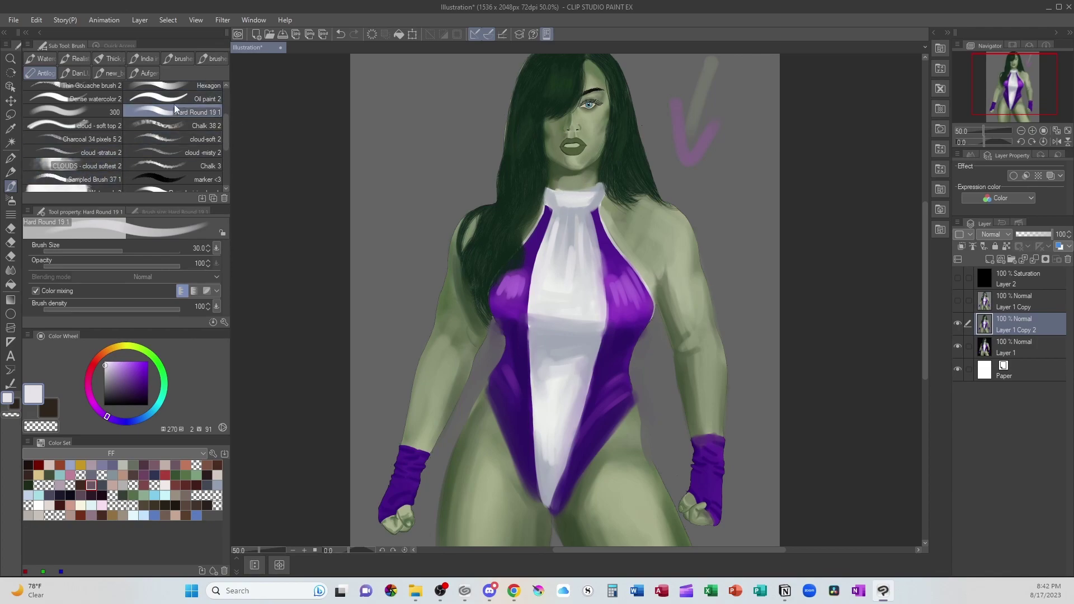
Soften the streaked bust highlights with sampled purple, using the 300 brush and the graphite 6 2 brush
{"action": "left_click", "coordinate": [95, 113]}
{"action": "left_click", "coordinate": [505, 289], "text": "alt"}
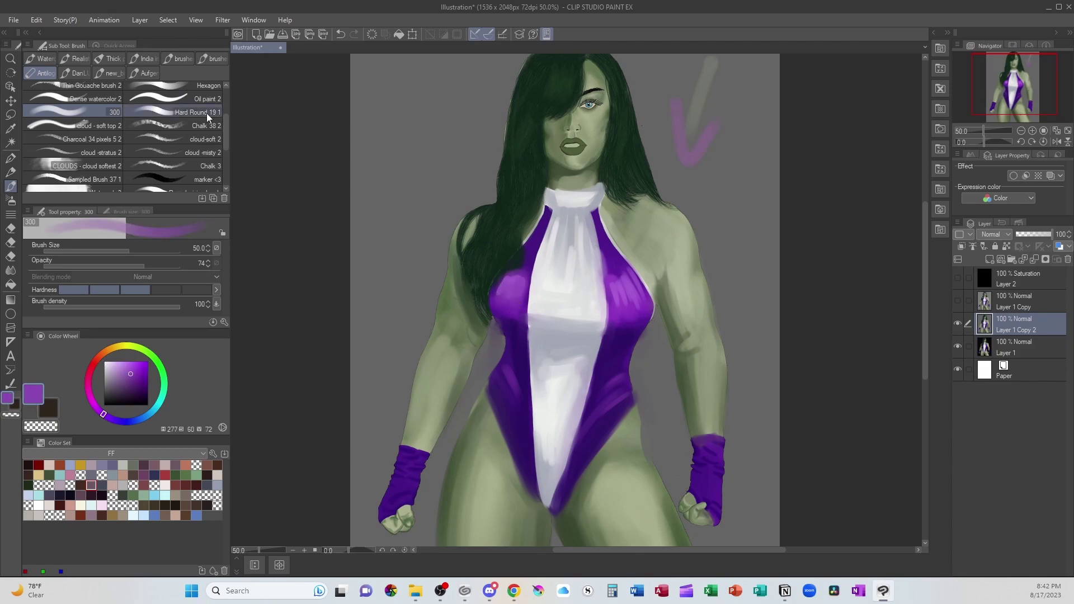
{"action": "left_click_drag", "start_coordinate": [226, 135], "coordinate": [224, 109]}
{"action": "left_click", "coordinate": [168, 103]}
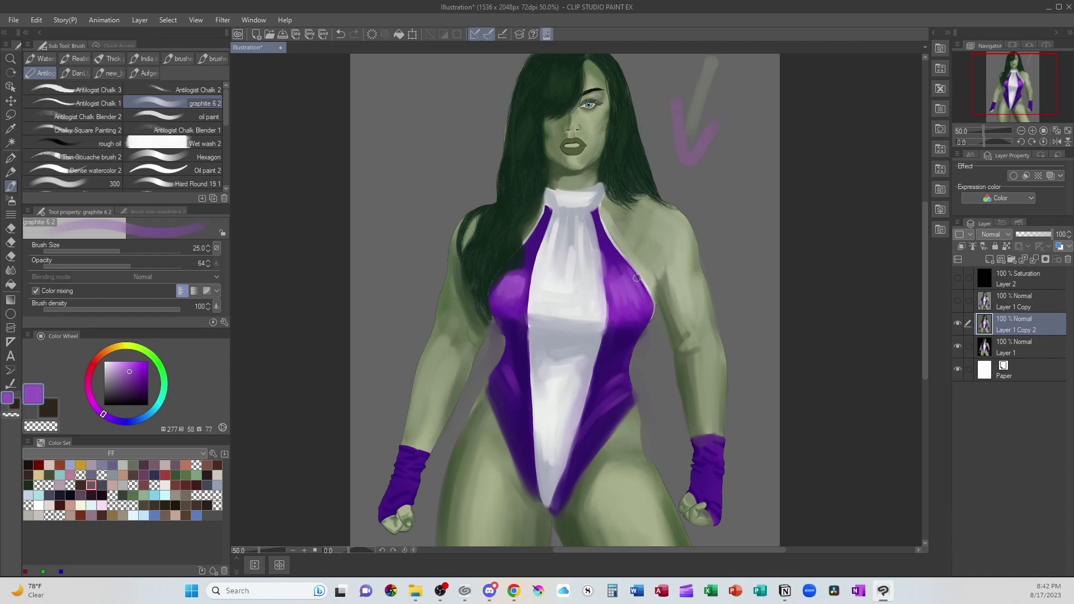
View the full figure and compare it with the original by hiding and reshowing Layer 1 Copy 2
{"action": "left_click", "coordinate": [658, 342], "text": "alt"}
{"action": "scroll", "coordinate": [658, 342], "scroll_direction": "down", "scroll_amount": 1}
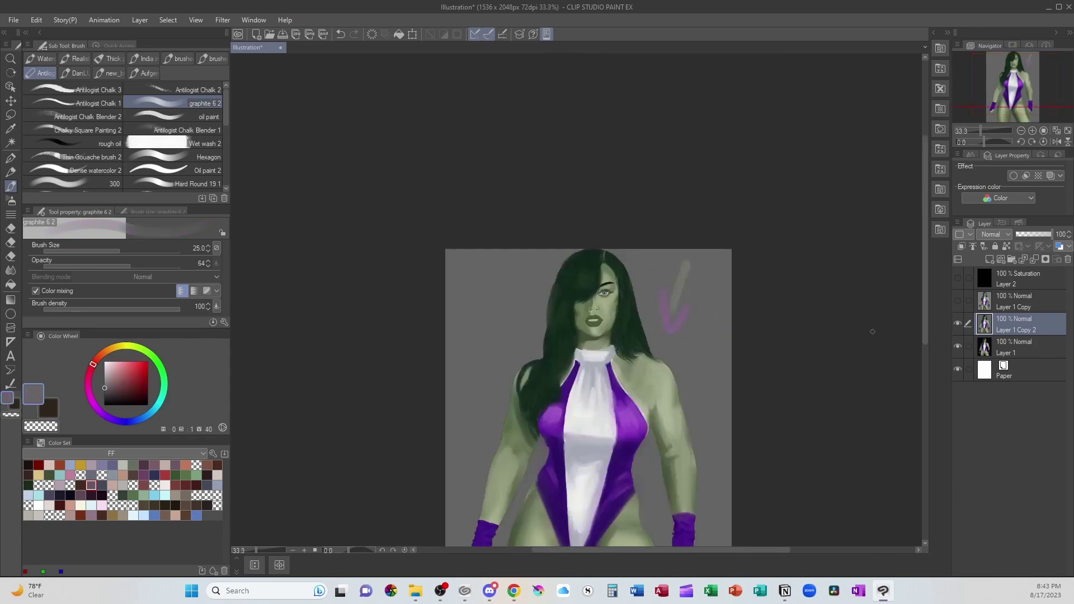
{"action": "left_click_drag", "start_coordinate": [925, 278], "coordinate": [920, 330]}
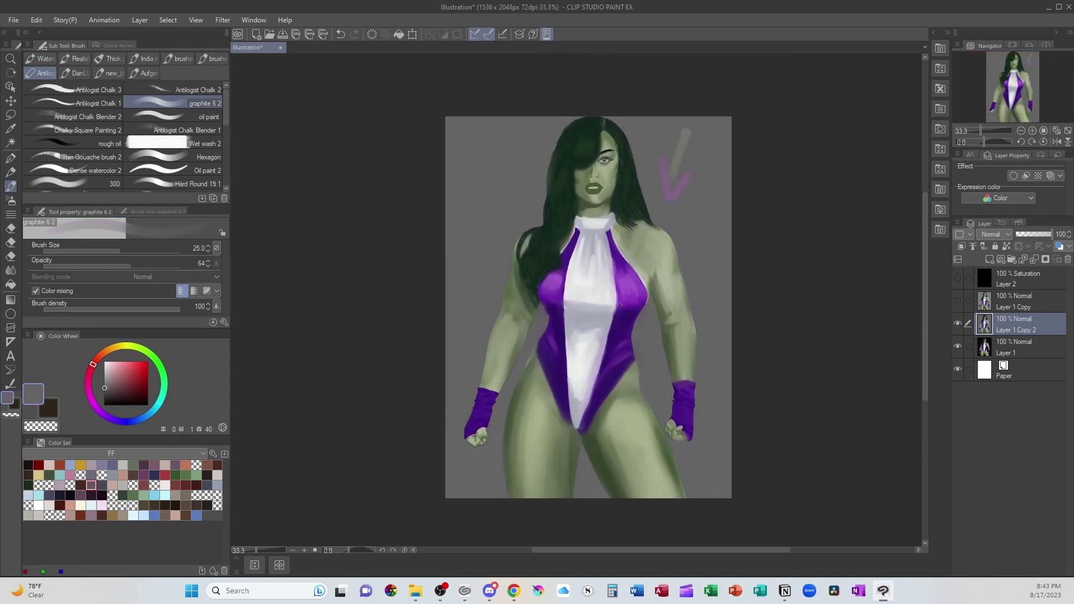
{"action": "left_click", "coordinate": [957, 324]}
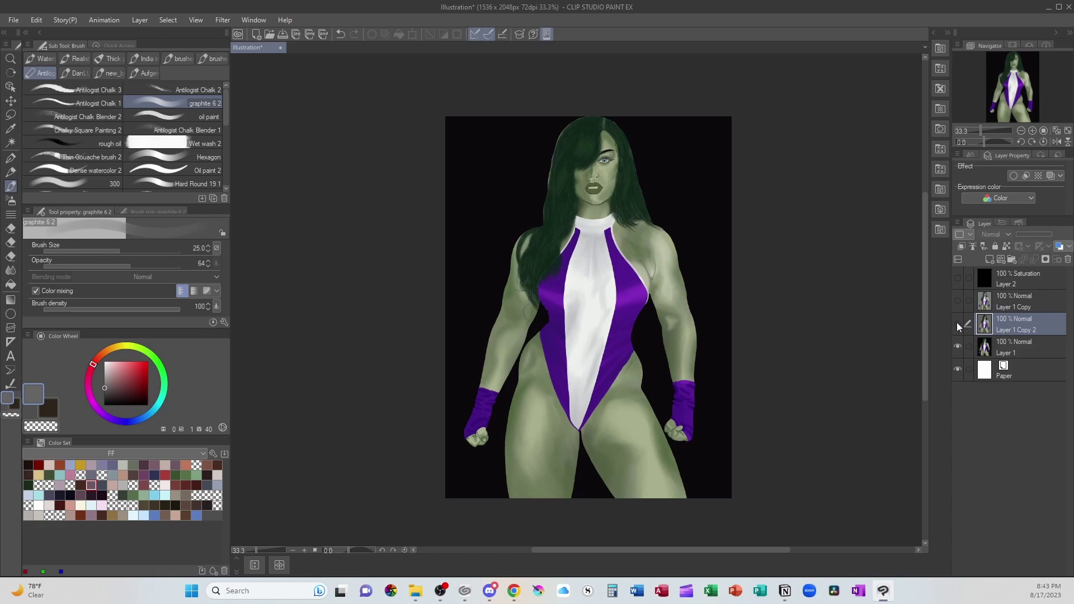
{"action": "left_click", "coordinate": [958, 324]}
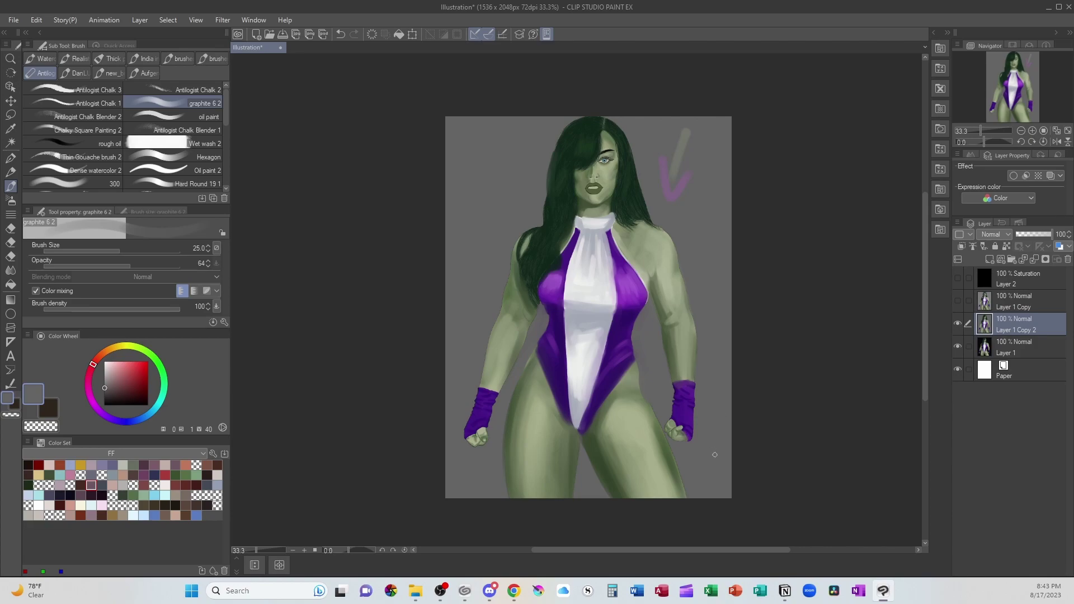
Sample dark purple from the costume and shade the sides of the wrist wrap on the figure's right-hand side in the image
{"action": "scroll", "coordinate": [714, 455], "scroll_direction": "up", "scroll_amount": 2}
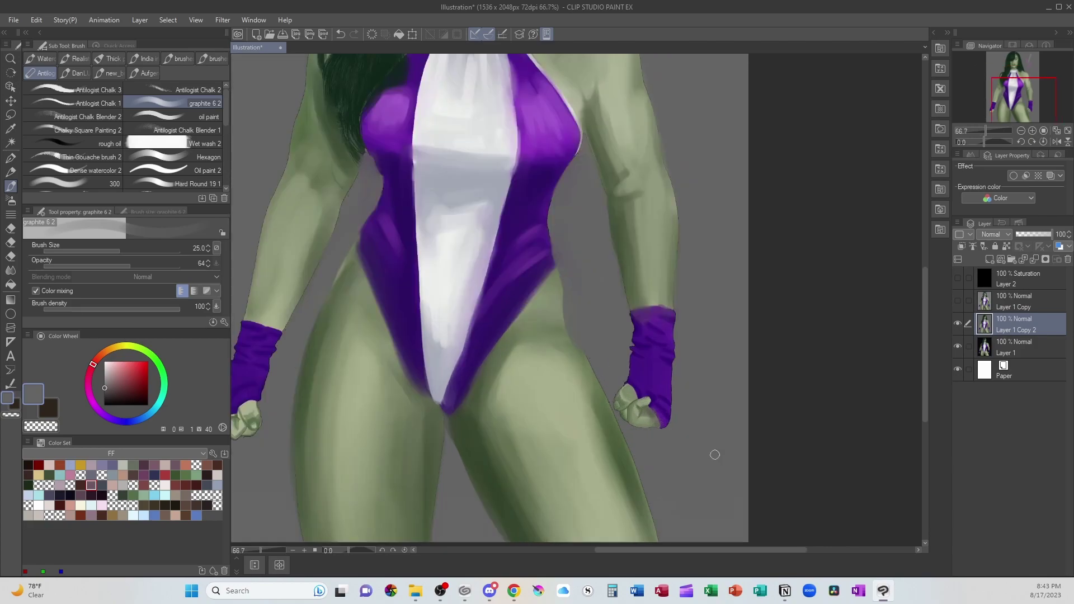
{"action": "left_click", "coordinate": [621, 223], "text": "alt"}
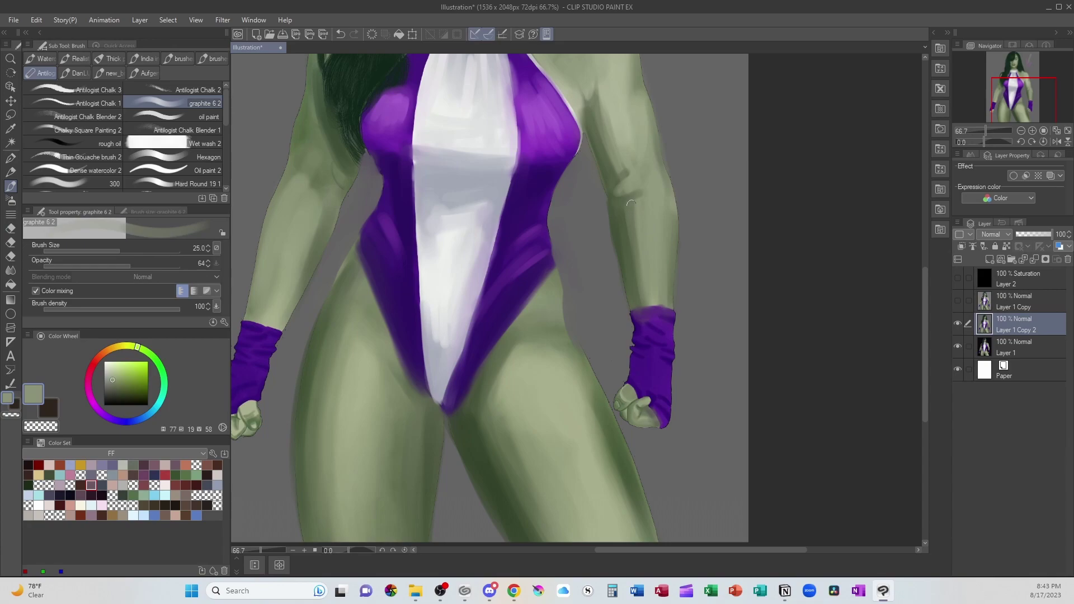
{"action": "left_click", "coordinate": [516, 204], "text": "alt"}
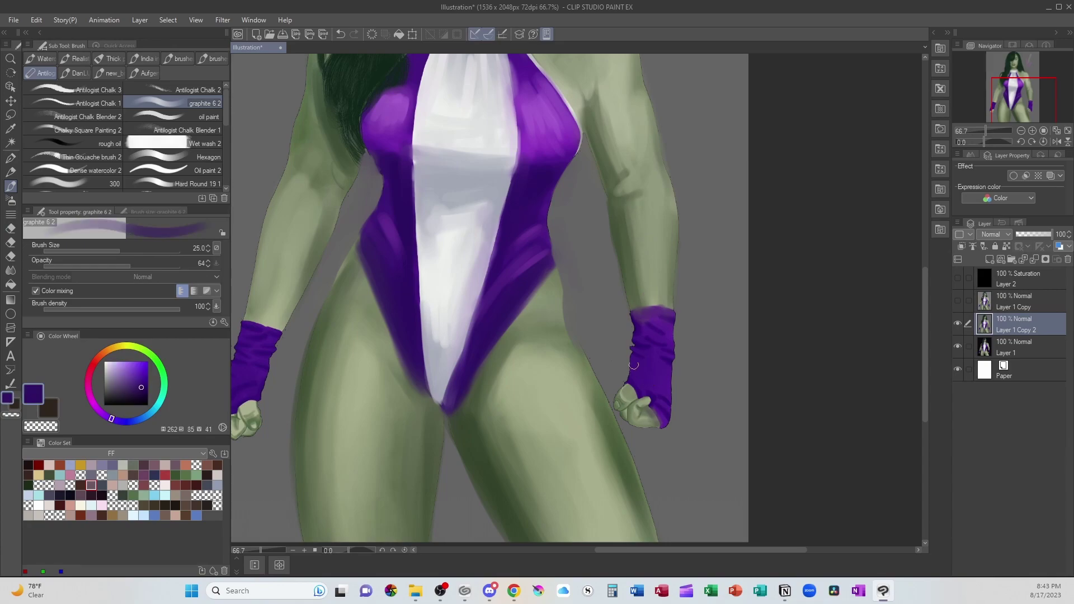
{"action": "mouse_move", "coordinate": [640, 327]}
{"action": "left_mouse_down"}
{"action": "mouse_move", "coordinate": [631, 376]}
{"action": "mouse_move", "coordinate": [641, 390]}
{"action": "left_mouse_up"}
{"action": "left_click_drag", "start_coordinate": [670, 353], "coordinate": [664, 416]}
{"action": "left_click_drag", "start_coordinate": [672, 326], "coordinate": [666, 411]}
Sample lighter purple from the bust and paint highlights across the middle of the wrist wrap
{"action": "left_click", "coordinate": [652, 334], "text": "alt"}
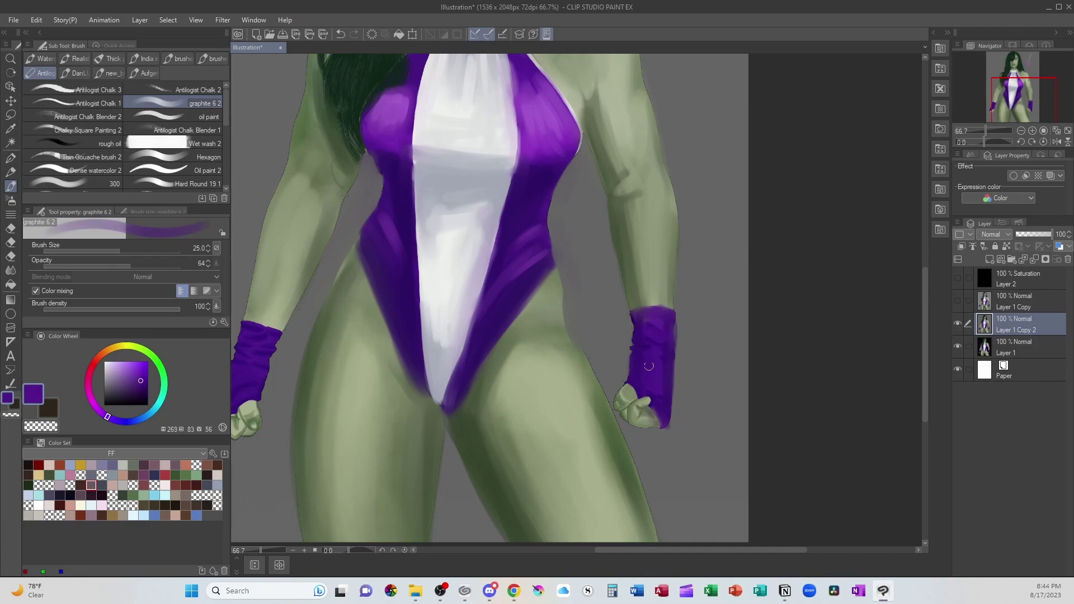
{"action": "left_click", "coordinate": [540, 113], "text": "alt"}
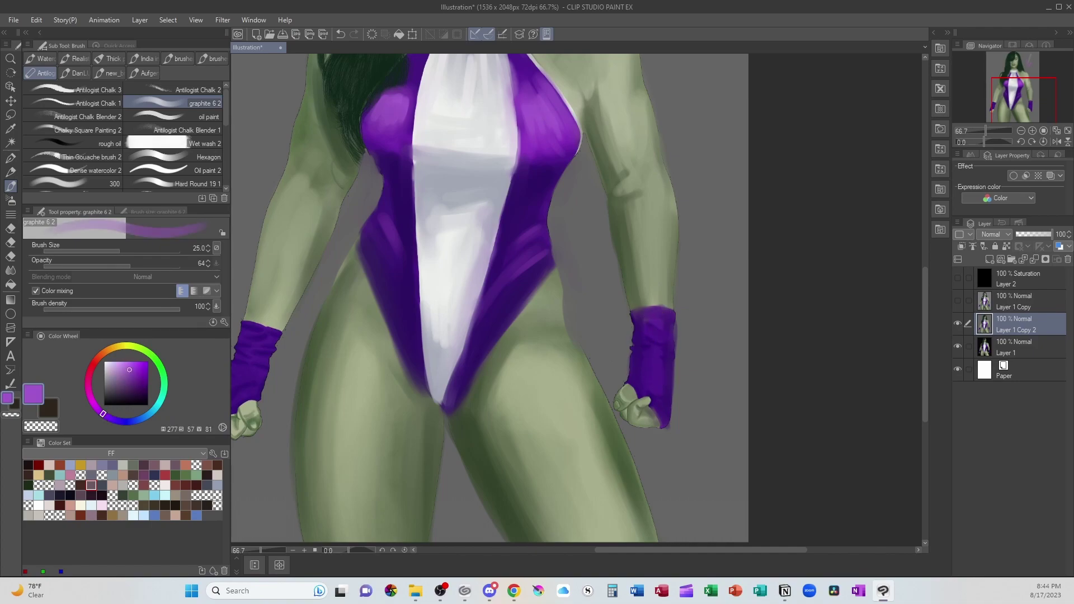
{"action": "mouse_move", "coordinate": [645, 331]}
{"action": "left_mouse_down"}
{"action": "mouse_move", "coordinate": [679, 311]}
{"action": "mouse_move", "coordinate": [652, 373]}
{"action": "mouse_move", "coordinate": [649, 352]}
{"action": "mouse_move", "coordinate": [661, 368]}
{"action": "mouse_move", "coordinate": [640, 384]}
{"action": "mouse_move", "coordinate": [648, 369]}
{"action": "mouse_move", "coordinate": [670, 367]}
{"action": "left_mouse_up"}
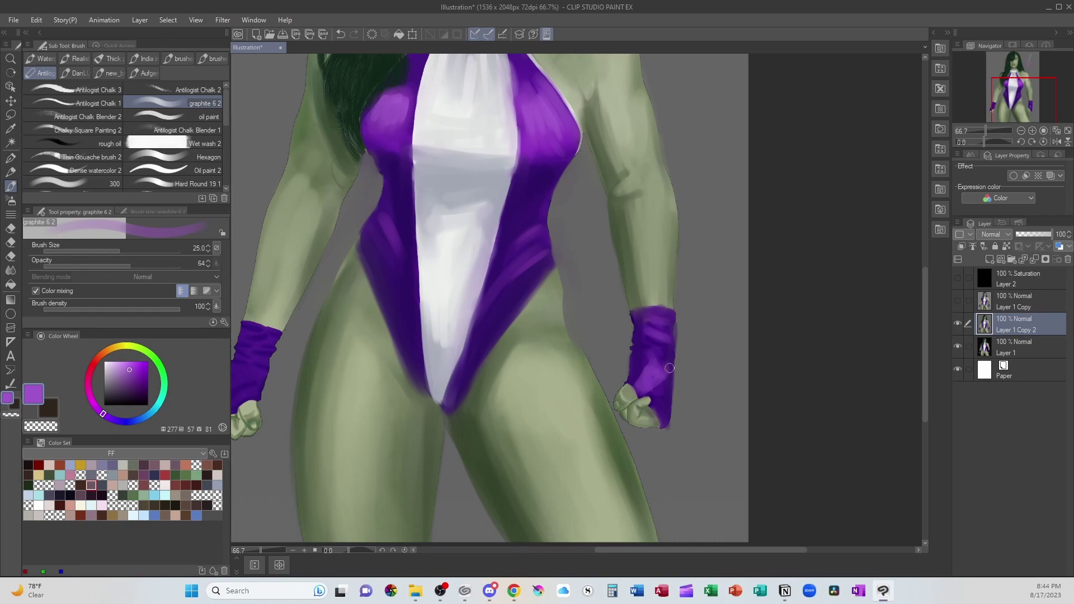
Paint a dark fold across the wrist wrap with Hard Round 19 1 at size 17 in purple hue 263, saturation 86, value 18
{"action": "left_click", "coordinate": [636, 363], "text": "alt"}
{"action": "left_click", "coordinate": [507, 294], "text": "alt"}
{"action": "key", "text": "b"}
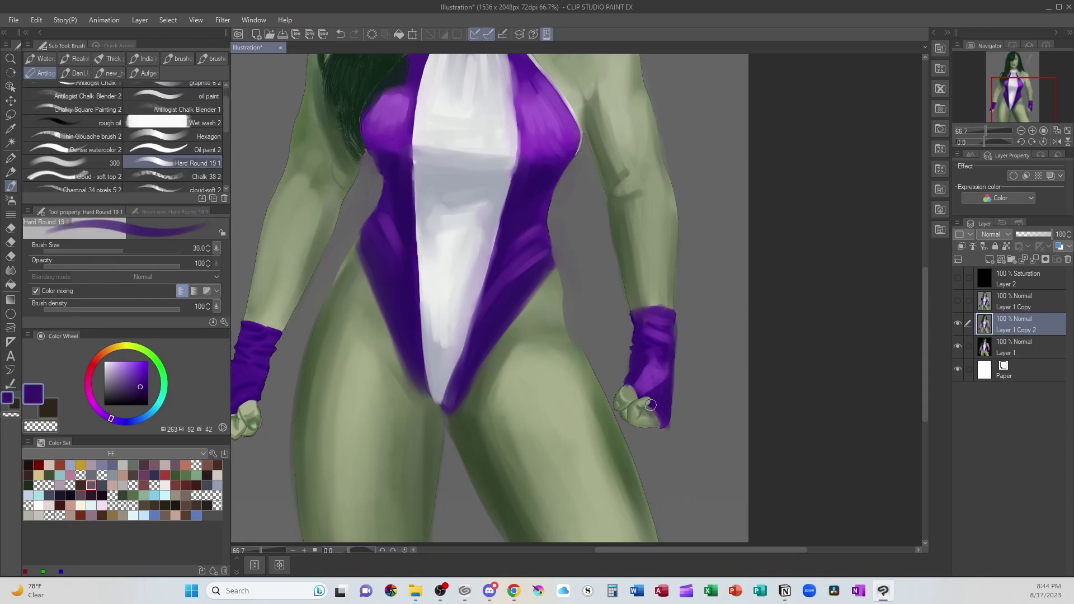
{"action": "key", "text": "bracketleft"}
{"action": "key", "text": "bracketleft"}
{"action": "key", "text": "bracketleft"}
{"action": "left_click_drag", "start_coordinate": [139, 389], "coordinate": [142, 397]}
{"action": "left_click_drag", "start_coordinate": [632, 340], "coordinate": [658, 341]}
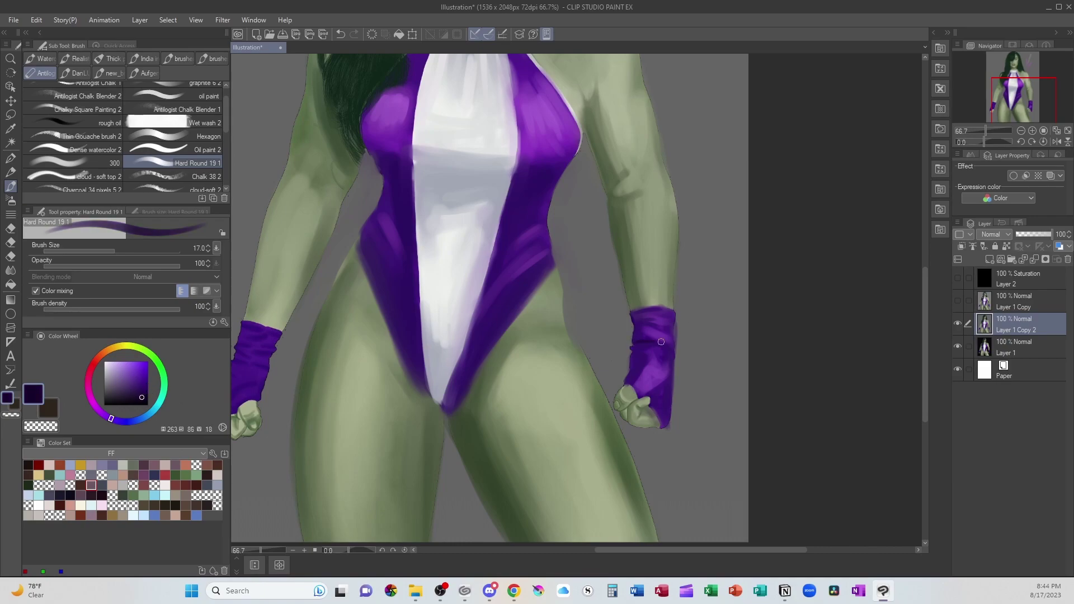
Vary the purple's brightness and paint further fold lines and a shaded outer edge on the wrist wrap
{"action": "mouse_move", "coordinate": [143, 370]}
{"action": "left_mouse_down"}
{"action": "mouse_move", "coordinate": [145, 393]}
{"action": "mouse_move", "coordinate": [141, 385]}
{"action": "left_mouse_up"}
{"action": "left_click_drag", "start_coordinate": [632, 345], "coordinate": [652, 343]}
{"action": "left_click_drag", "start_coordinate": [143, 385], "coordinate": [144, 395]}
{"action": "left_click_drag", "start_coordinate": [632, 345], "coordinate": [647, 323]}
{"action": "left_click_drag", "start_coordinate": [671, 363], "coordinate": [668, 395]}
Refine the wrist wrap's folds near the fist with dark and mid purples sampled from it
{"action": "left_click", "coordinate": [641, 365], "text": "alt"}
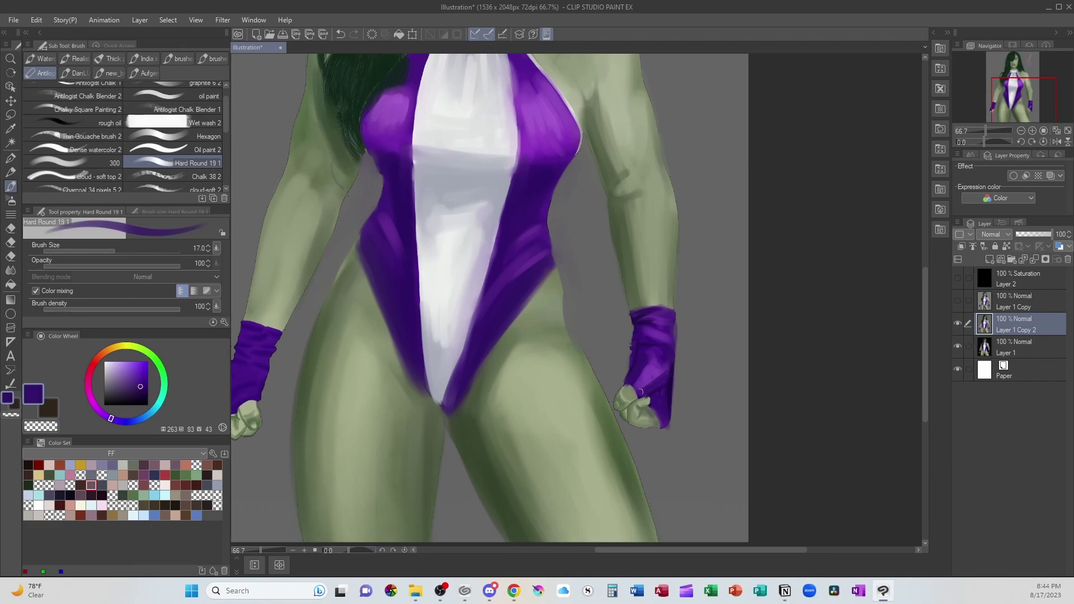
{"action": "left_click", "coordinate": [644, 385], "text": "alt"}
{"action": "mouse_move", "coordinate": [652, 356]}
{"action": "left_mouse_down"}
{"action": "mouse_move", "coordinate": [669, 349]}
{"action": "mouse_move", "coordinate": [653, 353]}
{"action": "left_mouse_up"}
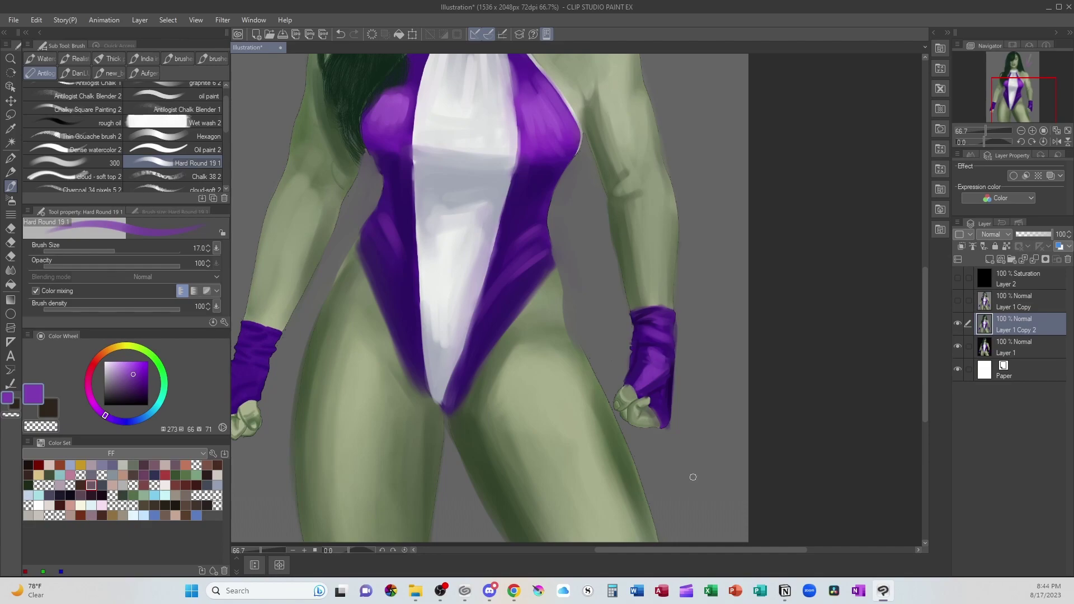
Sample the shadow green under the jaw, darken it to hue 103, saturation 37, value 16, and deepen the jaw and neck shadow
{"action": "scroll", "coordinate": [693, 477], "scroll_direction": "down", "scroll_amount": 2}
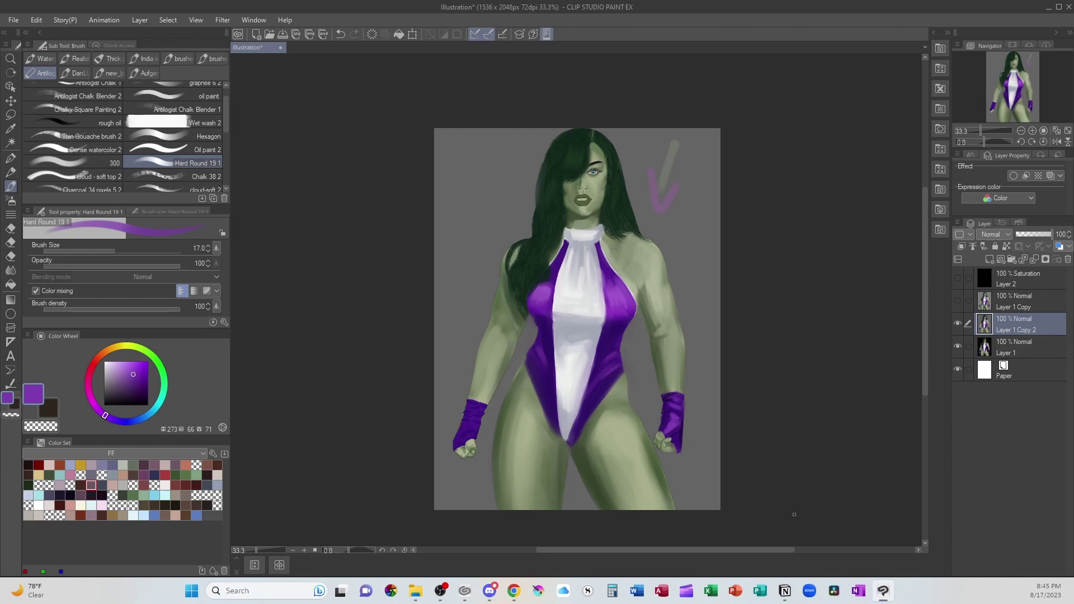
{"action": "left_click_drag", "start_coordinate": [924, 314], "coordinate": [922, 266]}
{"action": "key", "text": "ctrl+plus"}
{"action": "key", "text": "ctrl+plus"}
{"action": "key", "text": "ctrl+plus"}
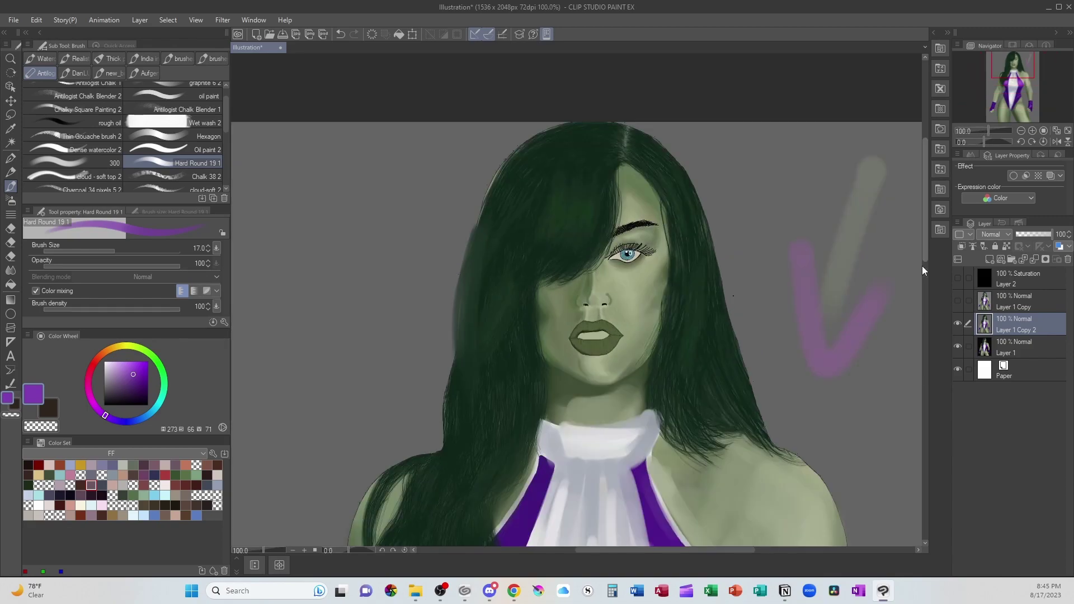
{"action": "left_click_drag", "start_coordinate": [689, 400], "coordinate": [678, 314]}
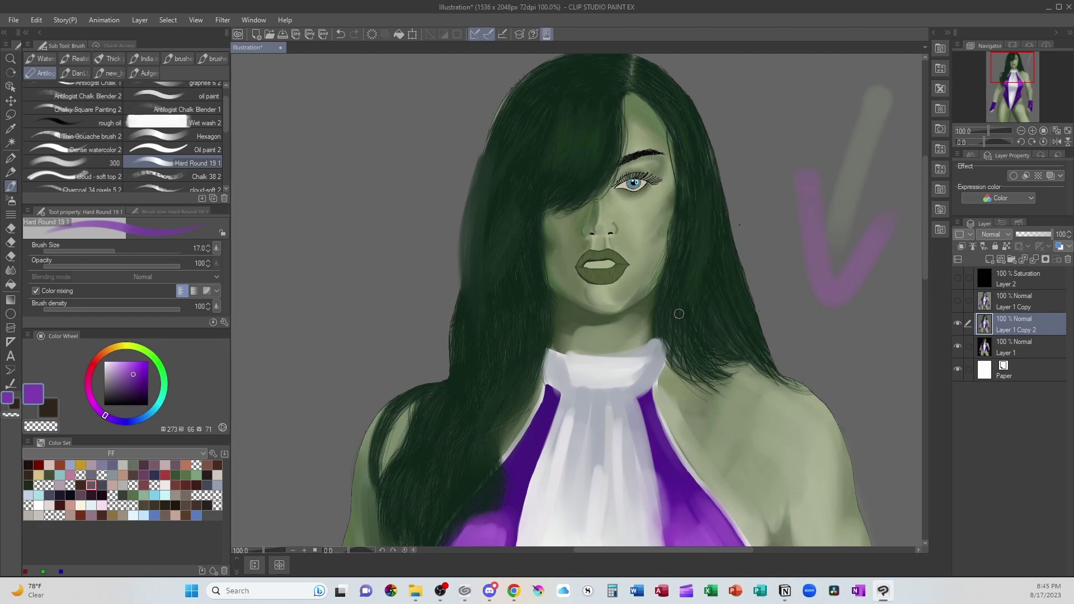
{"action": "left_click", "coordinate": [573, 314], "text": "alt"}
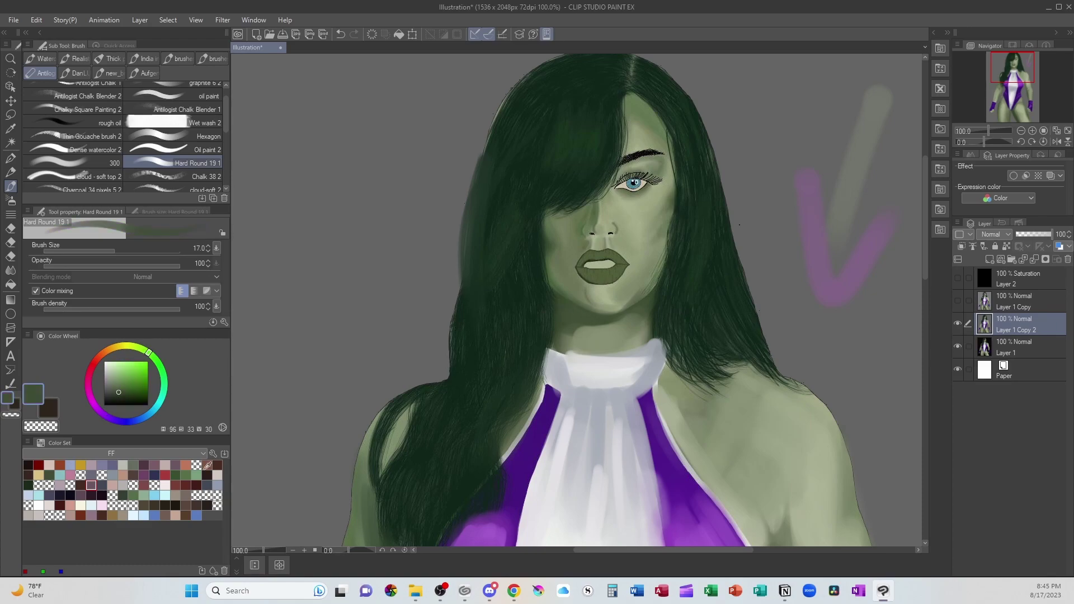
{"action": "left_click", "coordinate": [120, 399]}
{"action": "left_click", "coordinate": [152, 356]}
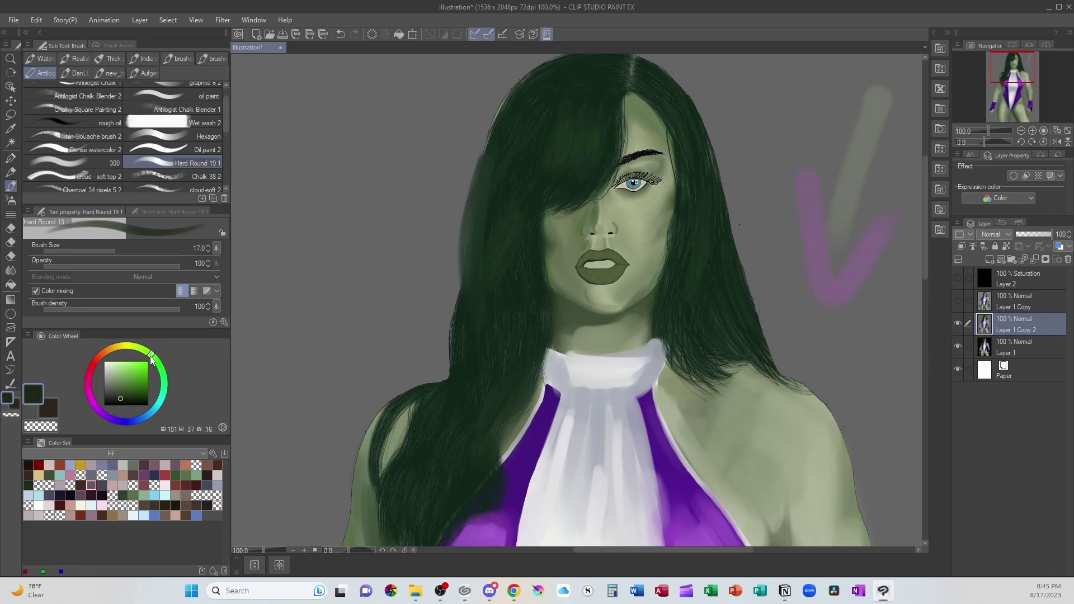
{"action": "mouse_move", "coordinate": [557, 302]}
{"action": "left_mouse_down"}
{"action": "mouse_move", "coordinate": [644, 303]}
{"action": "mouse_move", "coordinate": [652, 290]}
{"action": "mouse_move", "coordinate": [652, 326]}
{"action": "mouse_move", "coordinate": [554, 341]}
{"action": "left_mouse_up"}
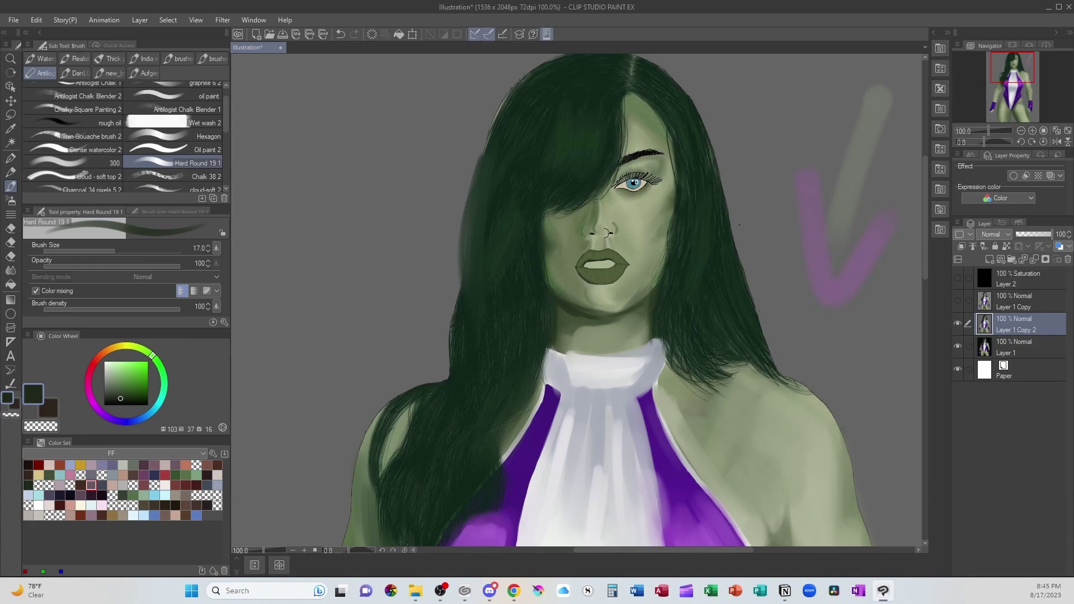
Try to darken the nostrils and underside of the nose with the dark green, and undo the strokes
{"action": "left_click_drag", "start_coordinate": [587, 231], "coordinate": [609, 234]}
{"action": "key", "text": "ctrl+z"}
{"action": "key", "text": "ctrl+z"}
{"action": "mouse_move", "coordinate": [592, 230]}
{"action": "left_mouse_down"}
{"action": "mouse_move", "coordinate": [602, 234]}
{"action": "mouse_move", "coordinate": [583, 249]}
{"action": "mouse_move", "coordinate": [603, 235]}
{"action": "left_mouse_up"}
{"action": "key", "text": "ctrl+z"}
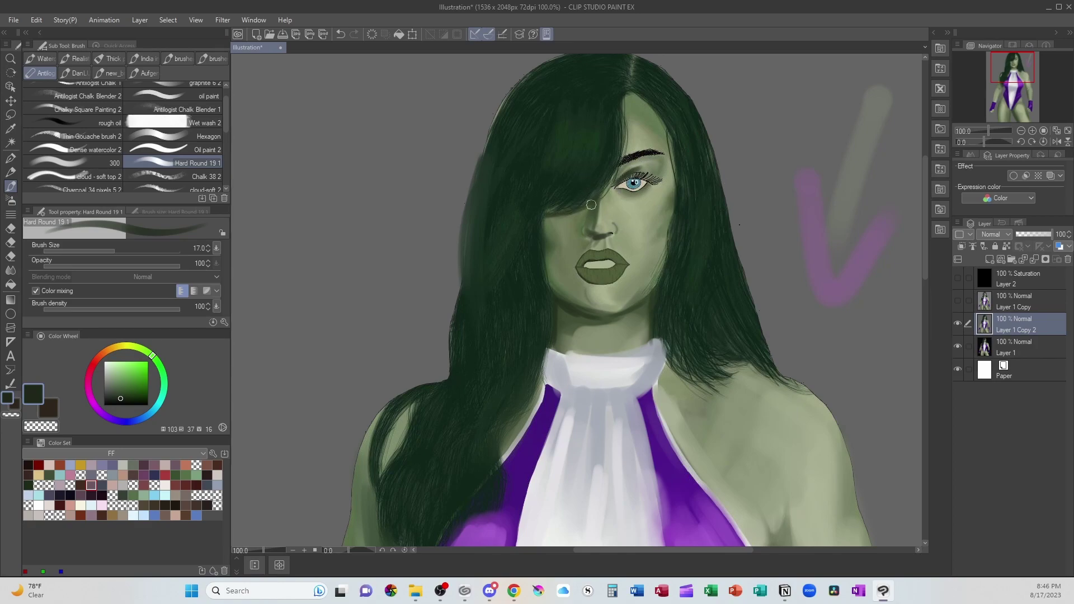
Enlarge the brush to 30 and shade the face along the forehead hairline and both cheeks with the dark green
{"action": "key", "text": "bracketright"}
{"action": "key", "text": "bracketright"}
{"action": "key", "text": "bracketright"}
{"action": "left_click_drag", "start_coordinate": [630, 90], "coordinate": [621, 151]}
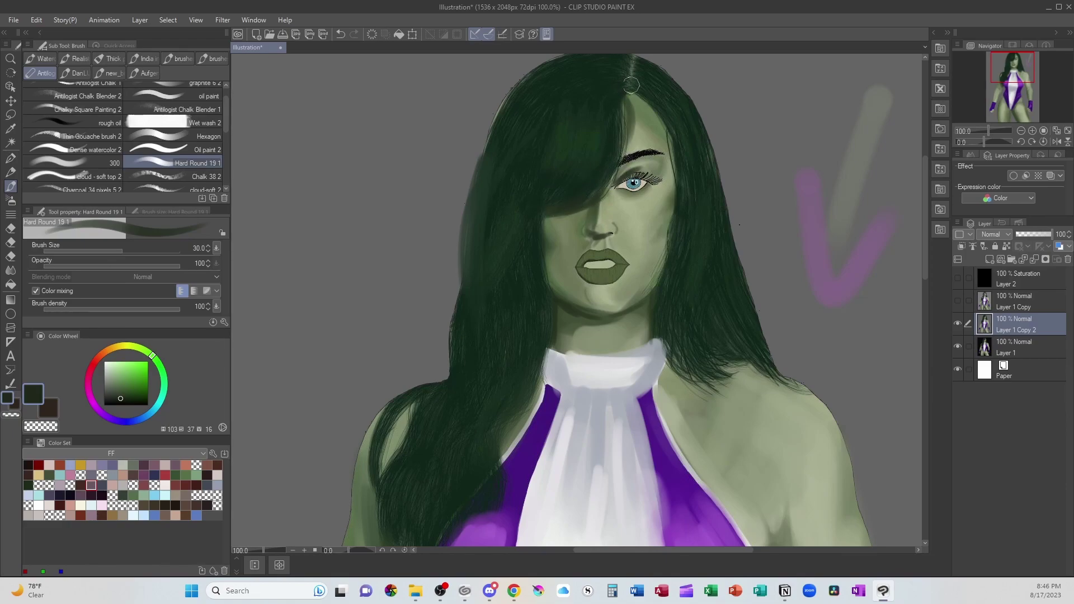
{"action": "left_click_drag", "start_coordinate": [552, 222], "coordinate": [554, 288]}
{"action": "left_click_drag", "start_coordinate": [654, 221], "coordinate": [655, 242]}
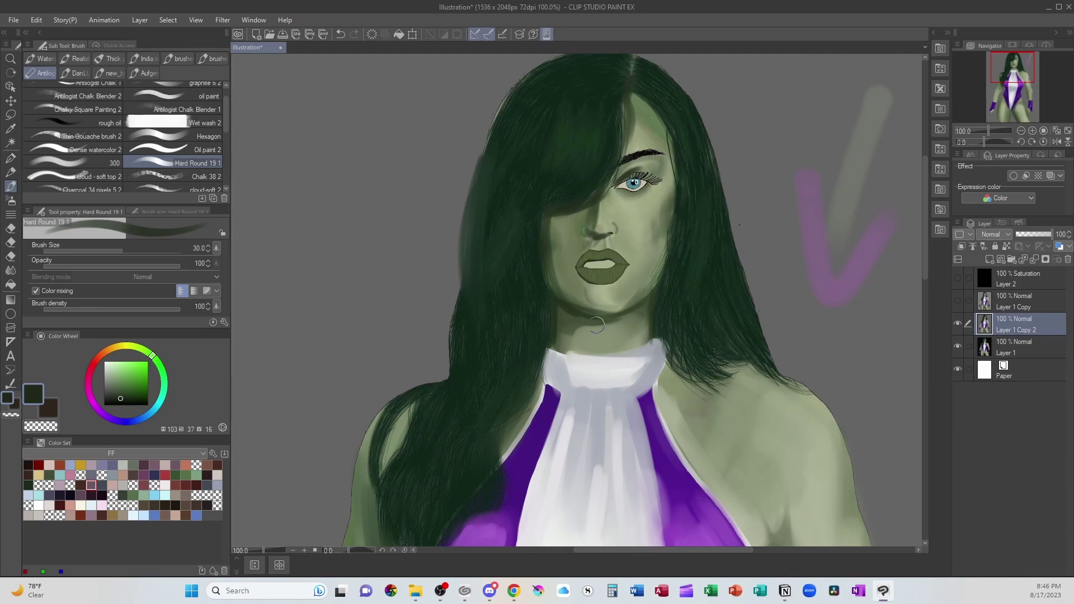
Sample the mid green on the neck and soften the face shadows beside the hair, on the cheek and along the forehead hairline
{"action": "left_click", "coordinate": [567, 321], "text": "alt"}
{"action": "left_click_drag", "start_coordinate": [553, 223], "coordinate": [561, 286]}
{"action": "mouse_move", "coordinate": [620, 190]}
{"action": "left_mouse_down"}
{"action": "mouse_move", "coordinate": [653, 191]}
{"action": "mouse_move", "coordinate": [625, 192]}
{"action": "mouse_move", "coordinate": [657, 155]}
{"action": "mouse_move", "coordinate": [618, 178]}
{"action": "mouse_move", "coordinate": [667, 162]}
{"action": "mouse_move", "coordinate": [675, 142]}
{"action": "mouse_move", "coordinate": [677, 188]}
{"action": "left_mouse_up"}
{"action": "left_click_drag", "start_coordinate": [635, 95], "coordinate": [663, 137]}
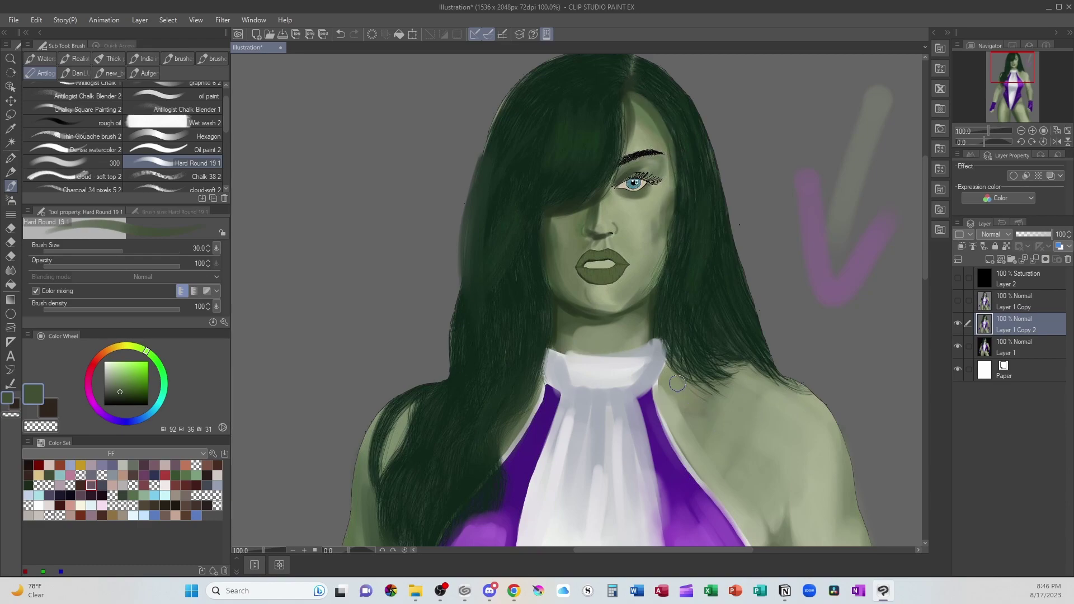
Sample the light skin green and paint highlights on the cheek, brow bone, under-eye area and chin
{"action": "left_click", "coordinate": [607, 202], "text": "alt"}
{"action": "mouse_move", "coordinate": [606, 201]}
{"action": "left_mouse_down"}
{"action": "mouse_move", "coordinate": [611, 228]}
{"action": "mouse_move", "coordinate": [631, 190]}
{"action": "mouse_move", "coordinate": [637, 206]}
{"action": "mouse_move", "coordinate": [623, 201]}
{"action": "mouse_move", "coordinate": [653, 208]}
{"action": "mouse_move", "coordinate": [632, 205]}
{"action": "mouse_move", "coordinate": [664, 187]}
{"action": "mouse_move", "coordinate": [635, 249]}
{"action": "left_mouse_up"}
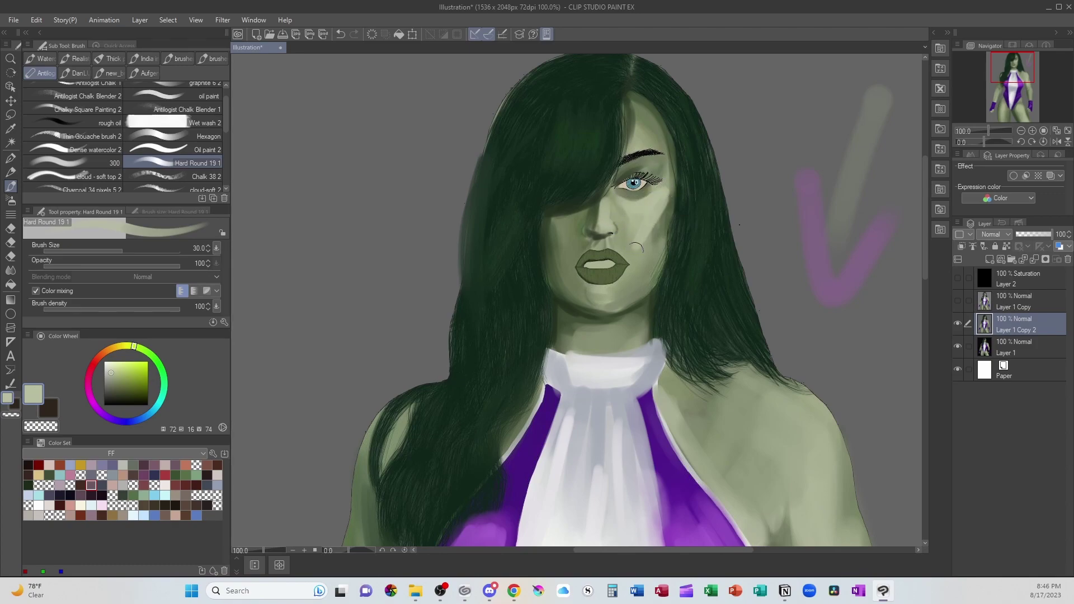
{"action": "mouse_move", "coordinate": [642, 163]}
{"action": "left_mouse_down"}
{"action": "mouse_move", "coordinate": [644, 173]}
{"action": "mouse_move", "coordinate": [663, 166]}
{"action": "mouse_move", "coordinate": [638, 159]}
{"action": "mouse_move", "coordinate": [632, 114]}
{"action": "mouse_move", "coordinate": [653, 145]}
{"action": "left_mouse_up"}
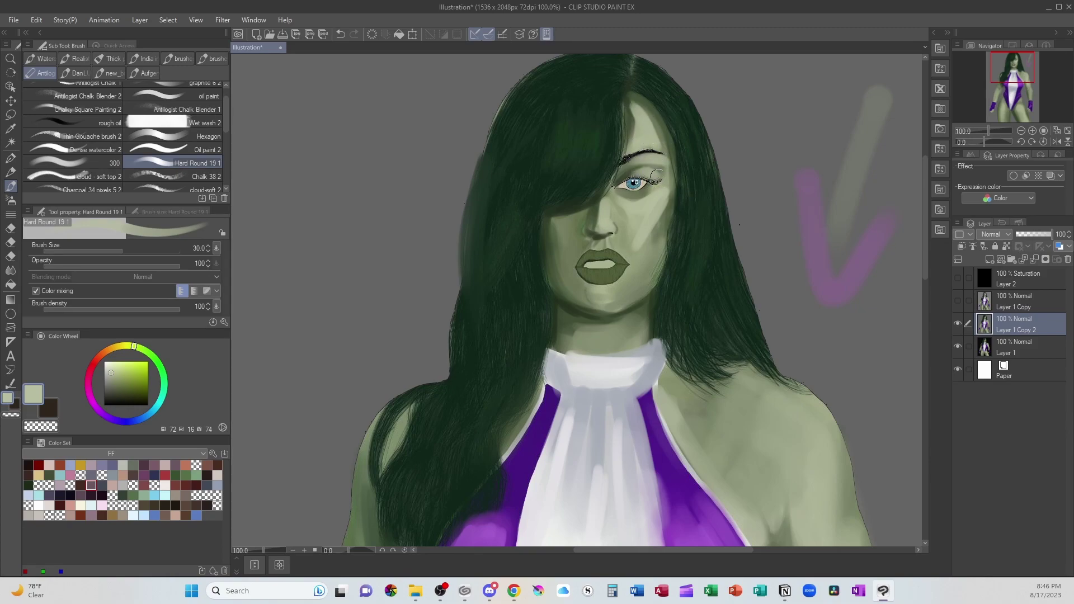
{"action": "mouse_move", "coordinate": [644, 196]}
{"action": "left_mouse_down"}
{"action": "mouse_move", "coordinate": [670, 221]}
{"action": "mouse_move", "coordinate": [625, 222]}
{"action": "mouse_move", "coordinate": [634, 208]}
{"action": "mouse_move", "coordinate": [654, 228]}
{"action": "left_mouse_up"}
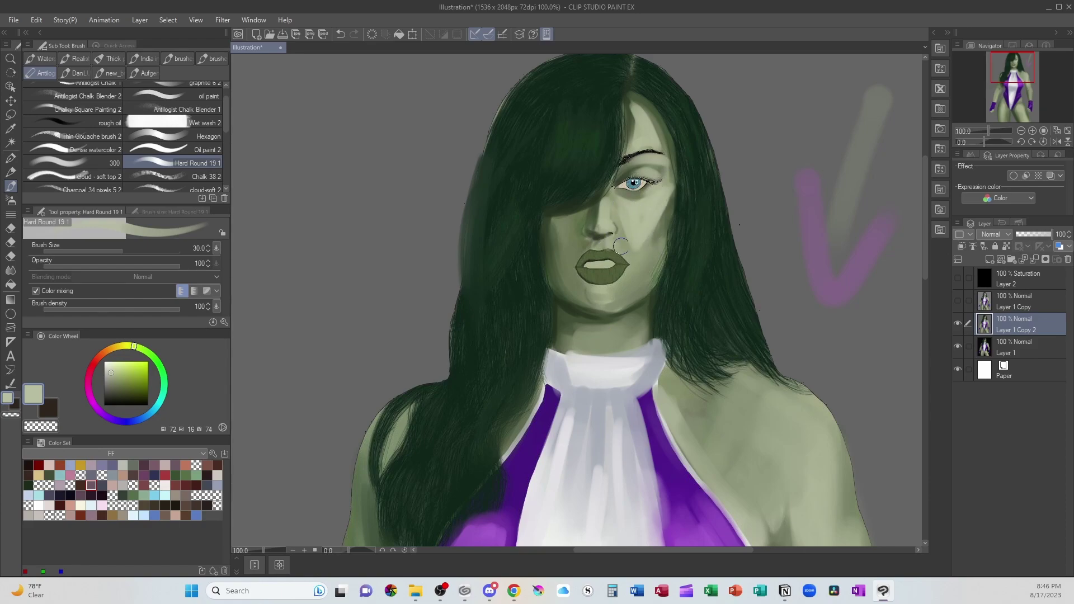
{"action": "mouse_move", "coordinate": [605, 292]}
{"action": "left_mouse_down"}
{"action": "mouse_move", "coordinate": [605, 302]}
{"action": "mouse_move", "coordinate": [615, 295]}
{"action": "mouse_move", "coordinate": [594, 307]}
{"action": "mouse_move", "coordinate": [626, 311]}
{"action": "left_mouse_up"}
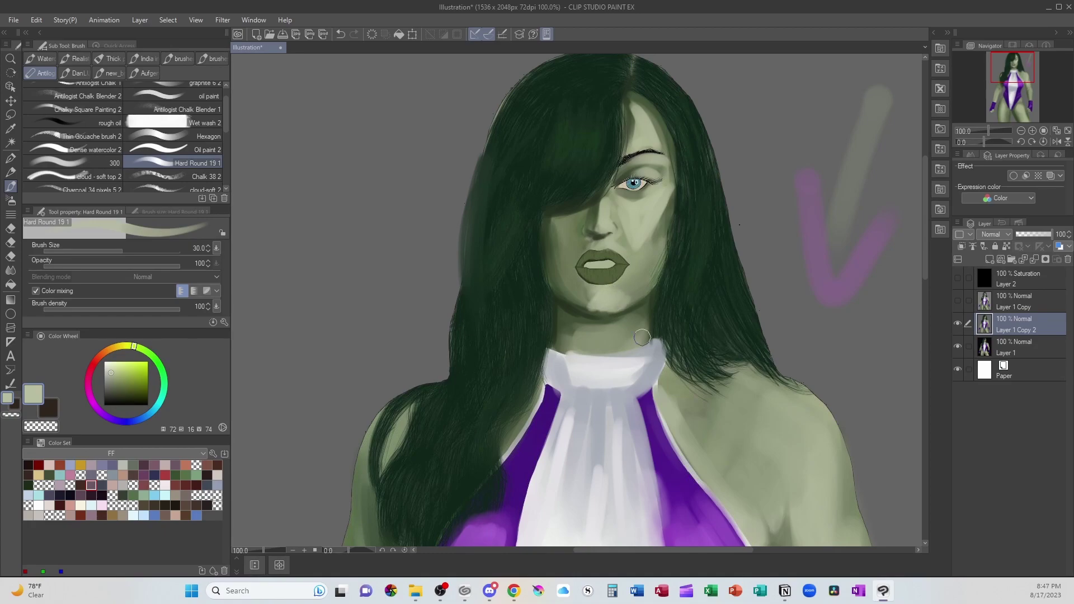
Switch to the 300 brush at size 30 and blend the forehead, eyelid, cheek and chin with greens sampled from the face
{"action": "left_click", "coordinate": [113, 164]}
{"action": "key", "text": "bracketleft"}
{"action": "key", "text": "bracketleft"}
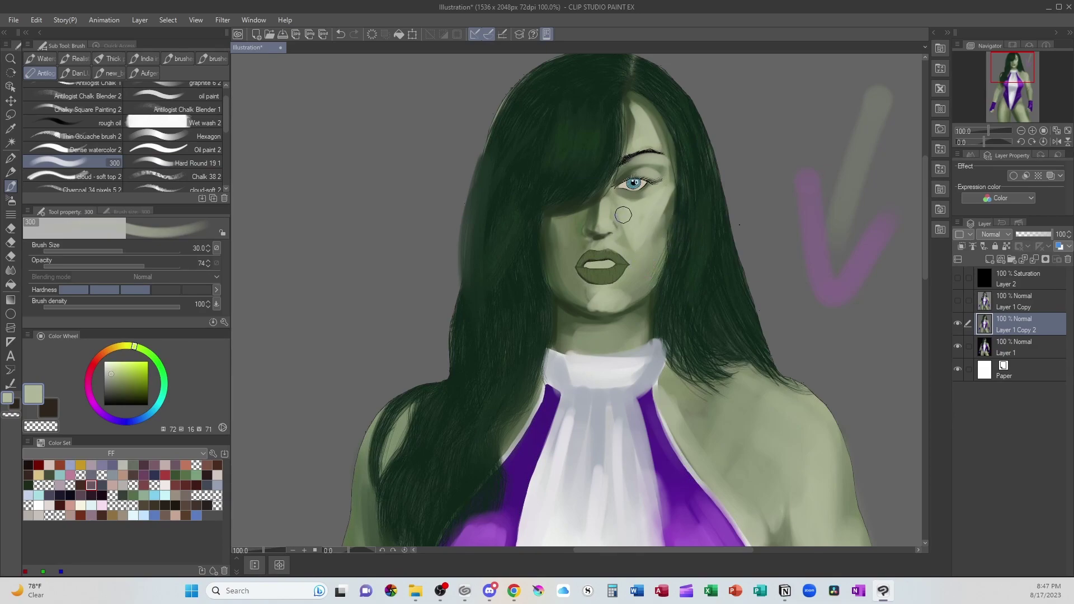
{"action": "left_click", "coordinate": [621, 172], "text": "alt"}
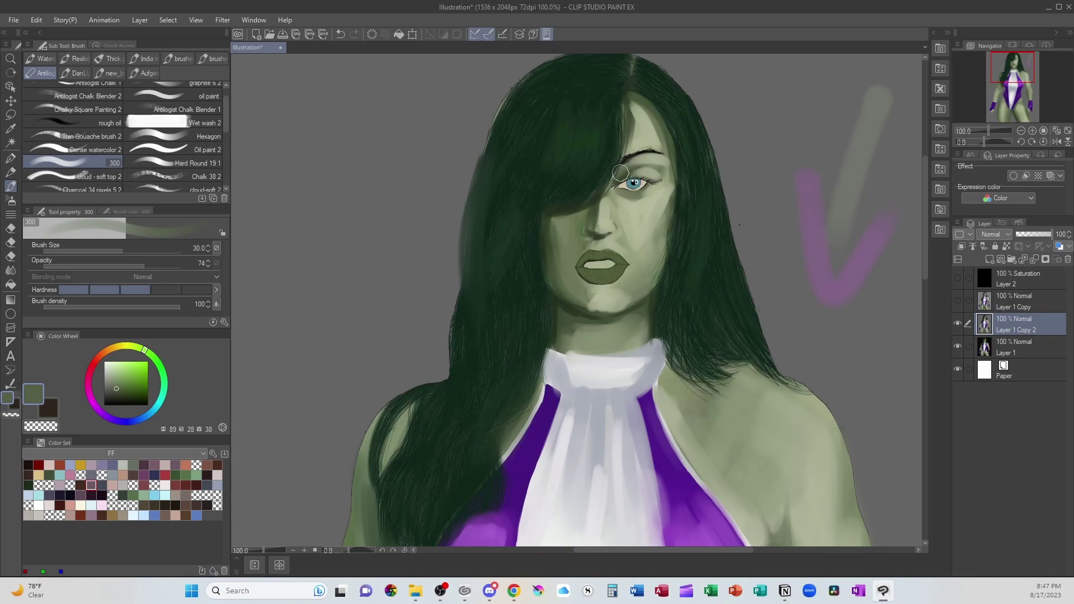
{"action": "left_click", "coordinate": [649, 122], "text": "alt"}
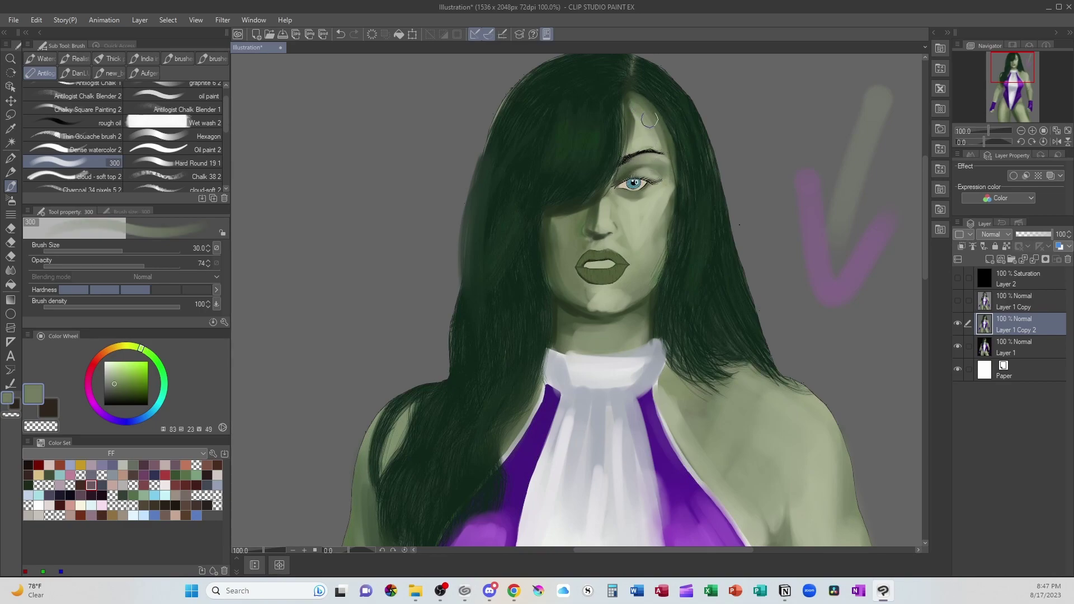
{"action": "left_click", "coordinate": [639, 137], "text": "alt"}
{"action": "left_click", "coordinate": [616, 211], "text": "alt"}
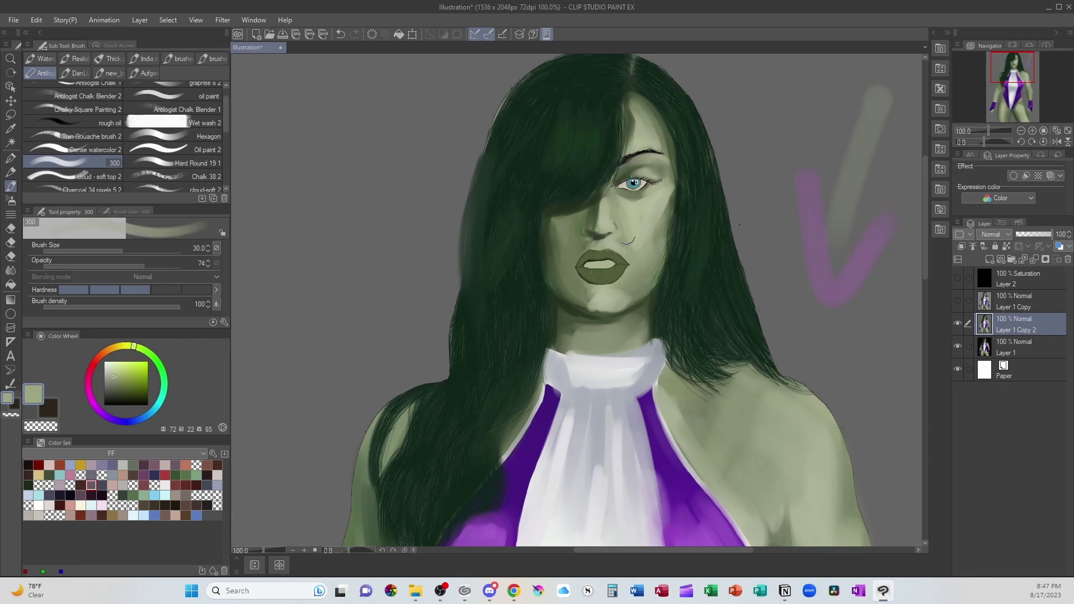
{"action": "mouse_move", "coordinate": [613, 296]}
{"action": "left_mouse_down"}
{"action": "mouse_move", "coordinate": [582, 300]}
{"action": "mouse_move", "coordinate": [643, 305]}
{"action": "left_mouse_up"}
With Hard Round 19 1 at size 17, darken the sampled lip green to hue 85, saturation 41, value 18 and paint the upper lip
{"action": "left_click", "coordinate": [179, 163]}
{"action": "left_click", "coordinate": [597, 255], "text": "alt"}
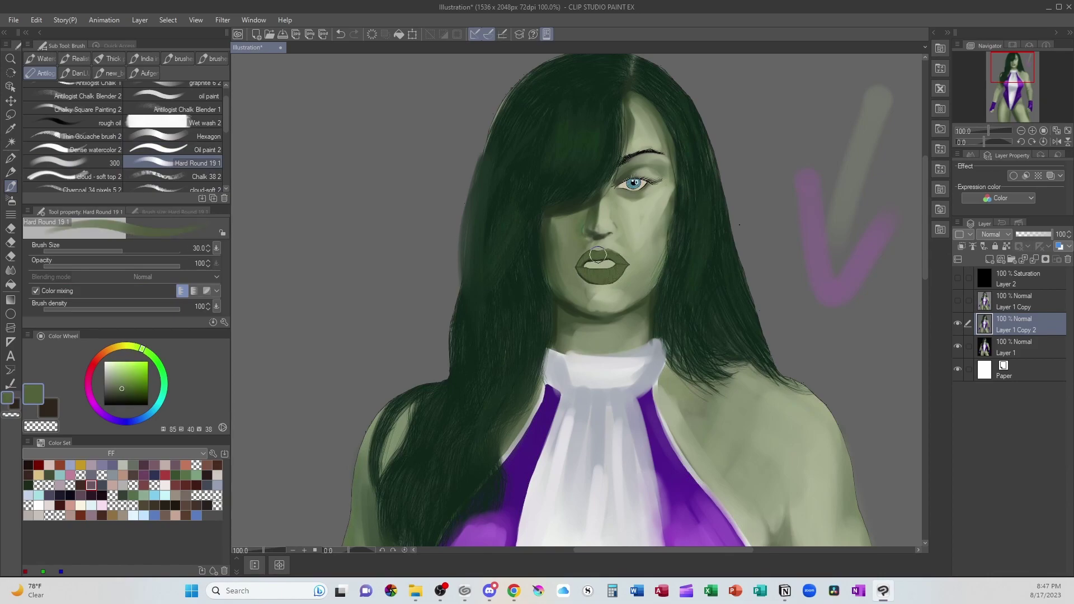
{"action": "left_click_drag", "start_coordinate": [125, 388], "coordinate": [125, 395]}
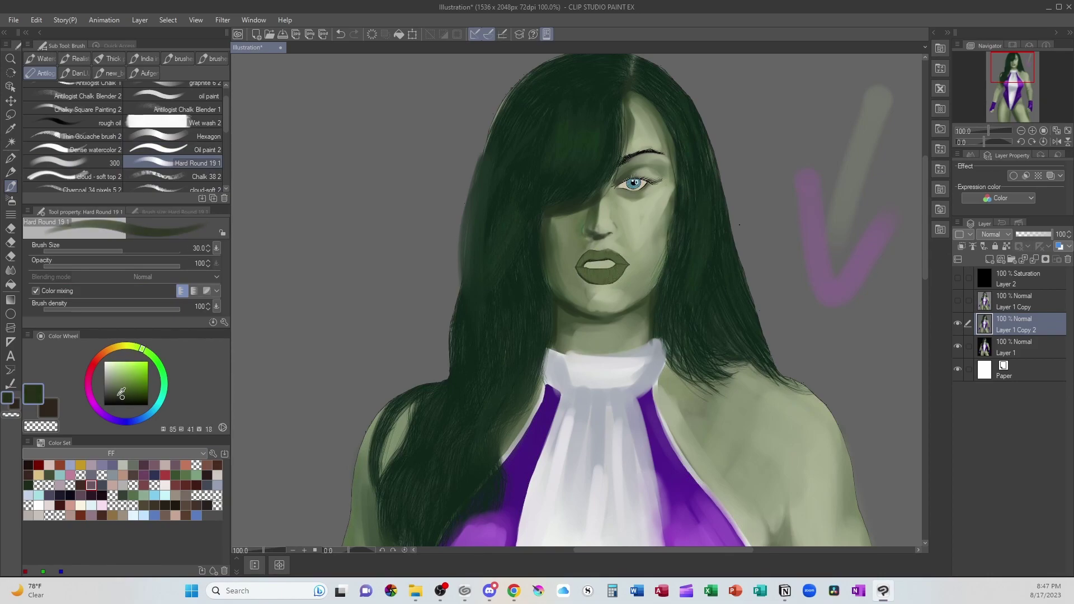
{"action": "key", "text": "ctrl+plus"}
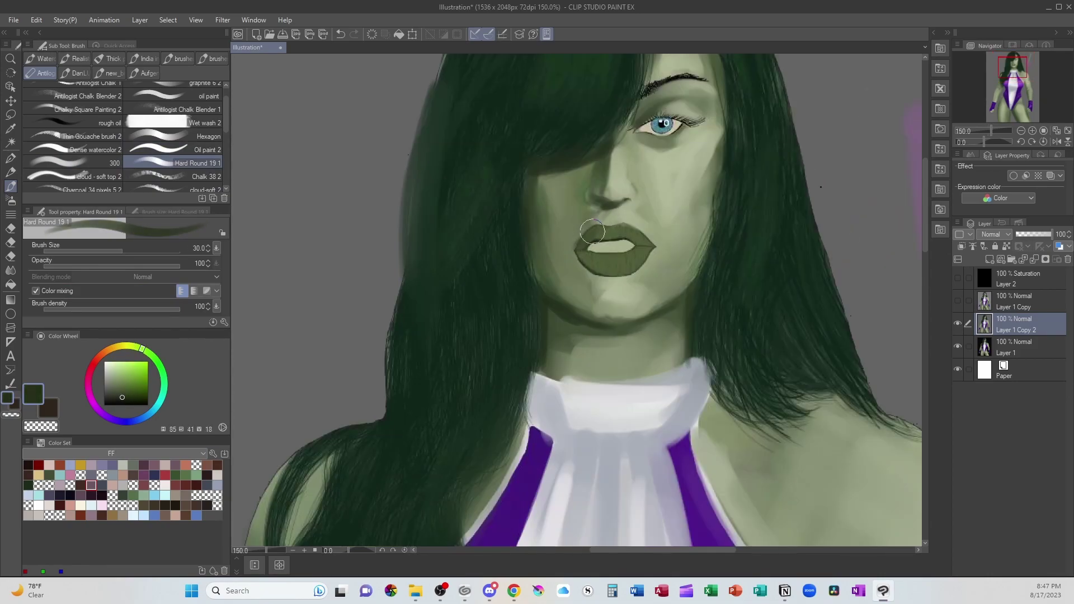
{"action": "key", "text": "bracketleft"}
{"action": "key", "text": "bracketleft"}
{"action": "key", "text": "bracketleft"}
{"action": "mouse_move", "coordinate": [623, 230]}
{"action": "left_mouse_down"}
{"action": "mouse_move", "coordinate": [654, 241]}
{"action": "mouse_move", "coordinate": [588, 236]}
{"action": "mouse_move", "coordinate": [611, 224]}
{"action": "mouse_move", "coordinate": [651, 238]}
{"action": "mouse_move", "coordinate": [649, 218]}
{"action": "mouse_move", "coordinate": [601, 253]}
{"action": "mouse_move", "coordinate": [598, 241]}
{"action": "mouse_move", "coordinate": [621, 241]}
{"action": "mouse_move", "coordinate": [594, 243]}
{"action": "mouse_move", "coordinate": [653, 242]}
{"action": "mouse_move", "coordinate": [629, 243]}
{"action": "left_mouse_up"}
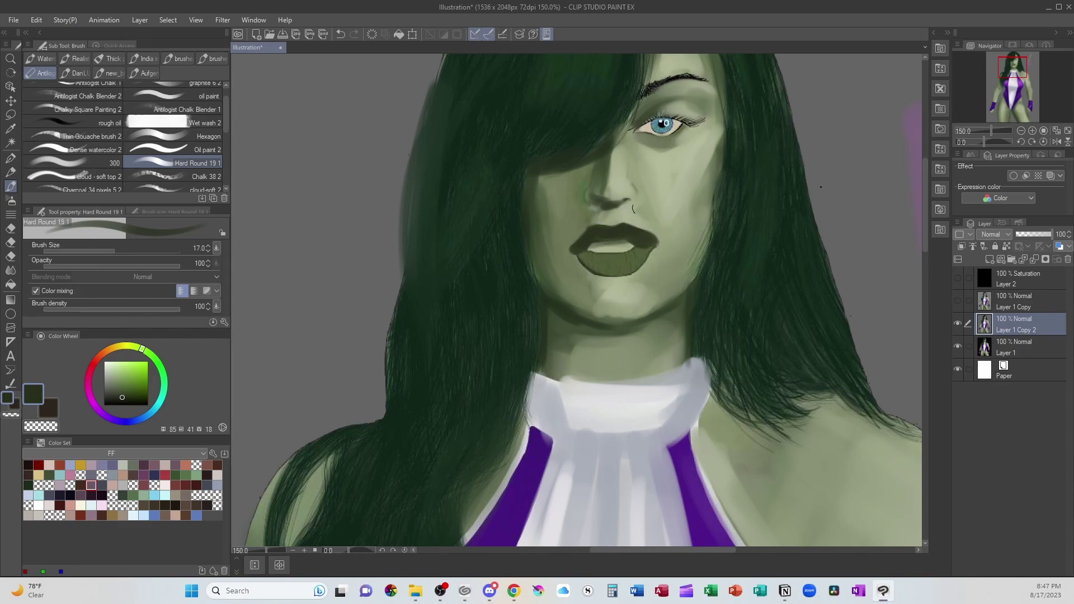
Try a light green highlight (hue 83, saturation 16, value 82) on the lower lip
{"action": "left_click", "coordinate": [564, 246], "text": "alt"}
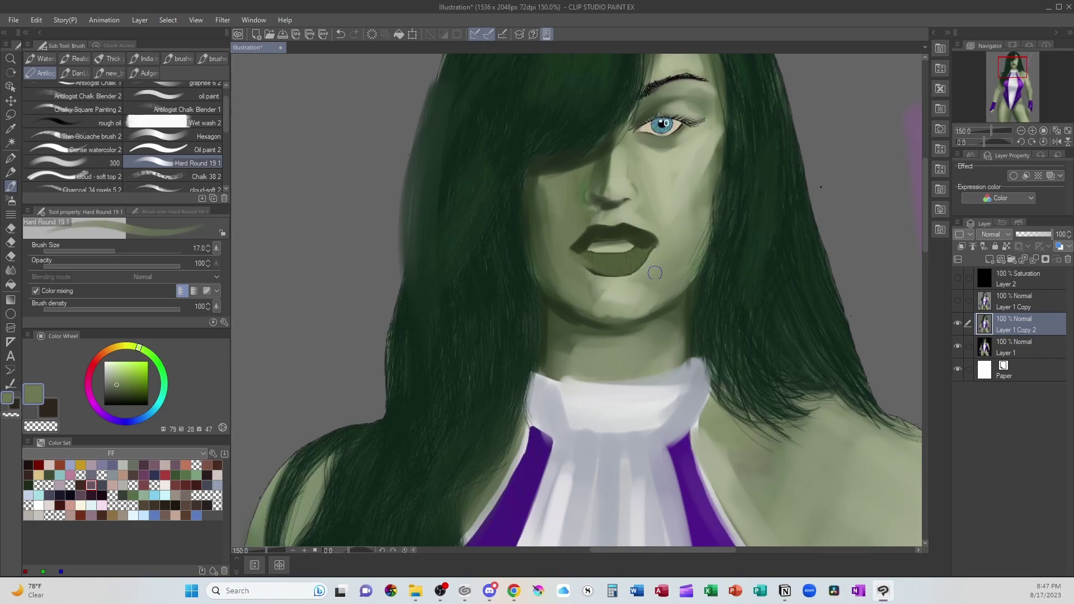
{"action": "left_click", "coordinate": [616, 262], "text": "alt"}
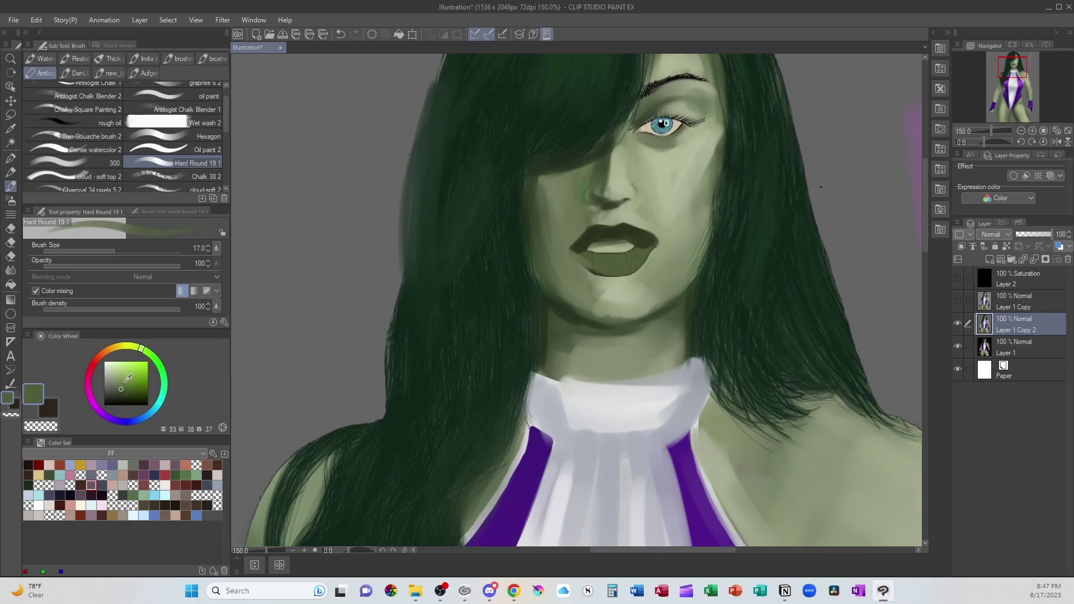
{"action": "left_click", "coordinate": [114, 366]}
{"action": "mouse_move", "coordinate": [614, 246]}
{"action": "left_mouse_down"}
{"action": "mouse_move", "coordinate": [591, 259]}
{"action": "mouse_move", "coordinate": [635, 261]}
{"action": "left_mouse_up"}
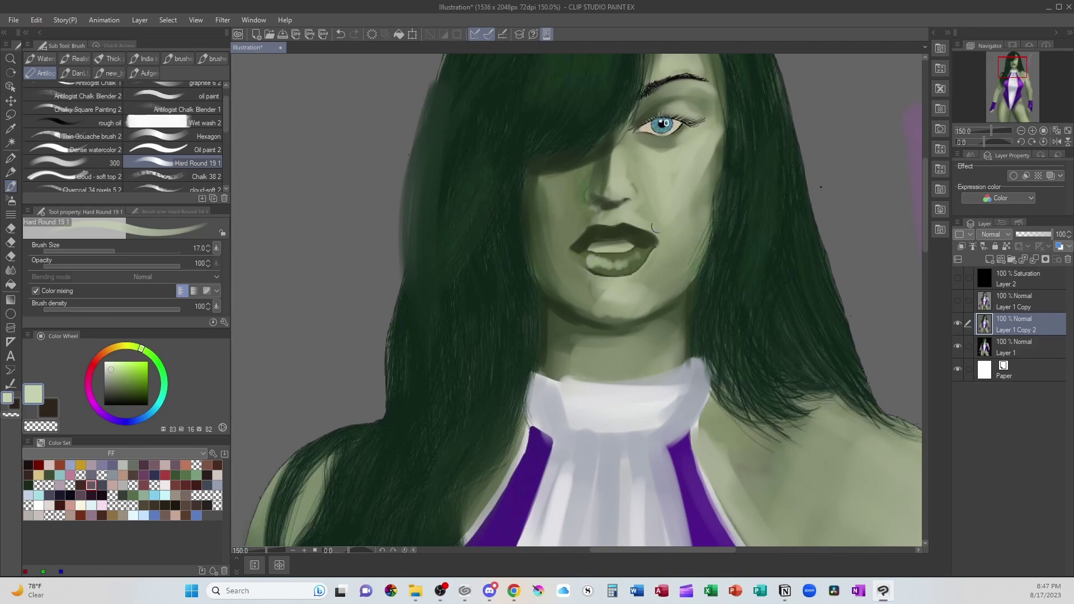
Repaint the lower lip in mid green (hue 83, saturation 24, value 50) and clean up the lip edges with sampled skin and lip greens
{"action": "left_click", "coordinate": [587, 256], "text": "alt"}
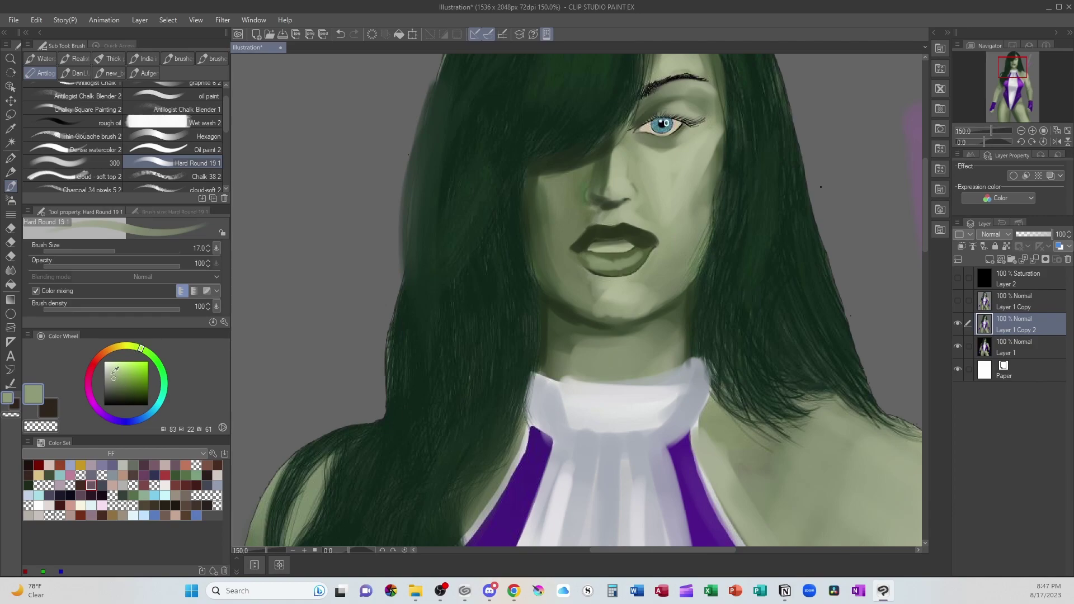
{"action": "left_click_drag", "start_coordinate": [117, 376], "coordinate": [117, 380]}
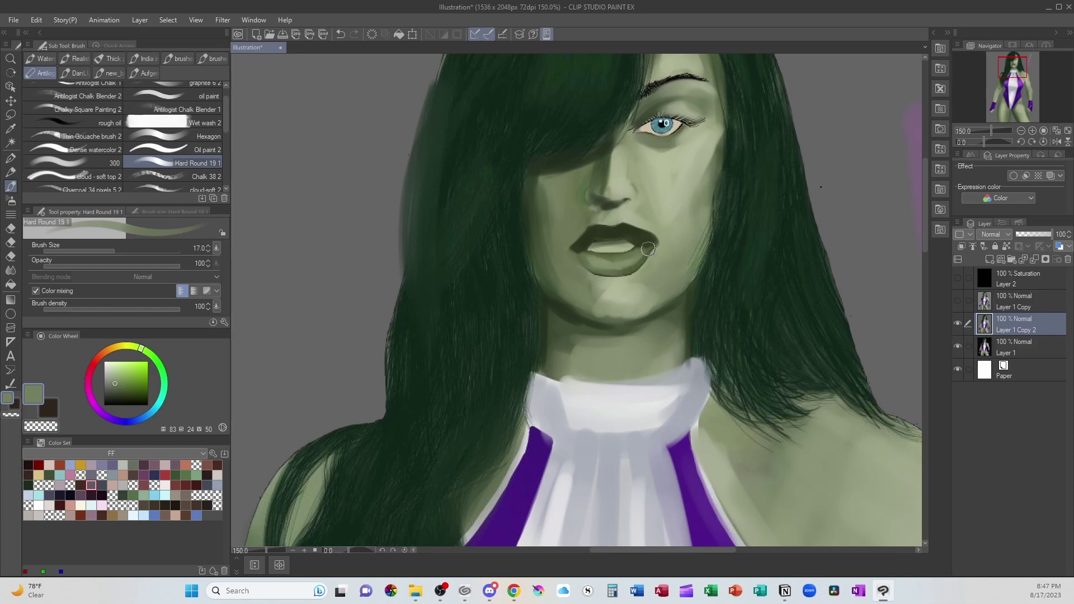
{"action": "left_click", "coordinate": [599, 216], "text": "alt"}
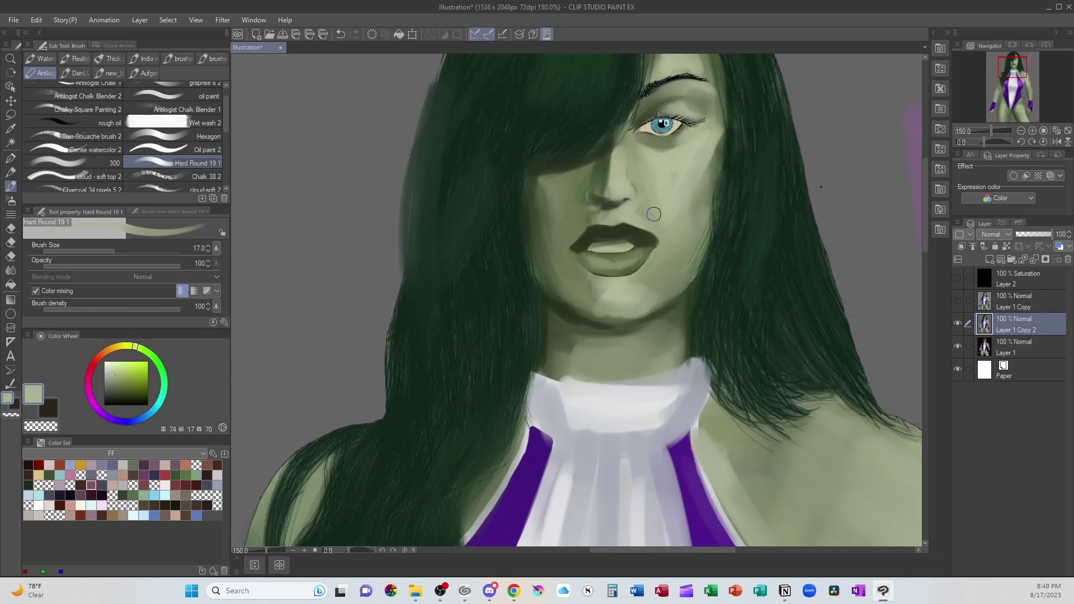
{"action": "left_click", "coordinate": [620, 230], "text": "alt"}
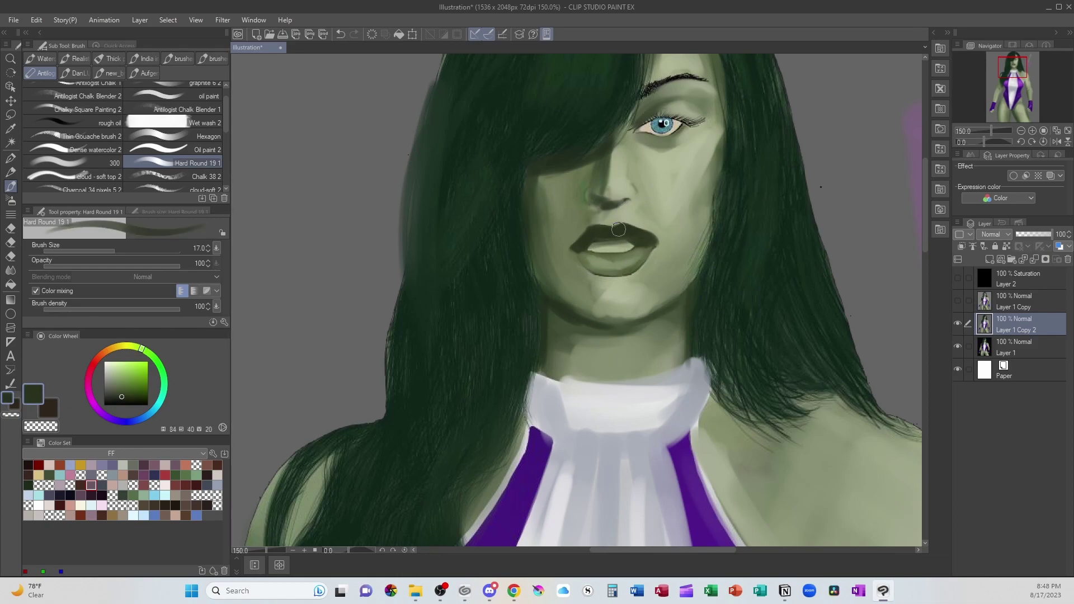
{"action": "left_click", "coordinate": [649, 225], "text": "alt"}
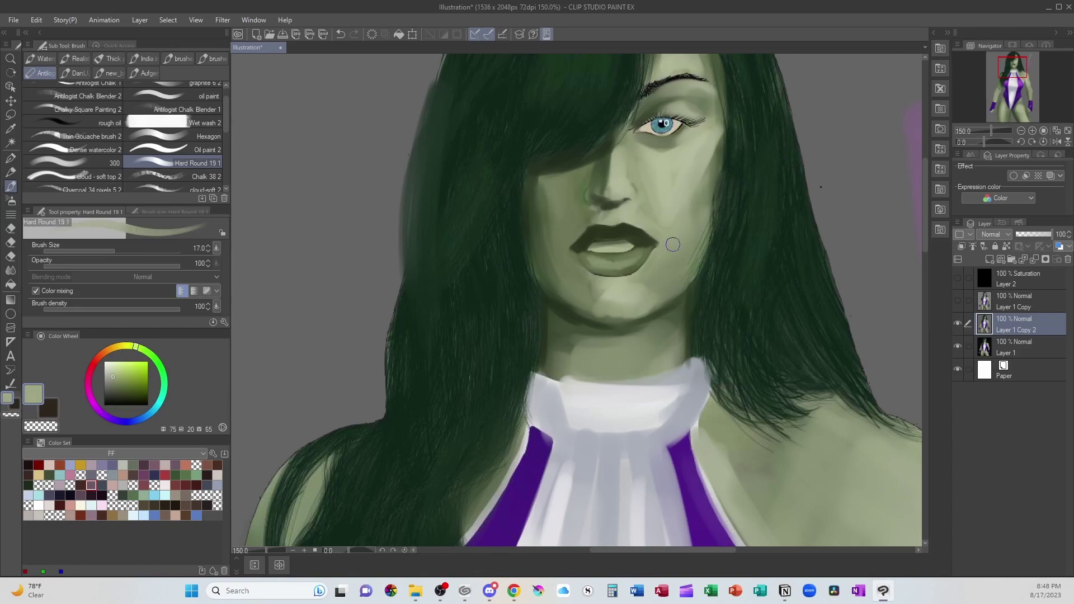
{"action": "left_click", "coordinate": [569, 238], "text": "alt"}
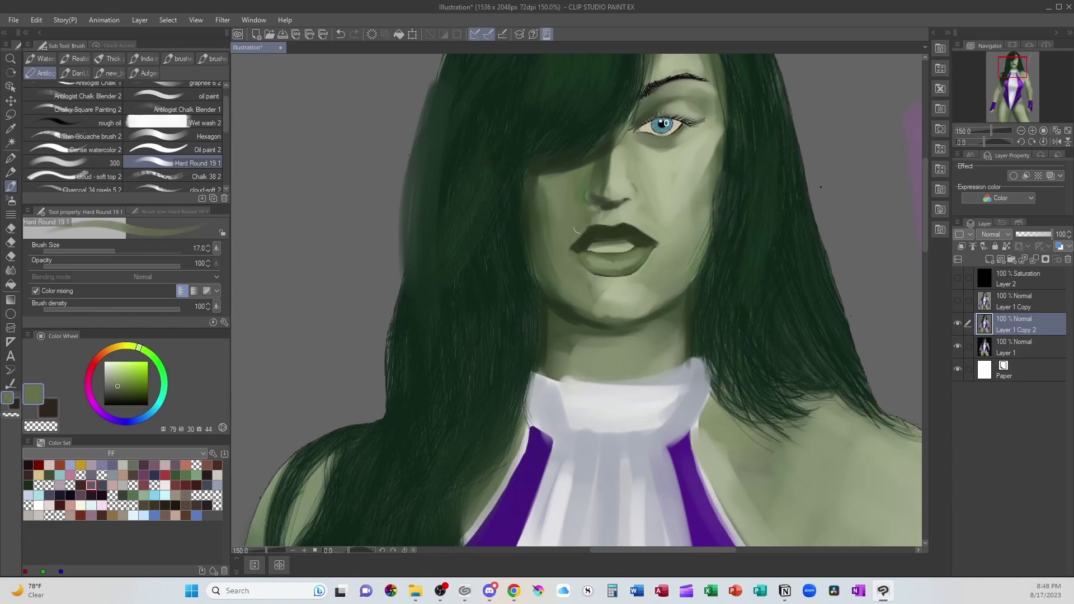
{"action": "left_click", "coordinate": [586, 273], "text": "alt"}
{"action": "mouse_move", "coordinate": [586, 273]}
{"action": "left_mouse_down"}
{"action": "mouse_move", "coordinate": [632, 273]}
{"action": "mouse_move", "coordinate": [597, 276]}
{"action": "left_mouse_up"}
Lighten the upper lip with sampled mid green and add pale highlights (hue 66, saturation 17, value 90) to the lower lip
{"action": "left_click", "coordinate": [626, 230], "text": "alt"}
{"action": "left_click", "coordinate": [620, 255], "text": "alt"}
{"action": "mouse_move", "coordinate": [599, 226]}
{"action": "left_mouse_down"}
{"action": "mouse_move", "coordinate": [582, 240]}
{"action": "mouse_move", "coordinate": [639, 233]}
{"action": "left_mouse_up"}
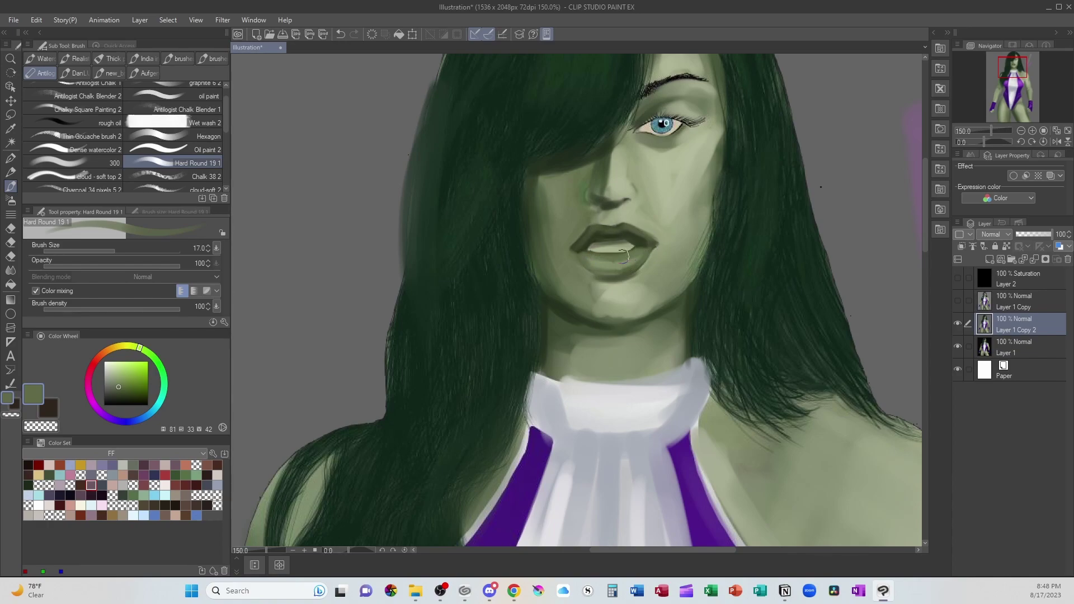
{"action": "left_click", "coordinate": [112, 366]}
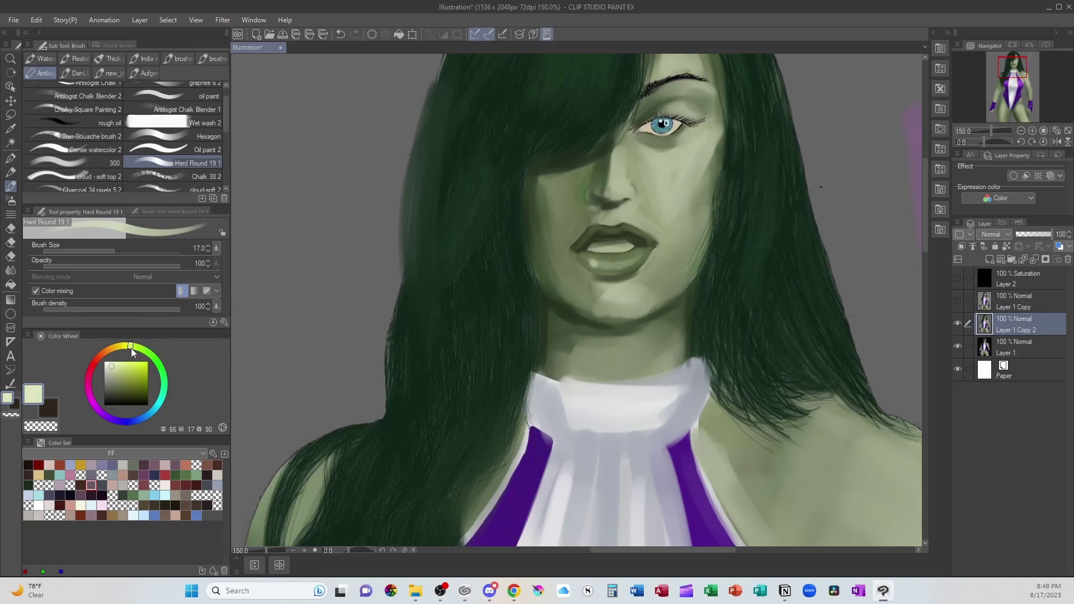
{"action": "left_click_drag", "start_coordinate": [600, 259], "coordinate": [638, 259]}
Smooth the skin above the lips, on the cheek and under the eye with light greens sampled from the face
{"action": "scroll", "coordinate": [572, 468], "scroll_direction": "down", "scroll_amount": 3}
{"action": "scroll", "coordinate": [571, 468], "scroll_direction": "up", "scroll_amount": 2}
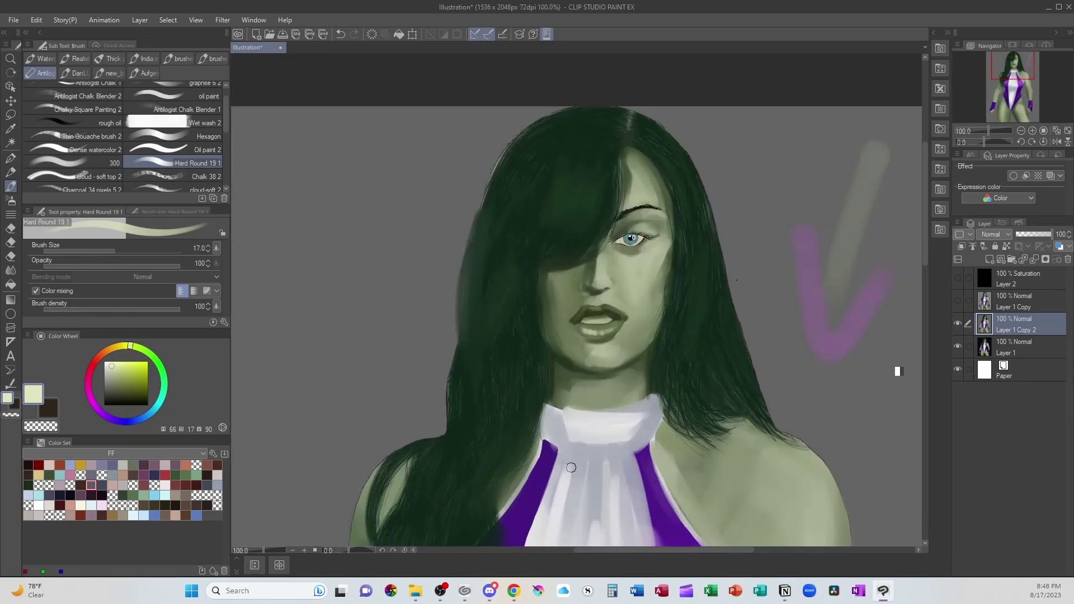
{"action": "left_click", "coordinate": [624, 303], "text": "alt"}
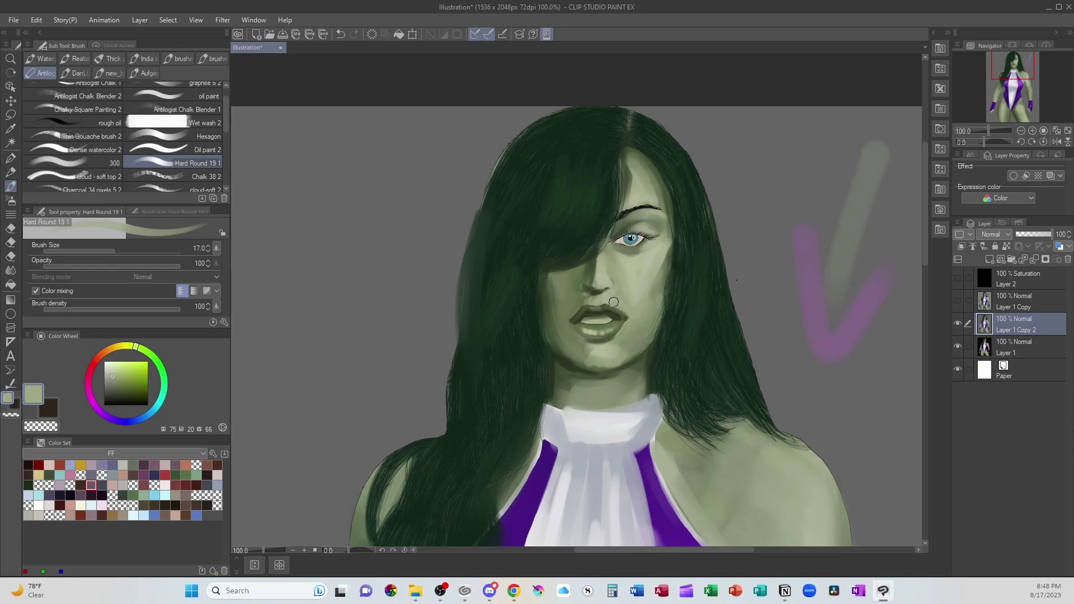
{"action": "left_click", "coordinate": [630, 263], "text": "alt"}
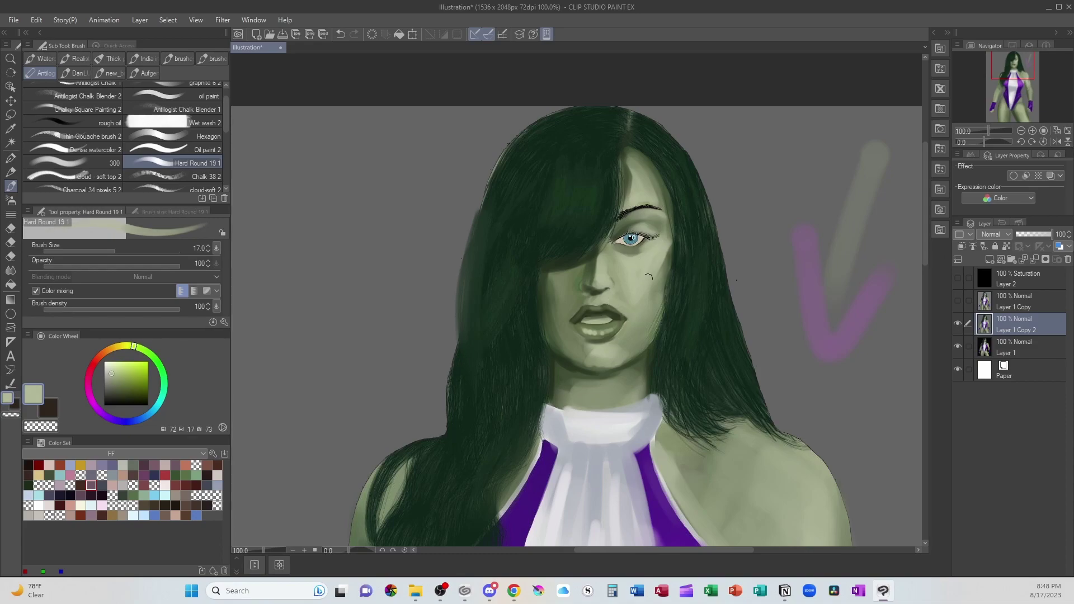
{"action": "scroll", "coordinate": [676, 267], "scroll_direction": "up", "scroll_amount": 3}
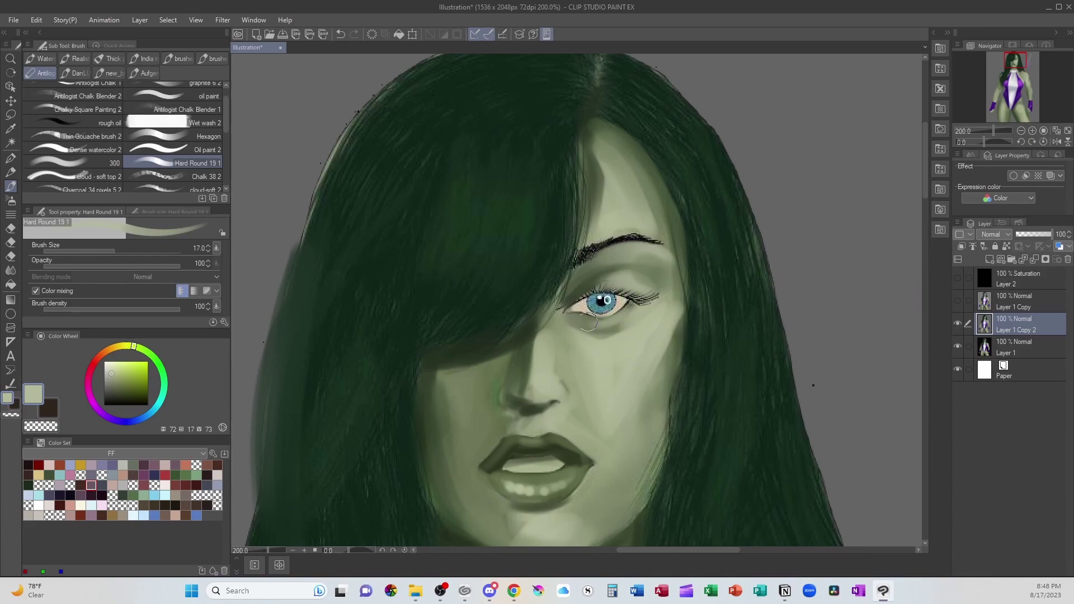
{"action": "left_click", "coordinate": [593, 336], "text": "alt"}
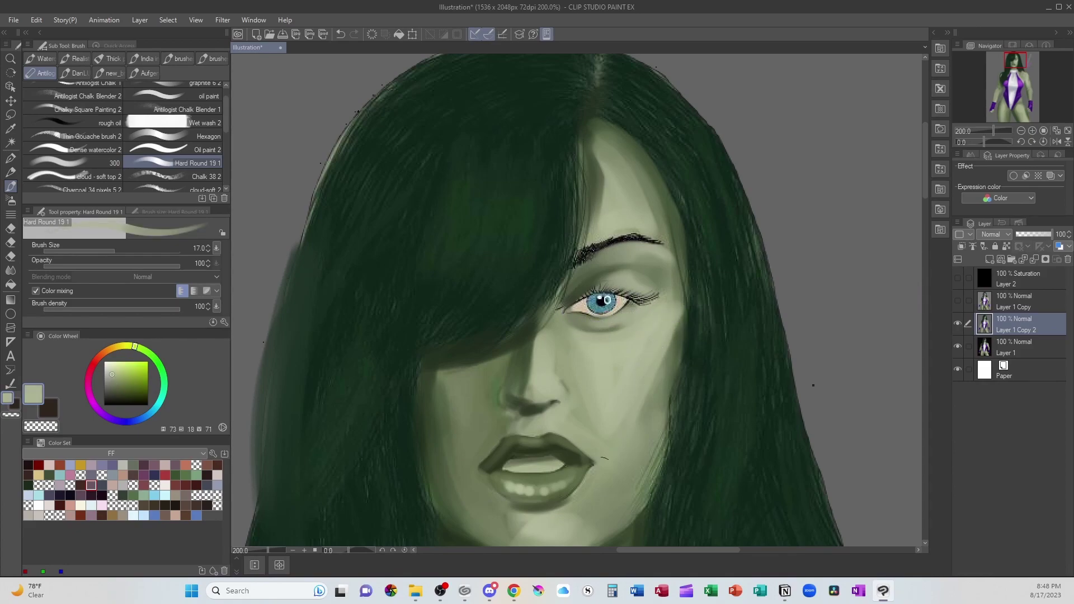
Refine the shading of the nose tip, nostrils and side of the nose with light and dark greens sampled from it
{"action": "left_click", "coordinate": [526, 396], "text": "alt"}
{"action": "left_click_drag", "start_coordinate": [526, 396], "coordinate": [563, 399]}
{"action": "left_click", "coordinate": [563, 378], "text": "alt"}
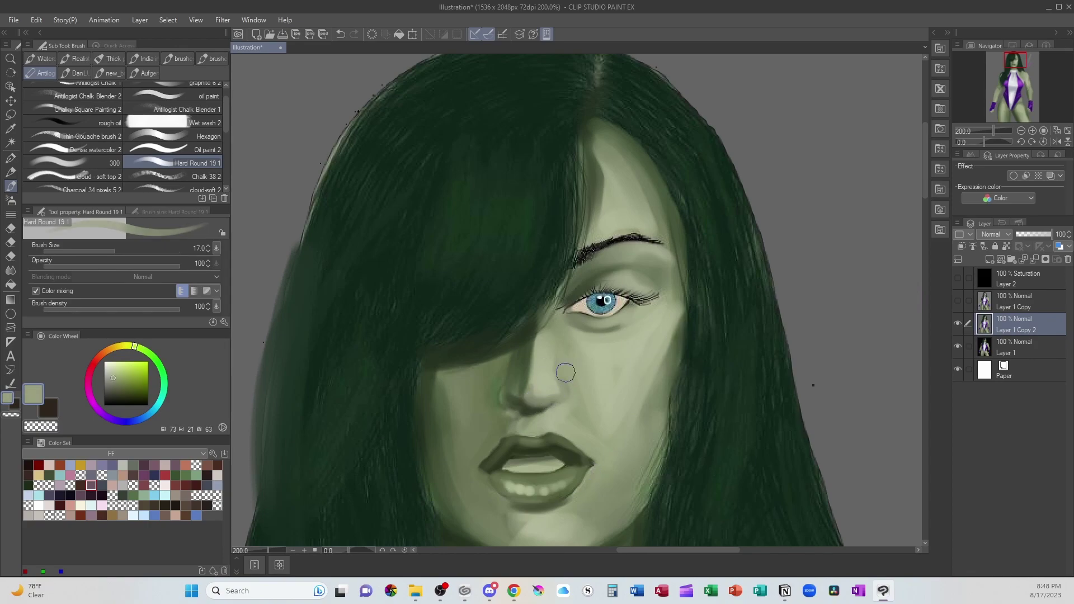
{"action": "left_click", "coordinate": [521, 371], "text": "alt"}
{"action": "left_click", "coordinate": [516, 392], "text": "alt"}
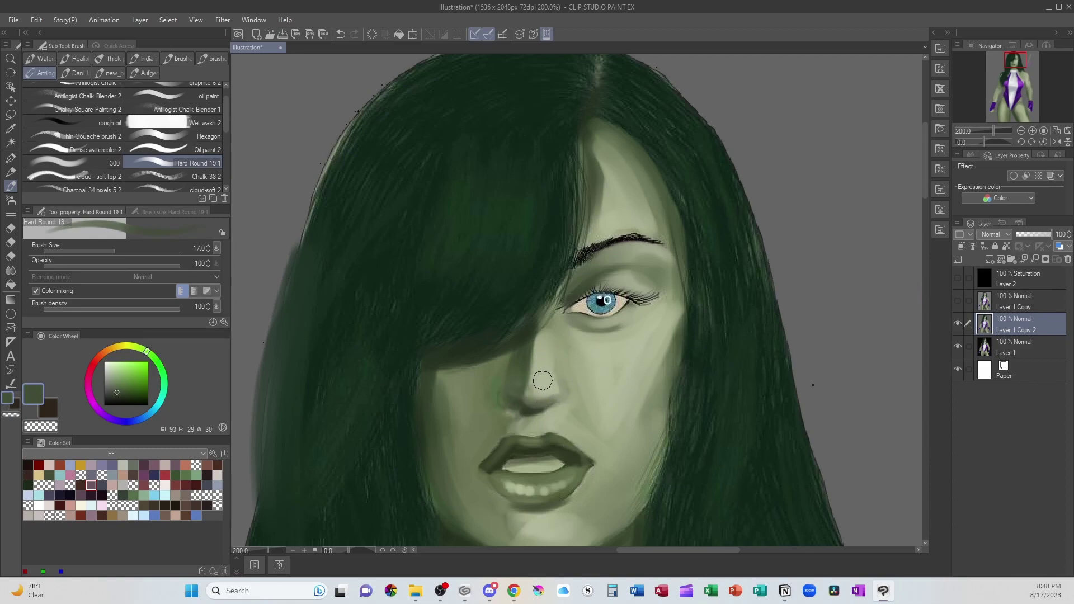
Blend the nose bridge, inner eye corner and upper eyelid with greens sampled nearby
{"action": "left_click", "coordinate": [540, 354], "text": "alt"}
{"action": "left_click", "coordinate": [554, 332], "text": "alt"}
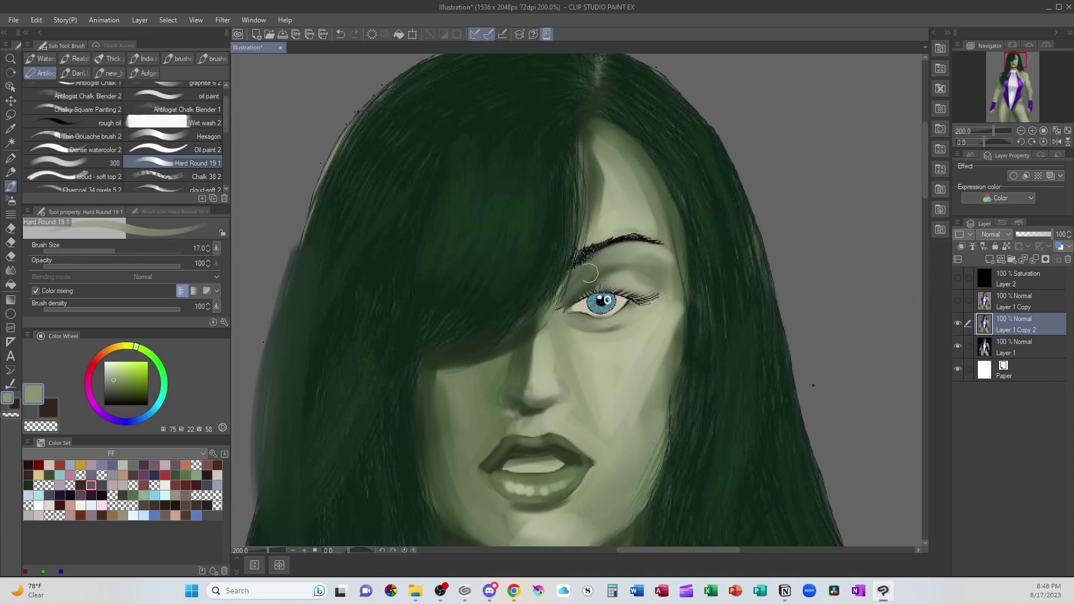
{"action": "left_click", "coordinate": [621, 279], "text": "alt"}
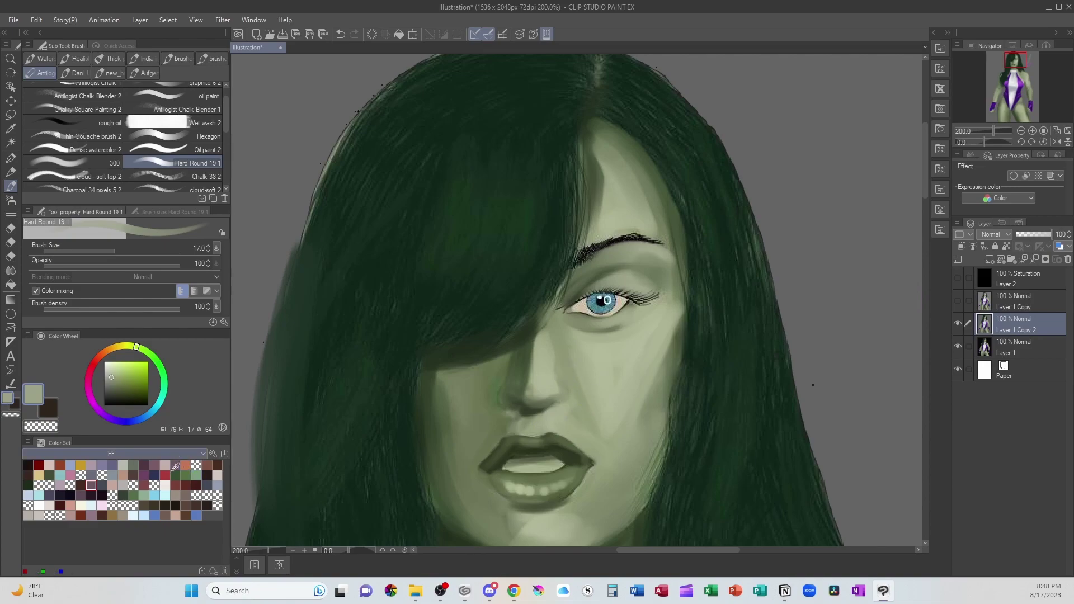
Refine the nostril and underside of the nose with dark and mid greens sampled nearby, using a brush size of 8
{"action": "left_click", "coordinate": [575, 300], "text": "alt"}
{"action": "key", "text": "bracketleft"}
{"action": "key", "text": "bracketleft"}
{"action": "key", "text": "bracketleft"}
{"action": "key", "text": "bracketleft"}
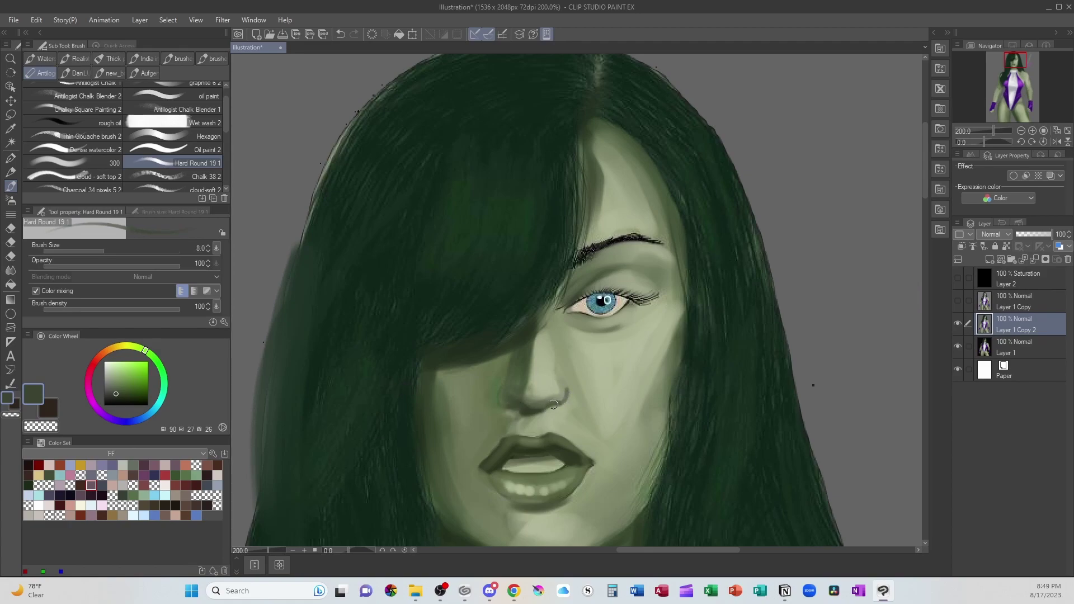
{"action": "left_click", "coordinate": [542, 404], "text": "alt"}
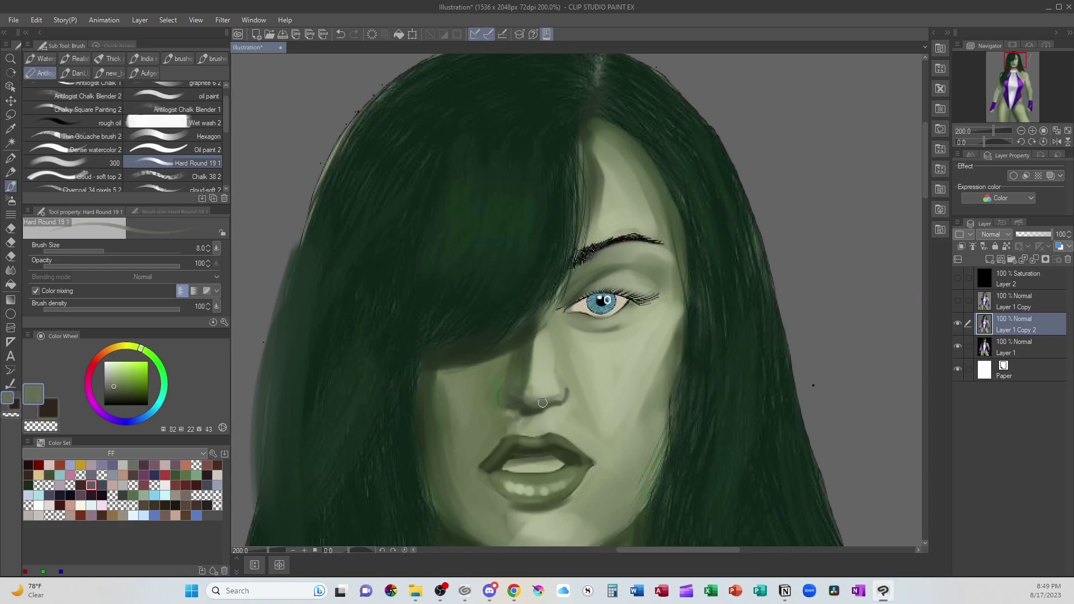
{"action": "left_click", "coordinate": [563, 371], "text": "alt"}
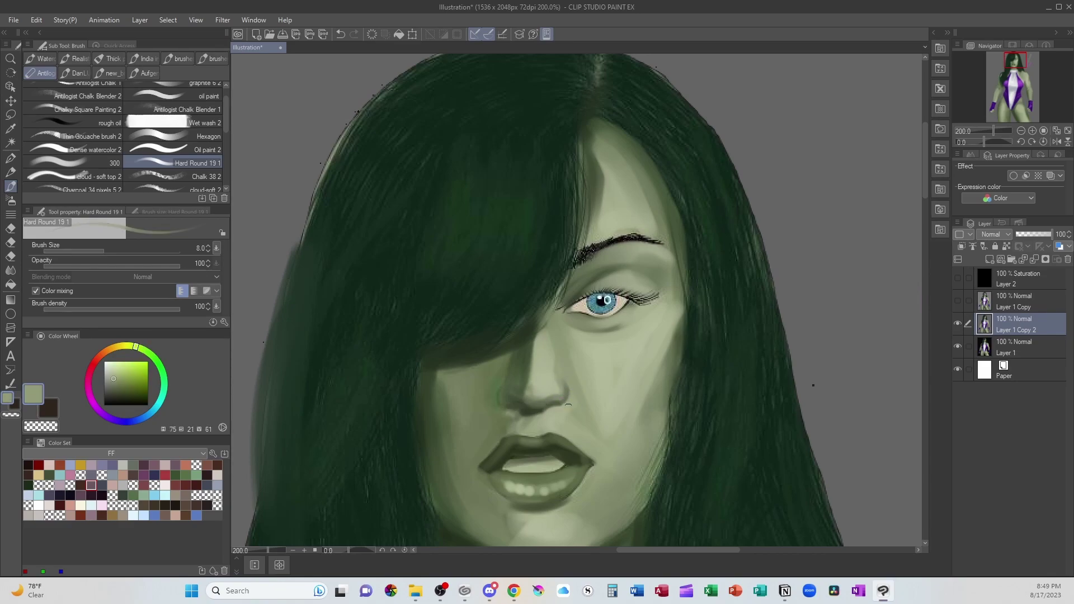
{"action": "scroll", "coordinate": [571, 506], "scroll_direction": "down", "scroll_amount": 1}
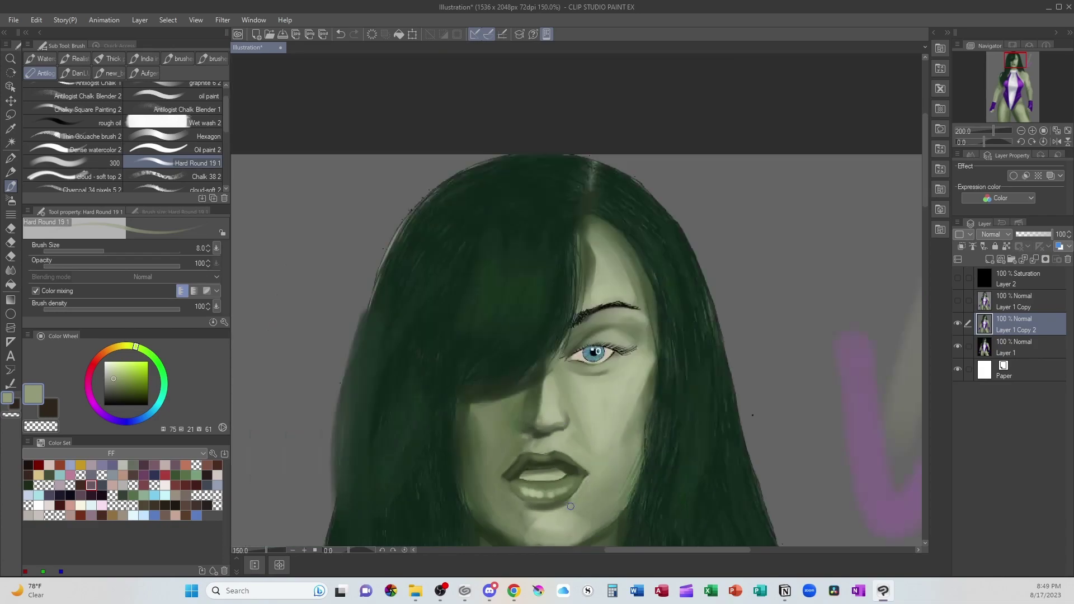
Paint pale green highlights (hue 72, saturation 12, value 87) on the cheekbone, nose tip, brow area, forehead and chin with brush size 20
{"action": "left_click_drag", "start_coordinate": [606, 434], "coordinate": [623, 278]}
{"action": "left_click", "coordinate": [633, 255], "text": "alt"}
{"action": "left_click", "coordinate": [112, 365]}
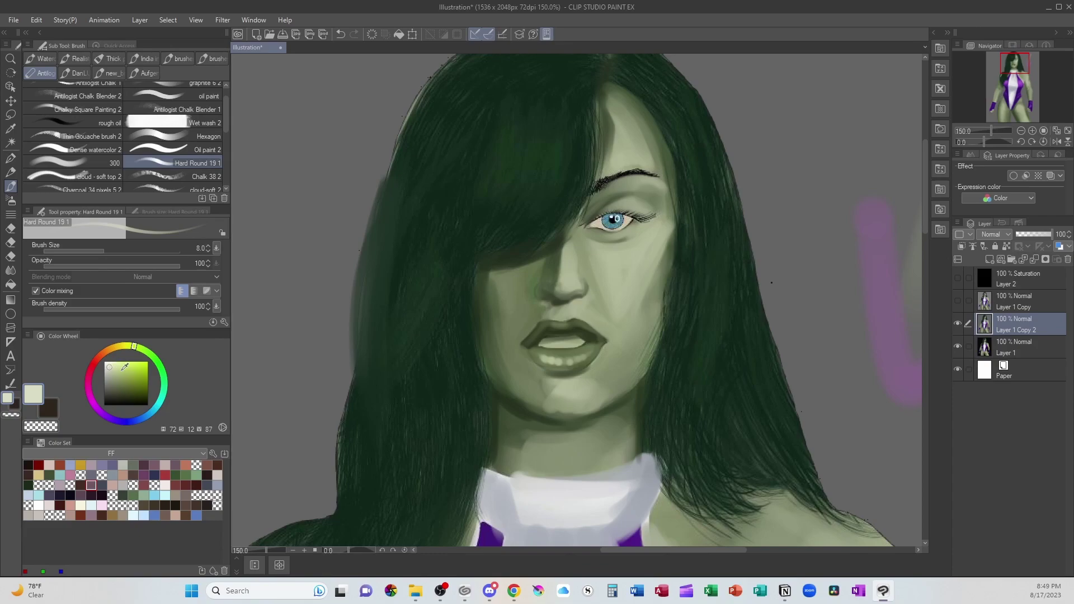
{"action": "key", "text": "bracketright"}
{"action": "key", "text": "bracketright"}
{"action": "key", "text": "bracketright"}
{"action": "key", "text": "bracketright"}
{"action": "key", "text": "bracketright"}
{"action": "left_click_drag", "start_coordinate": [658, 242], "coordinate": [639, 275]}
{"action": "mouse_move", "coordinate": [657, 243]}
{"action": "left_mouse_down"}
{"action": "mouse_move", "coordinate": [635, 294]}
{"action": "mouse_move", "coordinate": [659, 241]}
{"action": "mouse_move", "coordinate": [616, 251]}
{"action": "mouse_move", "coordinate": [661, 237]}
{"action": "left_mouse_up"}
{"action": "mouse_move", "coordinate": [578, 284]}
{"action": "left_mouse_down"}
{"action": "mouse_move", "coordinate": [563, 259]}
{"action": "mouse_move", "coordinate": [570, 282]}
{"action": "left_mouse_up"}
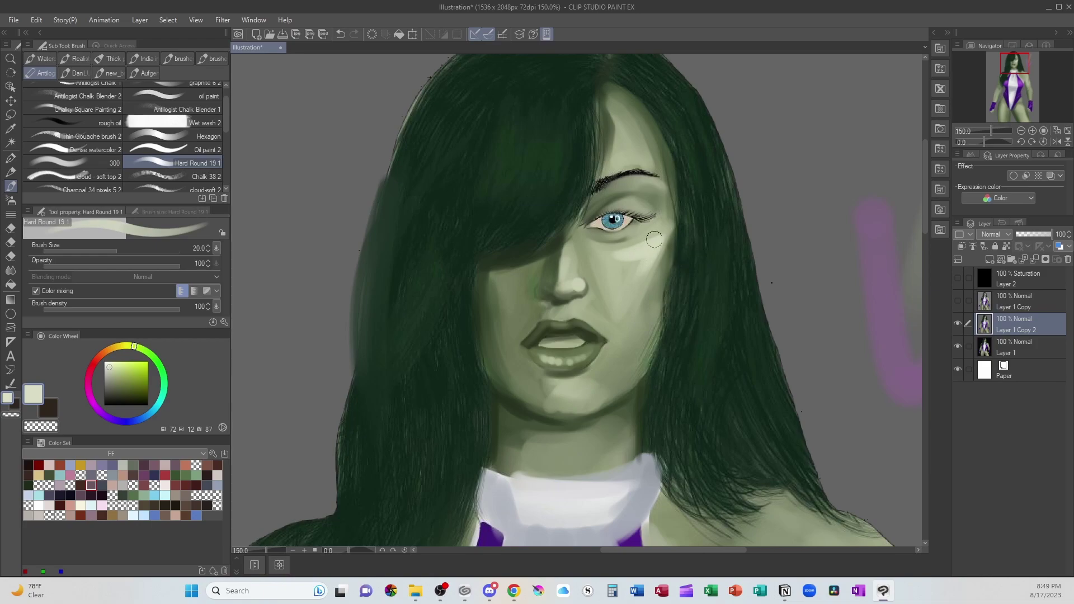
{"action": "mouse_move", "coordinate": [623, 205]}
{"action": "left_mouse_down"}
{"action": "mouse_move", "coordinate": [643, 213]}
{"action": "mouse_move", "coordinate": [631, 136]}
{"action": "mouse_move", "coordinate": [612, 163]}
{"action": "mouse_move", "coordinate": [644, 152]}
{"action": "left_mouse_up"}
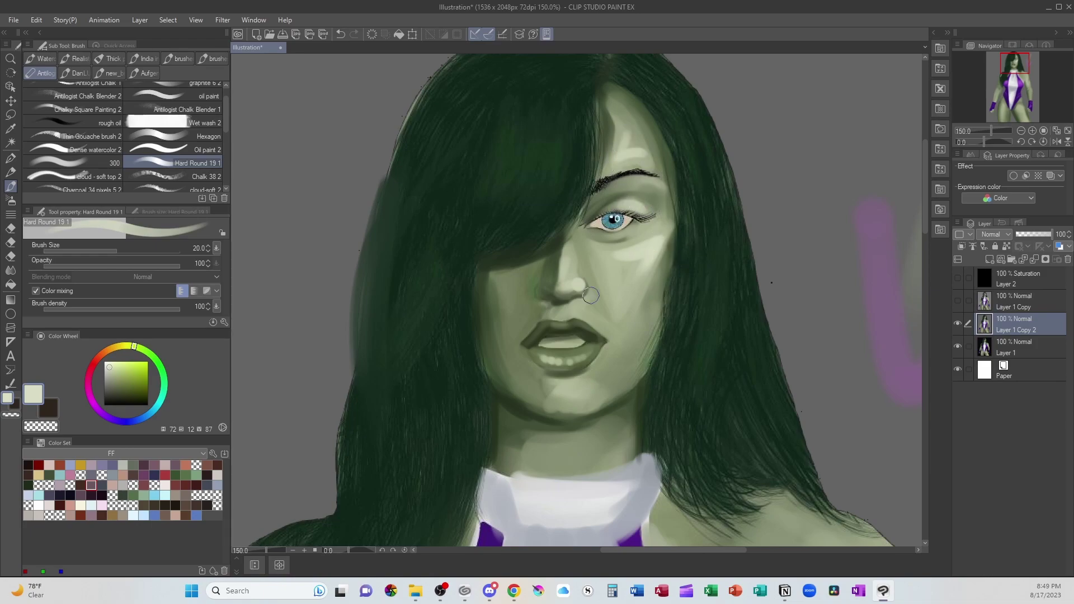
{"action": "left_click_drag", "start_coordinate": [572, 386], "coordinate": [587, 390]}
Soften the forehead and chin highlights using the 300 brush at size 30 with a sampled light green
{"action": "left_click", "coordinate": [109, 163]}
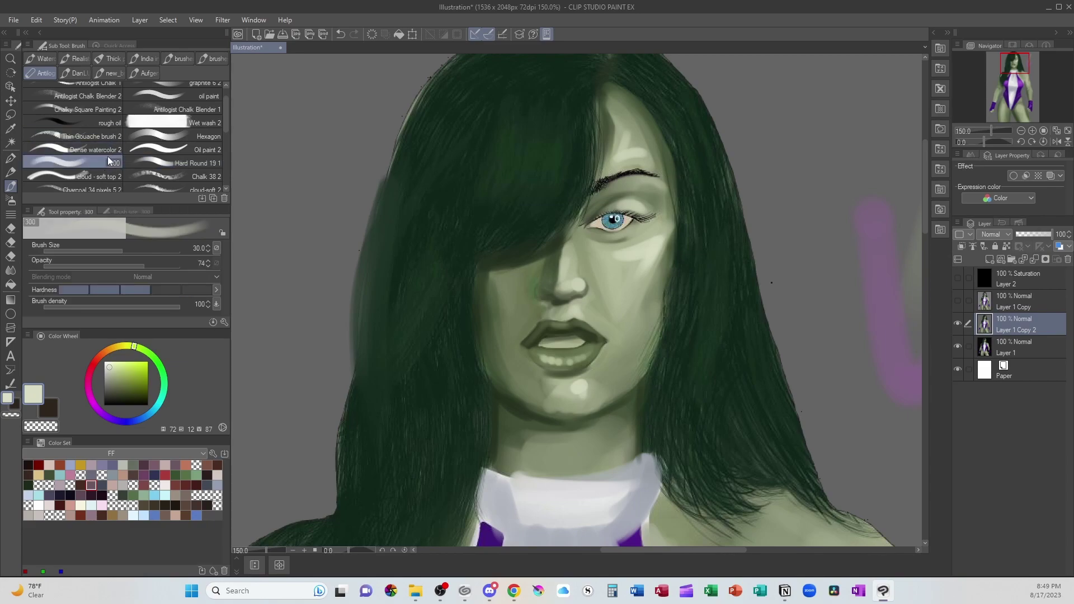
{"action": "left_click", "coordinate": [628, 151], "text": "alt"}
{"action": "left_click_drag", "start_coordinate": [627, 148], "coordinate": [623, 126]}
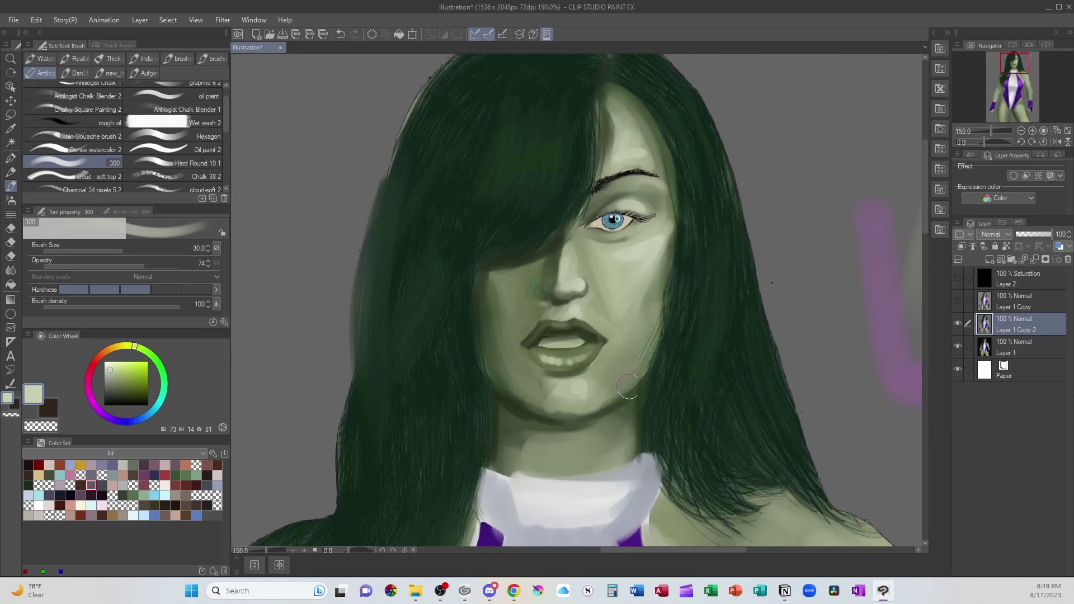
{"action": "left_click_drag", "start_coordinate": [583, 394], "coordinate": [568, 387]}
{"action": "scroll", "coordinate": [567, 433], "scroll_direction": "down", "scroll_amount": 3}
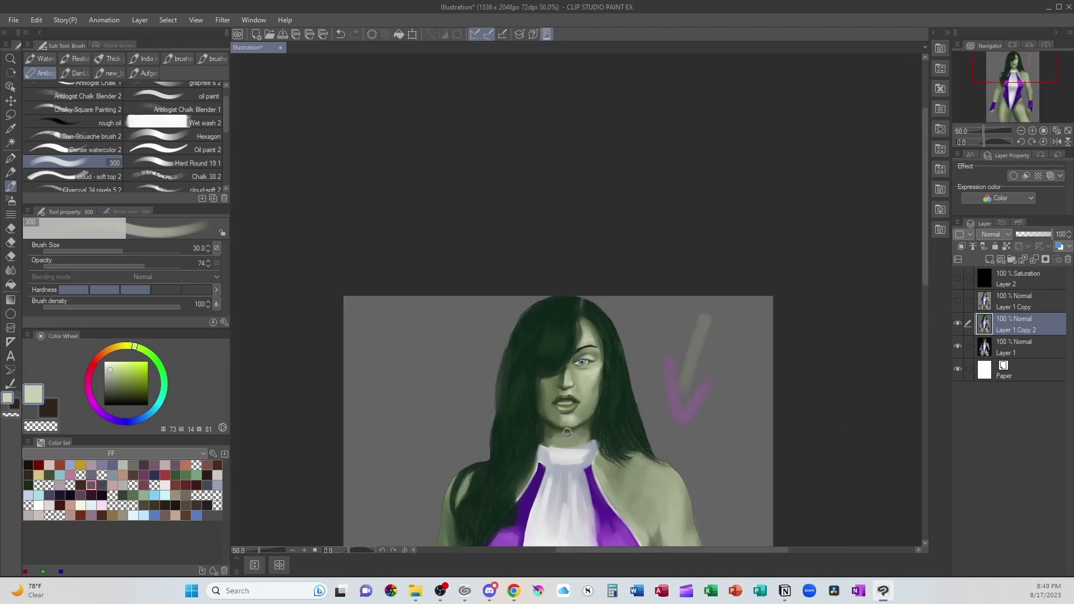
{"action": "scroll", "coordinate": [567, 433], "scroll_direction": "up", "scroll_amount": 3}
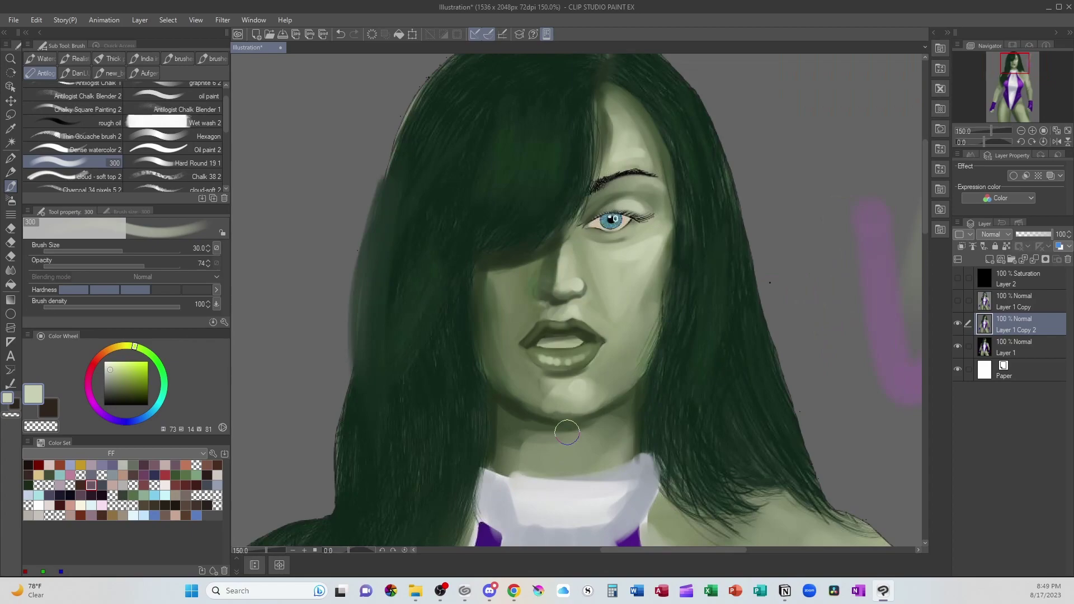
Darken the upper lash line and eyebrow with dark green sampled from the hair, using the Hard Round 19 1 brush at size 12
{"action": "left_click", "coordinate": [576, 261], "text": "alt"}
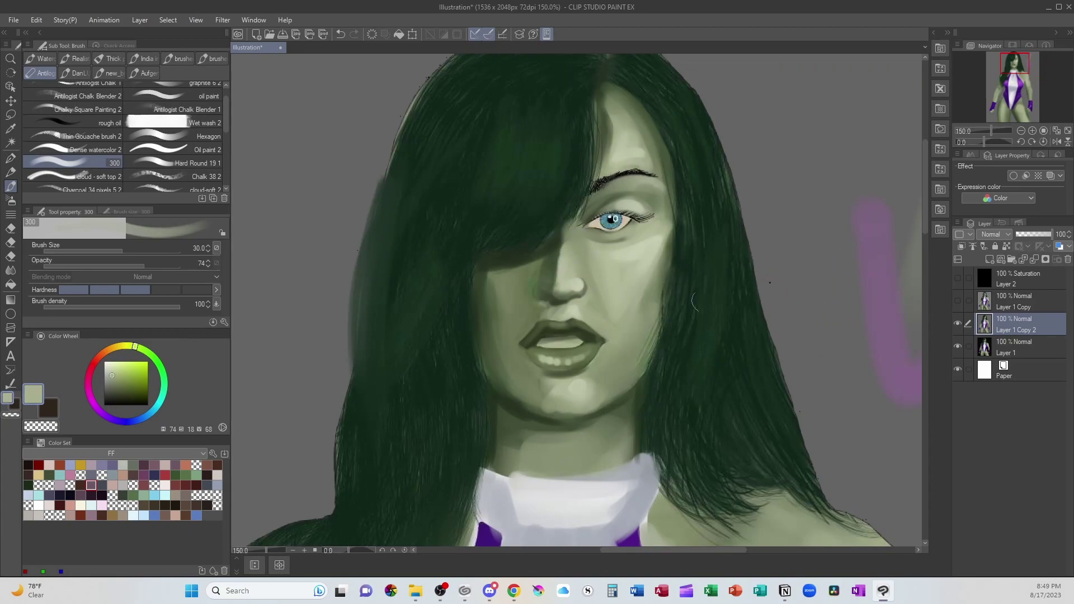
{"action": "left_click", "coordinate": [671, 395], "text": "alt"}
{"action": "key", "text": "bracketleft"}
{"action": "key", "text": "bracketleft"}
{"action": "left_click", "coordinate": [200, 162]}
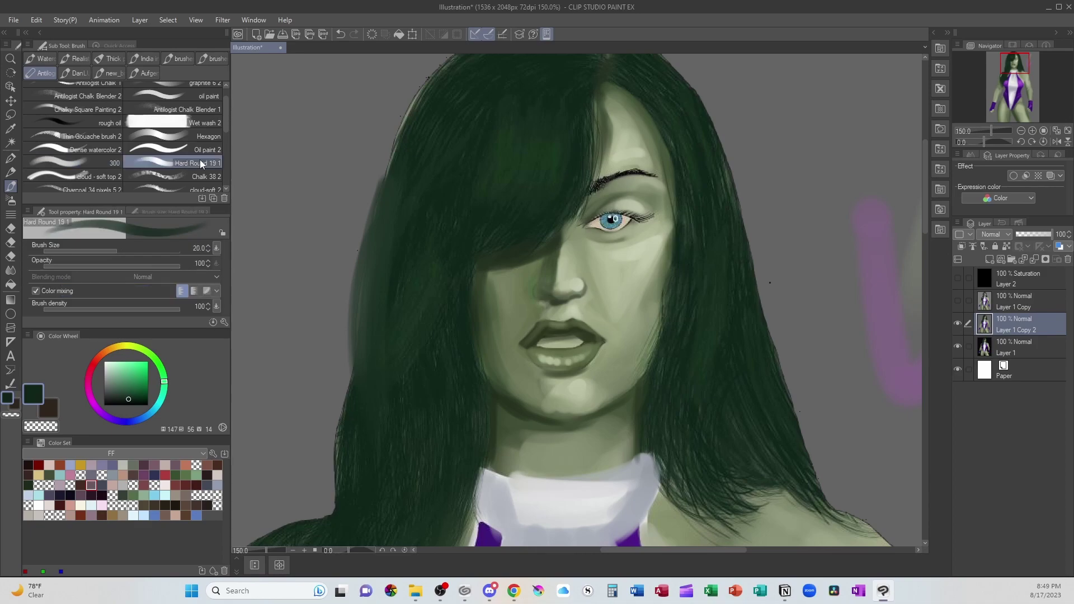
{"action": "key", "text": "bracketleft"}
{"action": "mouse_move", "coordinate": [592, 216]}
{"action": "left_mouse_down"}
{"action": "mouse_move", "coordinate": [645, 223]}
{"action": "mouse_move", "coordinate": [634, 215]}
{"action": "mouse_move", "coordinate": [650, 208]}
{"action": "mouse_move", "coordinate": [637, 211]}
{"action": "left_mouse_up"}
{"action": "scroll", "coordinate": [647, 291], "scroll_direction": "down", "scroll_amount": 2}
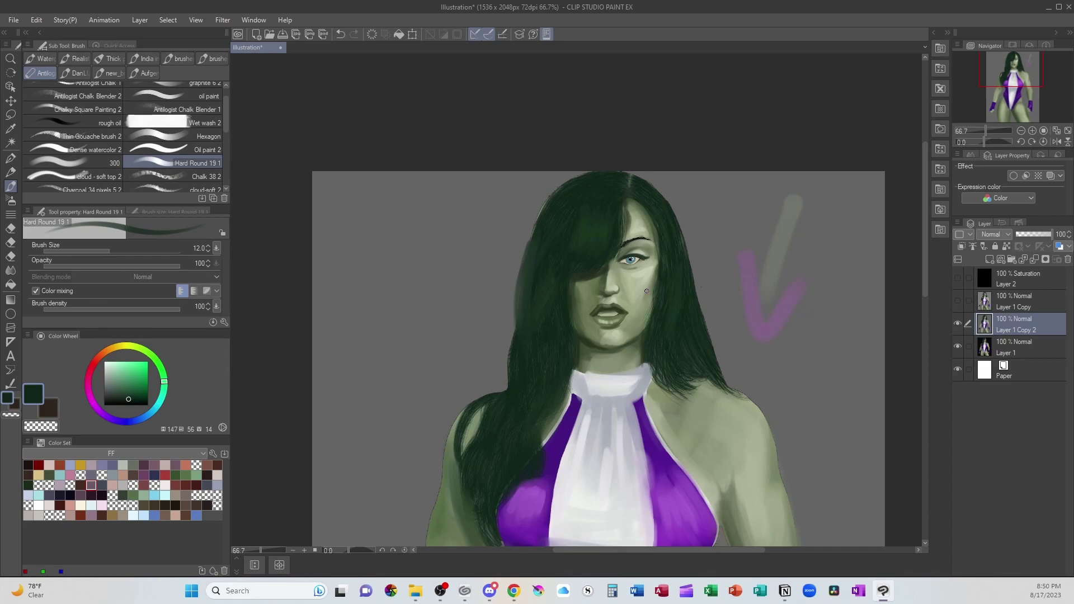
{"action": "scroll", "coordinate": [647, 291], "scroll_direction": "up", "scroll_amount": 2}
{"action": "mouse_move", "coordinate": [597, 190]}
{"action": "left_mouse_down"}
{"action": "mouse_move", "coordinate": [638, 169]}
{"action": "mouse_move", "coordinate": [624, 170]}
{"action": "mouse_move", "coordinate": [664, 178]}
{"action": "left_mouse_up"}
{"action": "scroll", "coordinate": [694, 211], "scroll_direction": "down", "scroll_amount": 2}
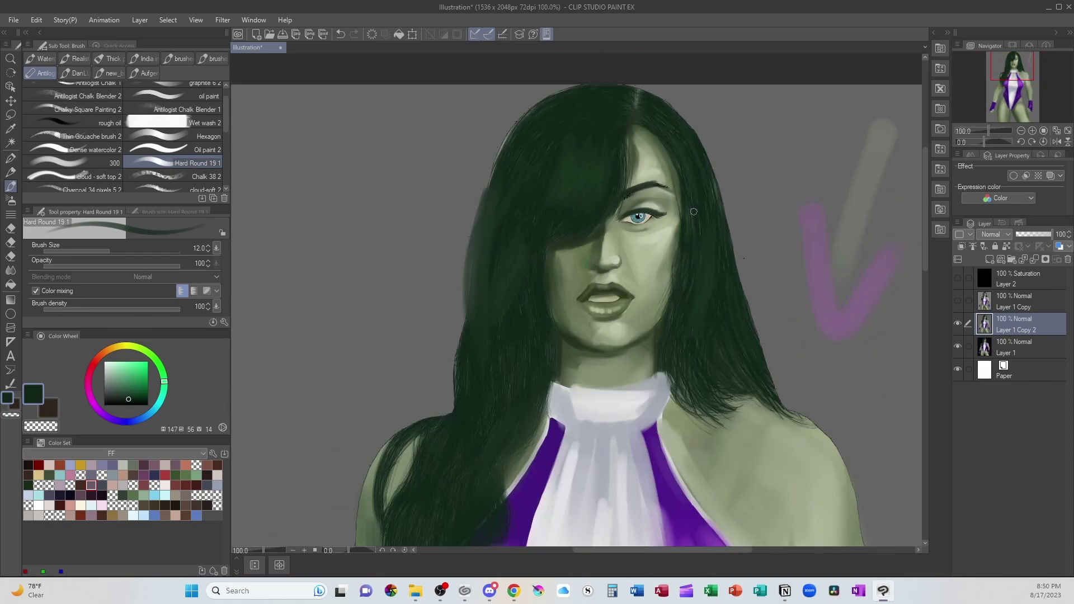
Paint pale green highlight strands (hue 86, saturation 14, value 78) across the fringe with brush size 20
{"action": "scroll", "coordinate": [694, 211], "scroll_direction": "up", "scroll_amount": 1}
{"action": "left_click", "coordinate": [664, 237], "text": "alt"}
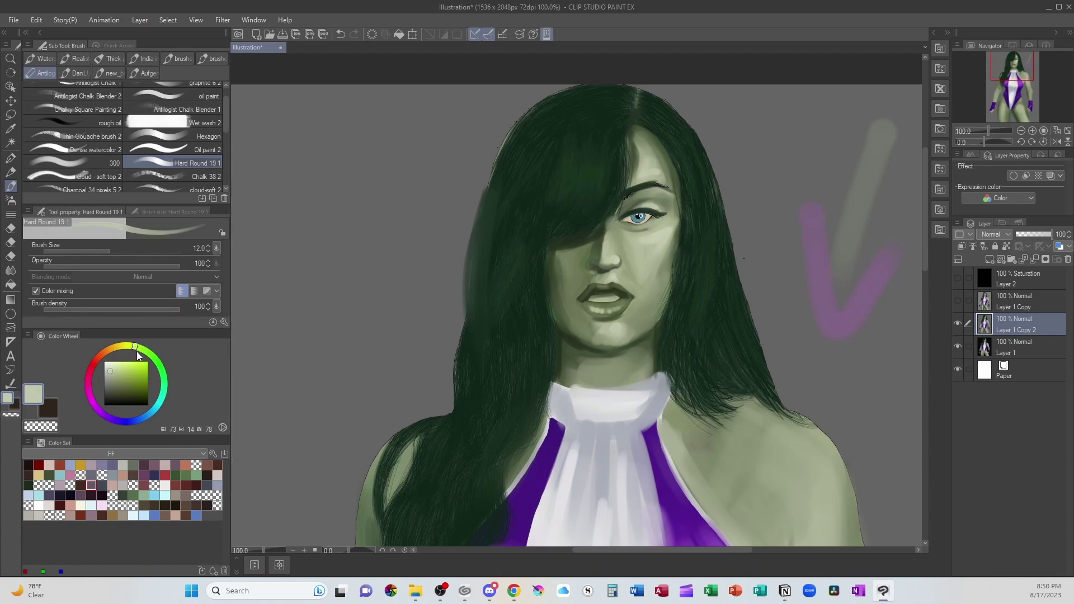
{"action": "left_click_drag", "start_coordinate": [571, 165], "coordinate": [573, 194]}
{"action": "left_click_drag", "start_coordinate": [595, 147], "coordinate": [584, 199]}
{"action": "key", "text": "bracketright"}
{"action": "key", "text": "bracketright"}
{"action": "key", "text": "bracketright"}
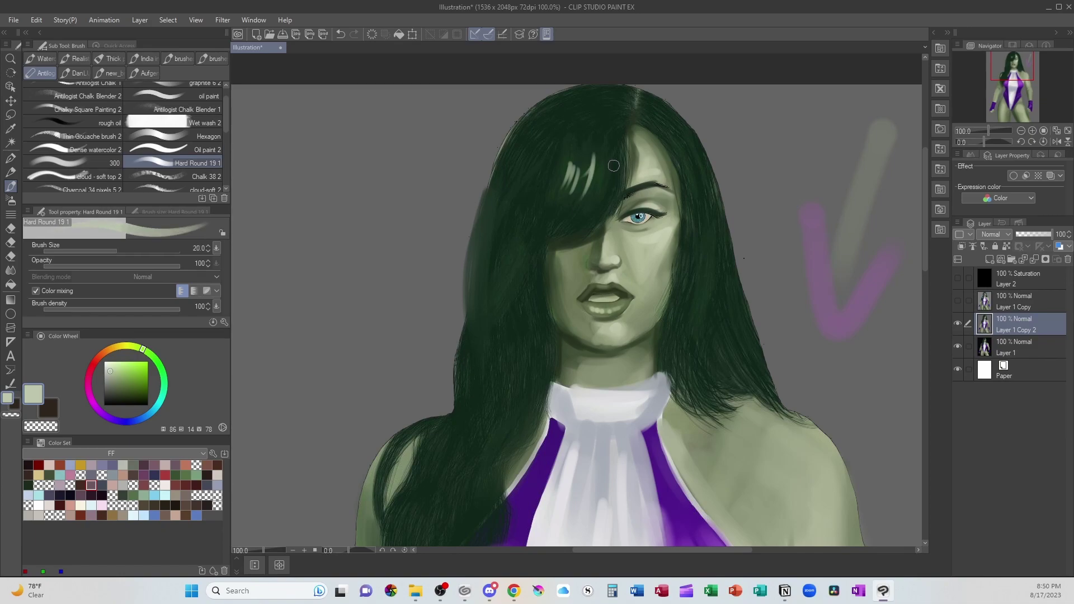
{"action": "left_click_drag", "start_coordinate": [562, 156], "coordinate": [540, 208]}
{"action": "mouse_move", "coordinate": [563, 159]}
{"action": "left_mouse_down"}
{"action": "mouse_move", "coordinate": [548, 203]}
{"action": "mouse_move", "coordinate": [566, 196]}
{"action": "left_mouse_up"}
{"action": "left_click_drag", "start_coordinate": [597, 143], "coordinate": [587, 198]}
{"action": "mouse_move", "coordinate": [606, 147]}
{"action": "left_mouse_down"}
{"action": "mouse_move", "coordinate": [595, 207]}
{"action": "mouse_move", "coordinate": [606, 221]}
{"action": "left_mouse_up"}
Extend the pale green highlight strands down the long hair on the fringe side, from the temple to the shoulder
{"action": "left_click_drag", "start_coordinate": [557, 155], "coordinate": [492, 244]}
{"action": "left_click_drag", "start_coordinate": [549, 160], "coordinate": [468, 292]}
{"action": "mouse_move", "coordinate": [534, 264]}
{"action": "left_mouse_down"}
{"action": "mouse_move", "coordinate": [477, 389]}
{"action": "mouse_move", "coordinate": [476, 447]}
{"action": "left_mouse_up"}
{"action": "left_click_drag", "start_coordinate": [542, 350], "coordinate": [506, 428]}
{"action": "left_click_drag", "start_coordinate": [541, 390], "coordinate": [507, 452]}
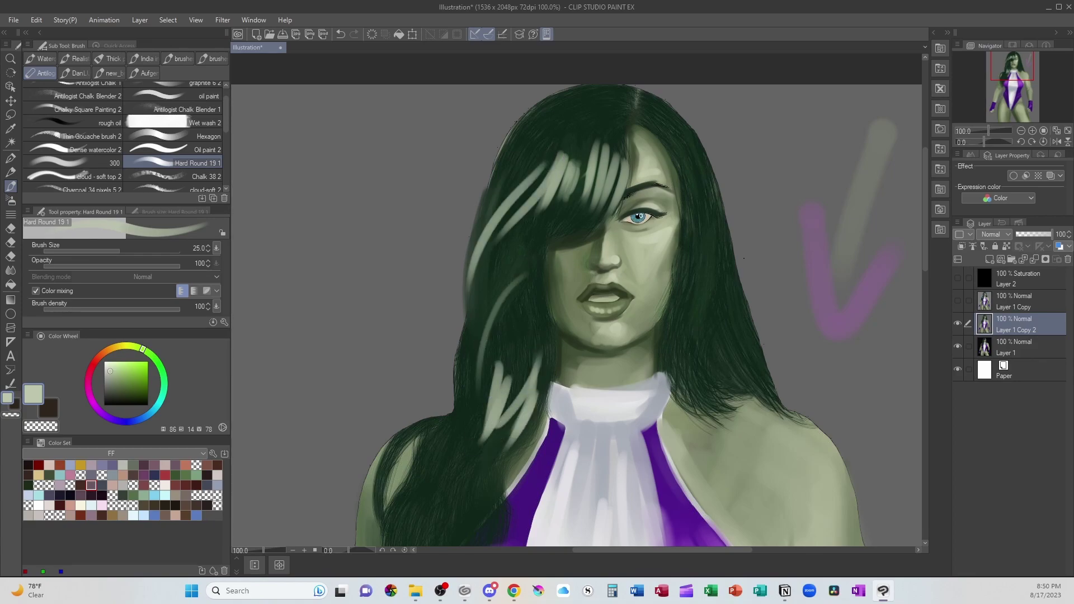
Add pale green highlight strands to the hair beside the visible cheek and to the lock over the chest, using brush size 25
{"action": "mouse_move", "coordinate": [700, 259]}
{"action": "left_mouse_down"}
{"action": "mouse_move", "coordinate": [697, 389]}
{"action": "mouse_move", "coordinate": [722, 394]}
{"action": "left_mouse_up"}
{"action": "mouse_move", "coordinate": [699, 291]}
{"action": "left_mouse_down"}
{"action": "mouse_move", "coordinate": [689, 346]}
{"action": "mouse_move", "coordinate": [742, 358]}
{"action": "mouse_move", "coordinate": [737, 341]}
{"action": "left_mouse_up"}
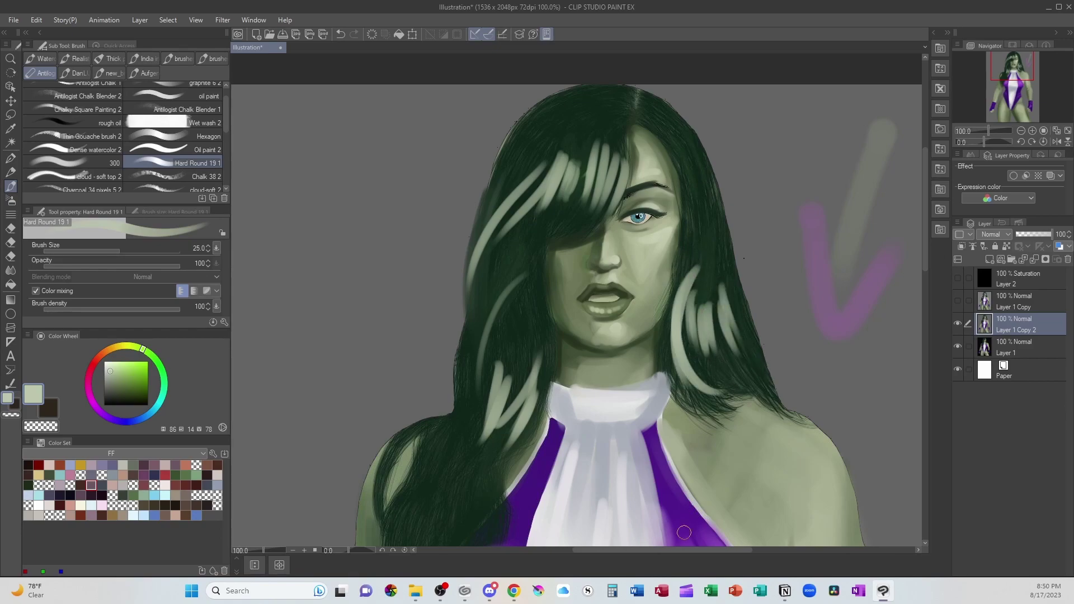
{"action": "scroll", "coordinate": [684, 533], "scroll_direction": "down", "scroll_amount": 1}
{"action": "left_click_drag", "start_coordinate": [924, 226], "coordinate": [924, 260]}
{"action": "mouse_move", "coordinate": [527, 303]}
{"action": "left_mouse_down"}
{"action": "mouse_move", "coordinate": [500, 353]}
{"action": "mouse_move", "coordinate": [504, 384]}
{"action": "left_mouse_up"}
{"action": "left_click_drag", "start_coordinate": [531, 342], "coordinate": [513, 395]}
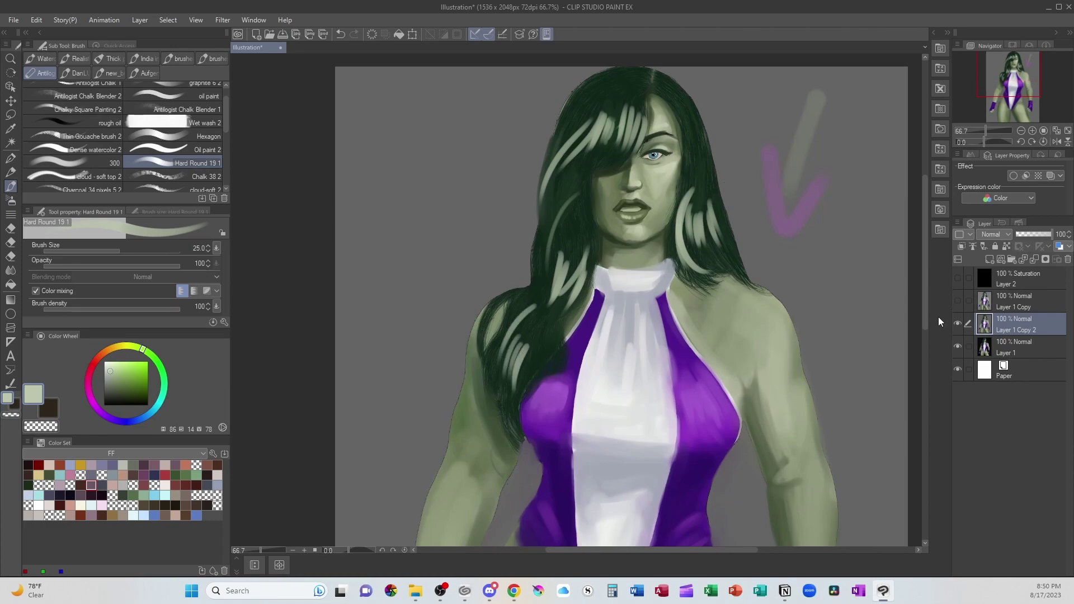
{"action": "left_click_drag", "start_coordinate": [926, 323], "coordinate": [926, 303]}
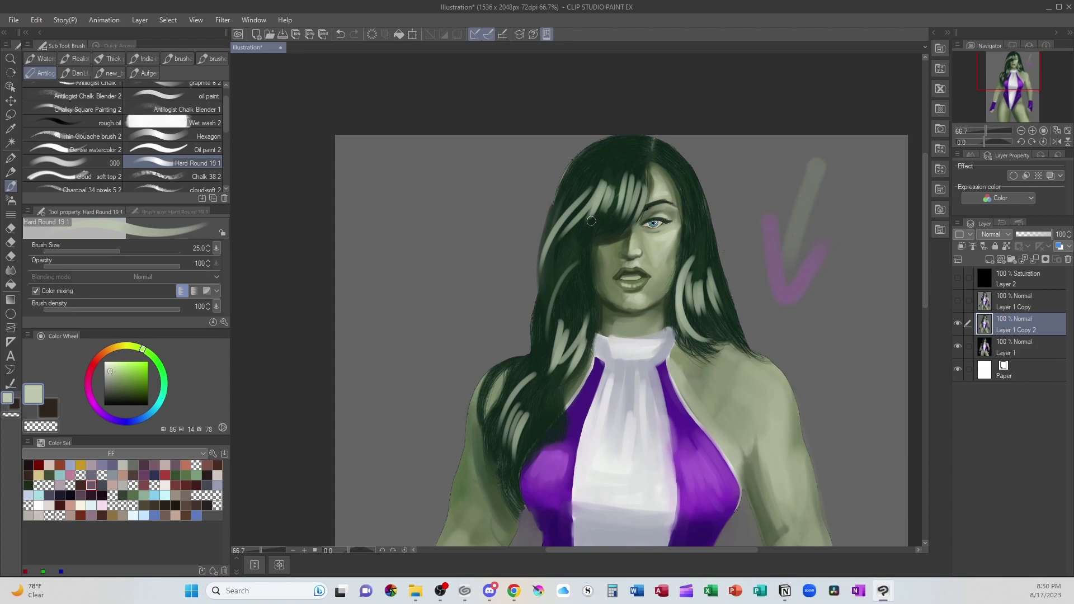
Paint mid green strands (hue 126, saturation about 28, value 46) over the fringe and crown to blend the pale highlights
{"action": "left_click", "coordinate": [563, 234], "text": "alt"}
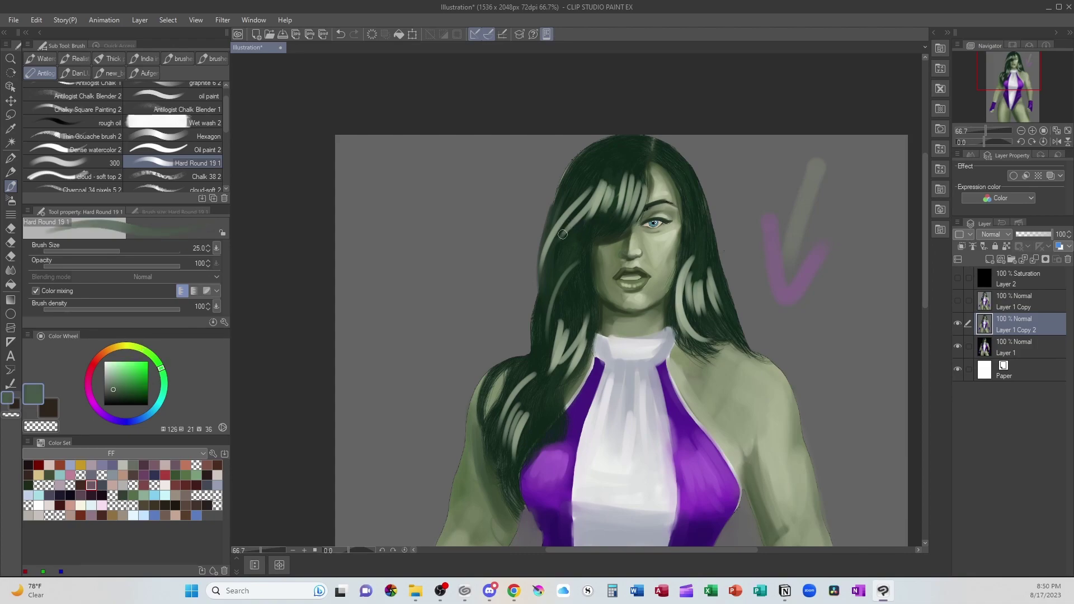
{"action": "left_click", "coordinate": [119, 382]}
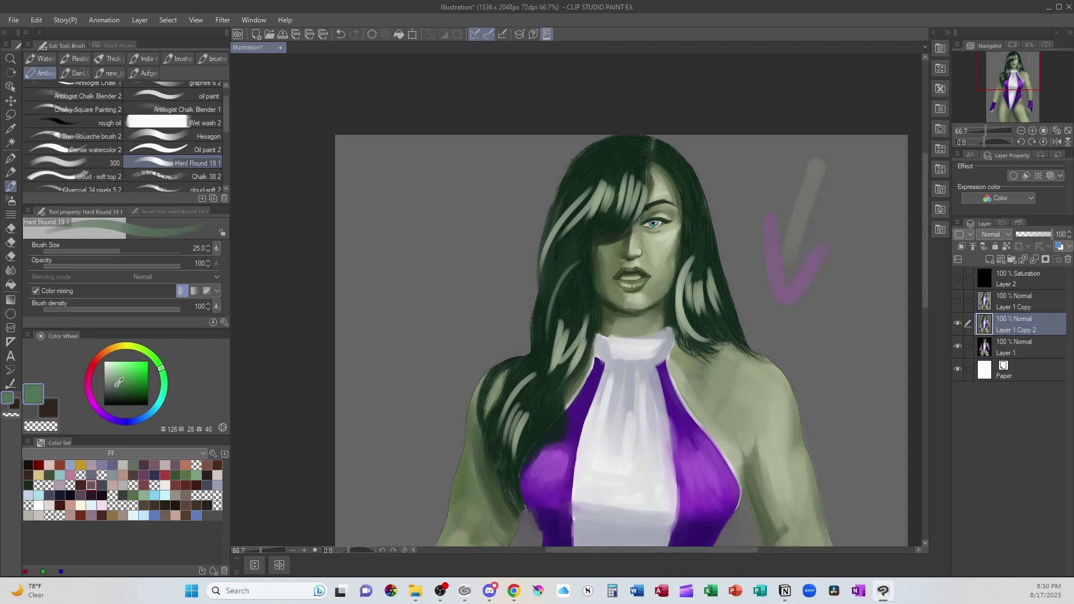
{"action": "left_click_drag", "start_coordinate": [564, 226], "coordinate": [542, 279]}
{"action": "left_click_drag", "start_coordinate": [597, 210], "coordinate": [540, 252]}
{"action": "left_click_drag", "start_coordinate": [592, 190], "coordinate": [564, 224]}
{"action": "left_click_drag", "start_coordinate": [585, 181], "coordinate": [536, 269]}
{"action": "mouse_move", "coordinate": [559, 195]}
{"action": "left_mouse_down"}
{"action": "mouse_move", "coordinate": [538, 243]}
{"action": "mouse_move", "coordinate": [608, 162]}
{"action": "mouse_move", "coordinate": [601, 212]}
{"action": "mouse_move", "coordinate": [616, 221]}
{"action": "mouse_move", "coordinate": [638, 202]}
{"action": "left_mouse_up"}
{"action": "mouse_move", "coordinate": [642, 150]}
{"action": "left_mouse_down"}
{"action": "mouse_move", "coordinate": [640, 199]}
{"action": "mouse_move", "coordinate": [644, 169]}
{"action": "mouse_move", "coordinate": [630, 150]}
{"action": "mouse_move", "coordinate": [617, 194]}
{"action": "mouse_move", "coordinate": [635, 144]}
{"action": "mouse_move", "coordinate": [584, 242]}
{"action": "mouse_move", "coordinate": [611, 184]}
{"action": "left_mouse_up"}
{"action": "left_click_drag", "start_coordinate": [580, 254], "coordinate": [538, 344]}
{"action": "mouse_move", "coordinate": [563, 283]}
{"action": "left_mouse_down"}
{"action": "mouse_move", "coordinate": [544, 345]}
{"action": "mouse_move", "coordinate": [554, 286]}
{"action": "left_mouse_up"}
{"action": "key", "text": "ctrl+z"}
{"action": "key", "text": "ctrl+z"}
{"action": "key", "text": "ctrl+z"}
Blend the highlights of the long lock falling over the shoulder and chest with mid green strands
{"action": "left_click_drag", "start_coordinate": [536, 342], "coordinate": [551, 281]}
{"action": "mouse_move", "coordinate": [541, 383]}
{"action": "left_mouse_down"}
{"action": "mouse_move", "coordinate": [556, 343]}
{"action": "mouse_move", "coordinate": [583, 346]}
{"action": "mouse_move", "coordinate": [591, 327]}
{"action": "mouse_move", "coordinate": [506, 423]}
{"action": "mouse_move", "coordinate": [503, 447]}
{"action": "mouse_move", "coordinate": [520, 428]}
{"action": "left_mouse_up"}
{"action": "mouse_move", "coordinate": [512, 478]}
{"action": "left_mouse_down"}
{"action": "mouse_move", "coordinate": [549, 405]}
{"action": "mouse_move", "coordinate": [535, 425]}
{"action": "mouse_move", "coordinate": [542, 392]}
{"action": "mouse_move", "coordinate": [510, 430]}
{"action": "left_mouse_up"}
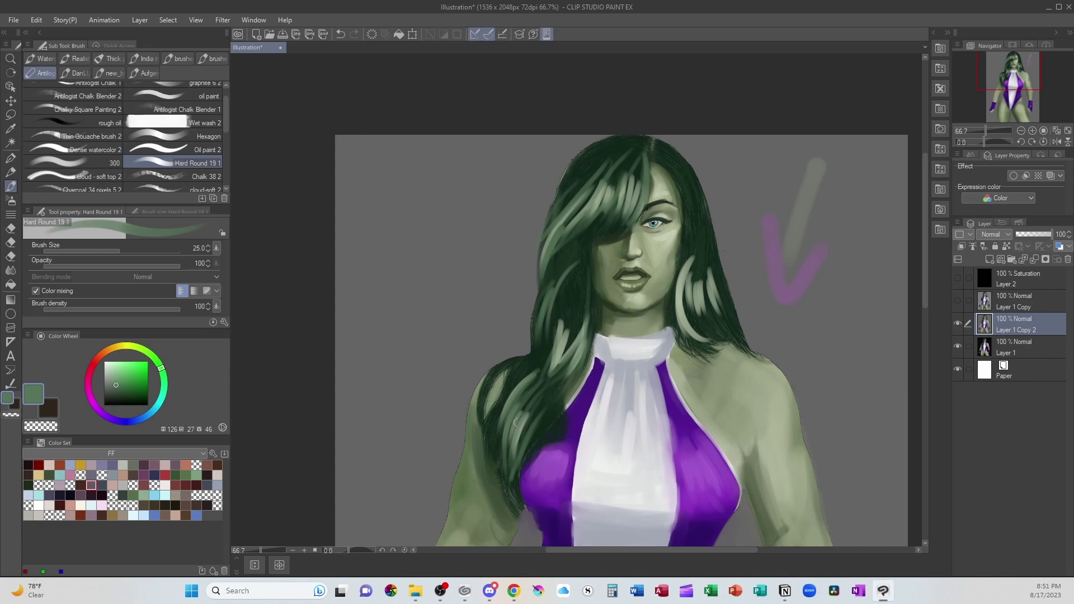
{"action": "mouse_move", "coordinate": [523, 358]}
{"action": "left_mouse_down"}
{"action": "mouse_move", "coordinate": [493, 376]}
{"action": "mouse_move", "coordinate": [496, 466]}
{"action": "left_mouse_up"}
Blend the highlights in the hair beside the visible cheek and neck with mid green strands
{"action": "left_click_drag", "start_coordinate": [693, 226], "coordinate": [693, 313]}
{"action": "mouse_move", "coordinate": [694, 260]}
{"action": "left_mouse_down"}
{"action": "mouse_move", "coordinate": [717, 295]}
{"action": "mouse_move", "coordinate": [703, 349]}
{"action": "left_mouse_up"}
{"action": "mouse_move", "coordinate": [677, 280]}
{"action": "left_mouse_down"}
{"action": "mouse_move", "coordinate": [727, 332]}
{"action": "mouse_move", "coordinate": [703, 350]}
{"action": "mouse_move", "coordinate": [737, 358]}
{"action": "left_mouse_up"}
{"action": "left_click_drag", "start_coordinate": [687, 305], "coordinate": [722, 344]}
{"action": "left_click_drag", "start_coordinate": [690, 270], "coordinate": [690, 328]}
{"action": "left_click_drag", "start_coordinate": [702, 291], "coordinate": [727, 330]}
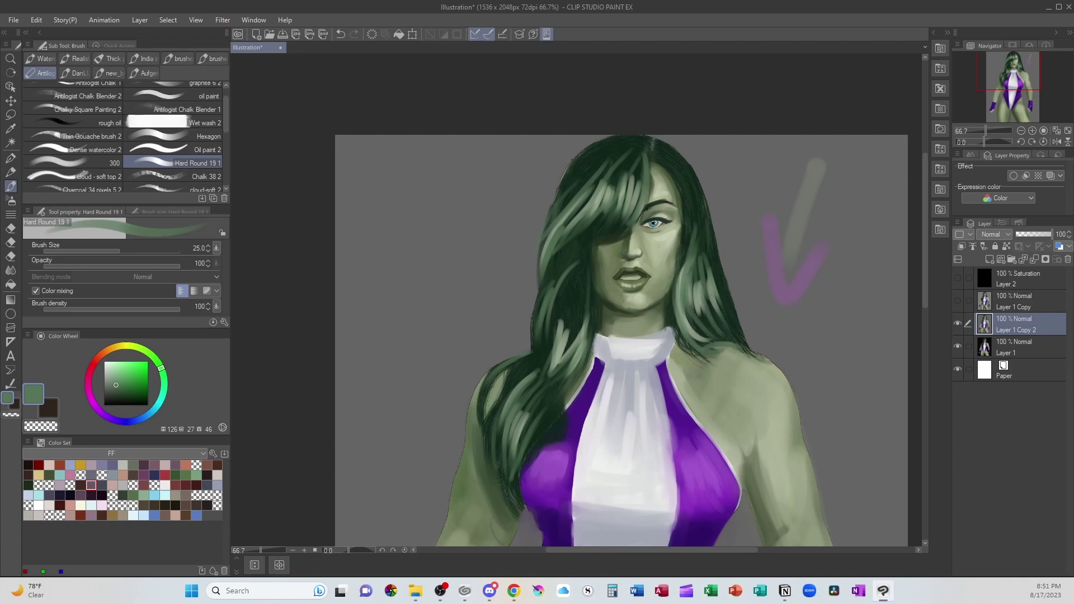
Paint dark green shadow strands (hue 147, saturation 59, value 15) between the highlights of the locks beside the face and over the chest
{"action": "left_click", "coordinate": [567, 294], "text": "alt"}
{"action": "left_click_drag", "start_coordinate": [585, 248], "coordinate": [590, 335]}
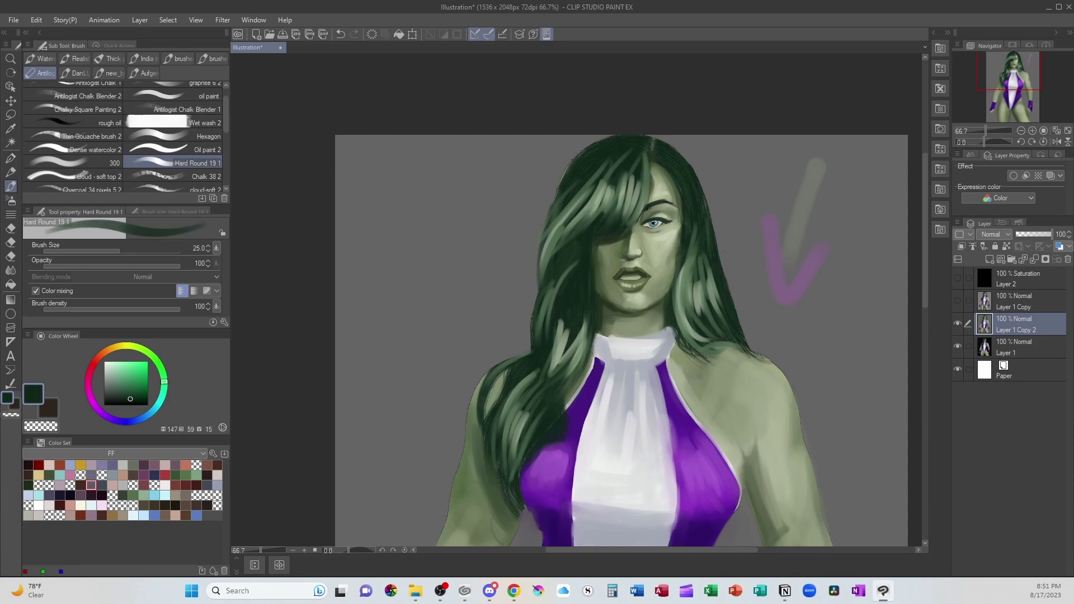
{"action": "mouse_move", "coordinate": [526, 415]}
{"action": "left_mouse_down"}
{"action": "mouse_move", "coordinate": [563, 392]}
{"action": "mouse_move", "coordinate": [535, 440]}
{"action": "mouse_move", "coordinate": [560, 413]}
{"action": "mouse_move", "coordinate": [567, 434]}
{"action": "mouse_move", "coordinate": [538, 456]}
{"action": "mouse_move", "coordinate": [515, 502]}
{"action": "left_mouse_up"}
{"action": "mouse_move", "coordinate": [496, 437]}
{"action": "left_mouse_down"}
{"action": "mouse_move", "coordinate": [498, 479]}
{"action": "mouse_move", "coordinate": [519, 476]}
{"action": "left_mouse_up"}
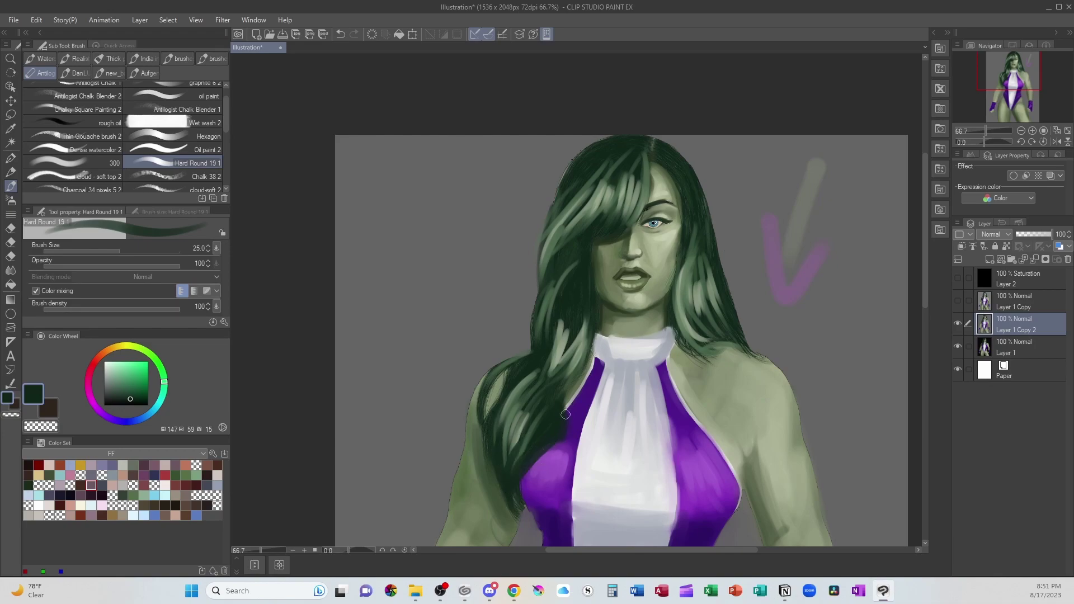
{"action": "mouse_move", "coordinate": [671, 302]}
{"action": "left_mouse_down"}
{"action": "mouse_move", "coordinate": [721, 355]}
{"action": "mouse_move", "coordinate": [738, 343]}
{"action": "left_mouse_up"}
{"action": "left_click_drag", "start_coordinate": [588, 223], "coordinate": [563, 292]}
Deepen the hair beside the visible eye and cheek and along the crown with the same dark green
{"action": "left_click_drag", "start_coordinate": [687, 241], "coordinate": [679, 326]}
{"action": "mouse_move", "coordinate": [695, 222]}
{"action": "left_mouse_down"}
{"action": "mouse_move", "coordinate": [692, 272]}
{"action": "mouse_move", "coordinate": [717, 290]}
{"action": "left_mouse_up"}
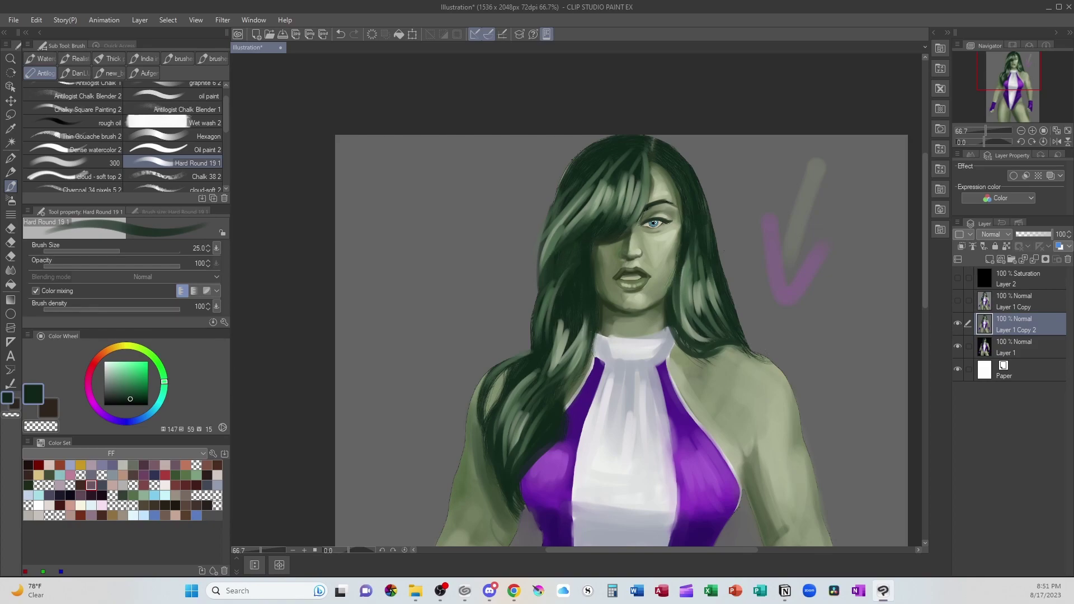
{"action": "left_click_drag", "start_coordinate": [709, 229], "coordinate": [697, 202]}
{"action": "mouse_move", "coordinate": [633, 145]}
{"action": "left_mouse_down"}
{"action": "mouse_move", "coordinate": [628, 204]}
{"action": "mouse_move", "coordinate": [583, 189]}
{"action": "left_mouse_up"}
{"action": "mouse_move", "coordinate": [598, 143]}
{"action": "left_mouse_down"}
{"action": "mouse_move", "coordinate": [582, 151]}
{"action": "mouse_move", "coordinate": [546, 237]}
{"action": "left_mouse_up"}
Blend the locks on both sides of the neck with mid and dark greens sampled from the hair
{"action": "left_click", "coordinate": [551, 307], "text": "alt"}
{"action": "mouse_move", "coordinate": [553, 297]}
{"action": "left_mouse_down"}
{"action": "mouse_move", "coordinate": [546, 366]}
{"action": "mouse_move", "coordinate": [556, 367]}
{"action": "left_mouse_up"}
{"action": "left_click_drag", "start_coordinate": [582, 328], "coordinate": [560, 365]}
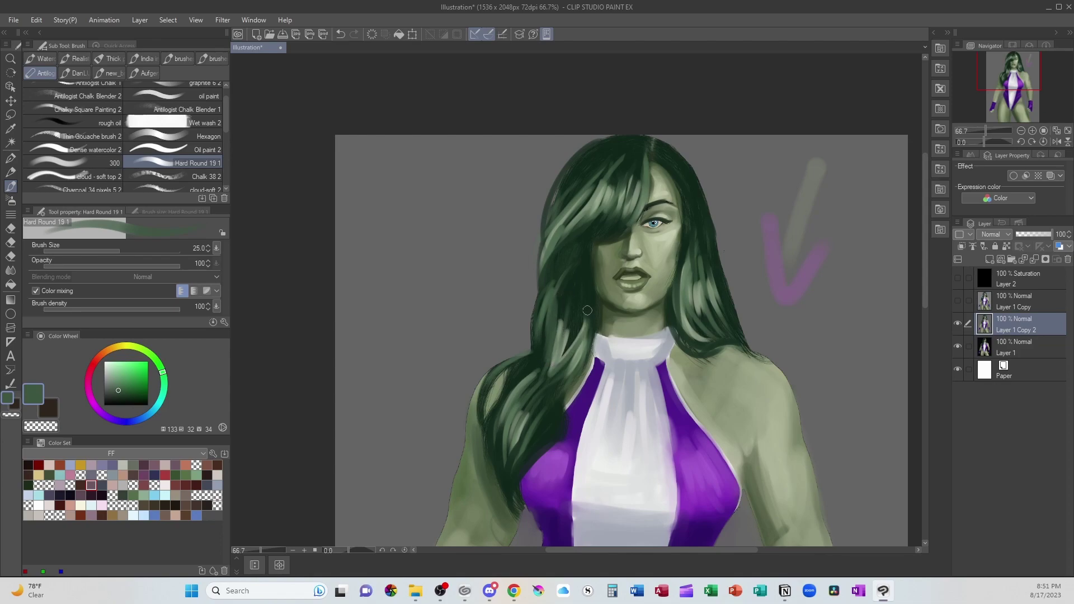
{"action": "left_click", "coordinate": [558, 351], "text": "alt"}
{"action": "mouse_move", "coordinate": [568, 314]}
{"action": "left_mouse_down"}
{"action": "mouse_move", "coordinate": [554, 367]}
{"action": "mouse_move", "coordinate": [576, 342]}
{"action": "left_mouse_up"}
{"action": "mouse_move", "coordinate": [687, 322]}
{"action": "left_mouse_down"}
{"action": "mouse_move", "coordinate": [680, 286]}
{"action": "mouse_move", "coordinate": [703, 244]}
{"action": "left_mouse_up"}
{"action": "left_click", "coordinate": [696, 350], "text": "alt"}
{"action": "mouse_move", "coordinate": [679, 318]}
{"action": "left_mouse_down"}
{"action": "mouse_move", "coordinate": [705, 340]}
{"action": "mouse_move", "coordinate": [725, 332]}
{"action": "left_mouse_up"}
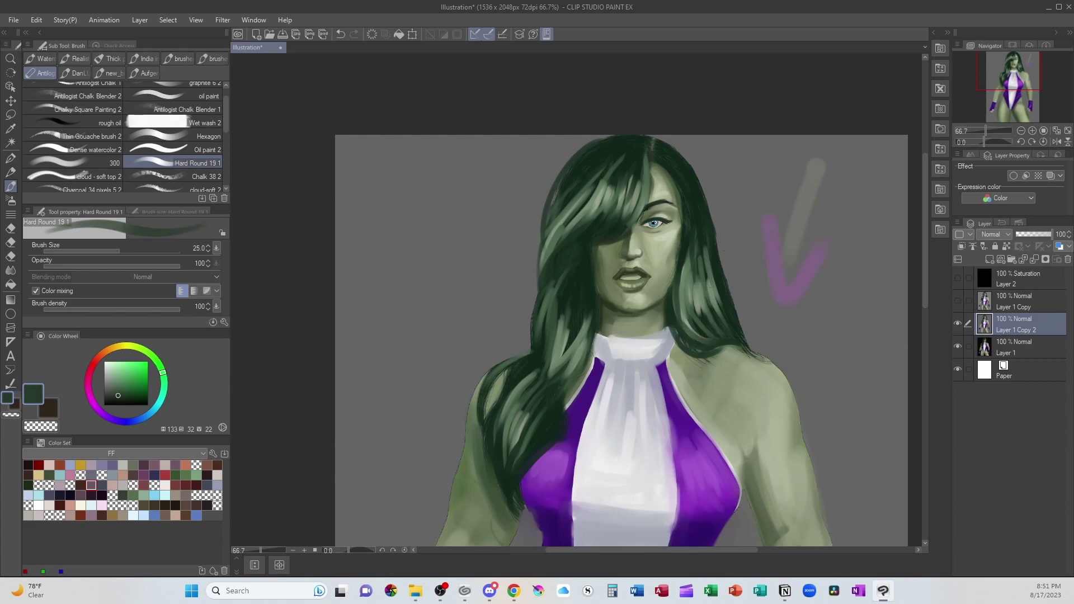
Add light green strands to the fringe and dark green strands to the shoulder lock with colors sampled from the hair
{"action": "left_click", "coordinate": [636, 191], "text": "alt"}
{"action": "mouse_move", "coordinate": [627, 201]}
{"action": "left_mouse_down"}
{"action": "mouse_move", "coordinate": [631, 186]}
{"action": "mouse_move", "coordinate": [611, 184]}
{"action": "left_mouse_up"}
{"action": "left_click_drag", "start_coordinate": [552, 243], "coordinate": [591, 200]}
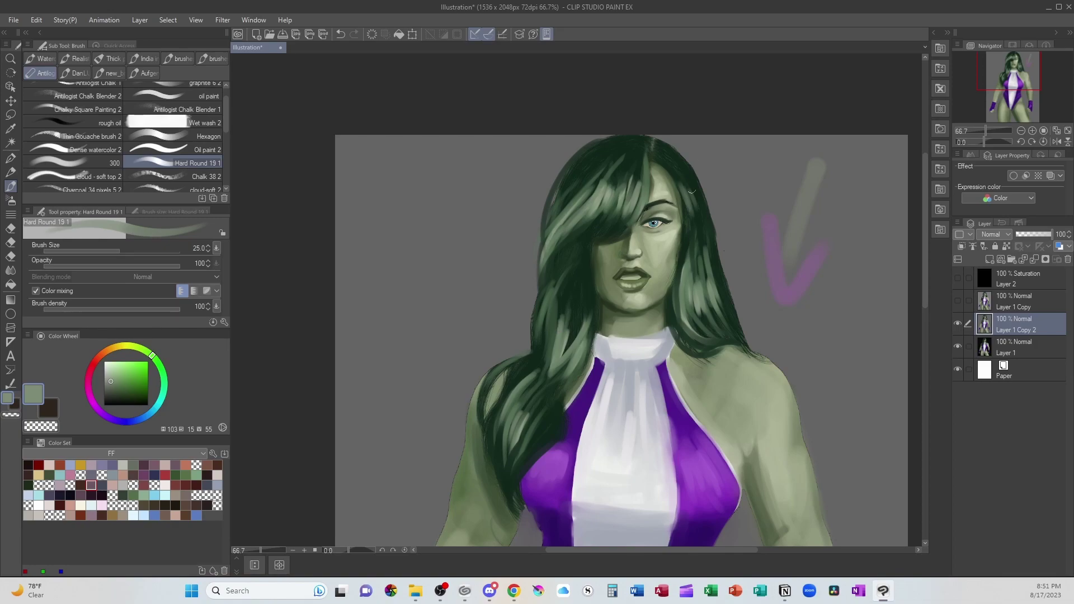
{"action": "left_click", "coordinate": [510, 389], "text": "alt"}
{"action": "mouse_move", "coordinate": [499, 397]}
{"action": "left_mouse_down"}
{"action": "mouse_move", "coordinate": [494, 480]}
{"action": "mouse_move", "coordinate": [496, 445]}
{"action": "left_mouse_up"}
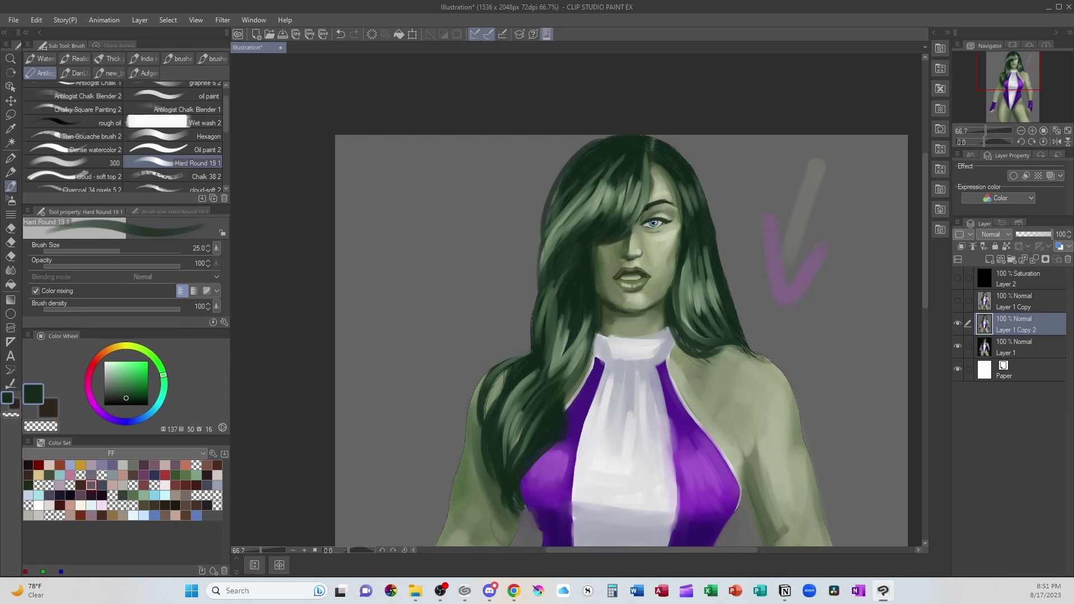
Shade the edges of the white collar and upper chest panel with sampled blue-grey (hue 216, saturation 16, value 50)
{"action": "scroll", "coordinate": [579, 529], "scroll_direction": "down", "scroll_amount": 1}
{"action": "scroll", "coordinate": [579, 528], "scroll_direction": "down", "scroll_amount": 1}
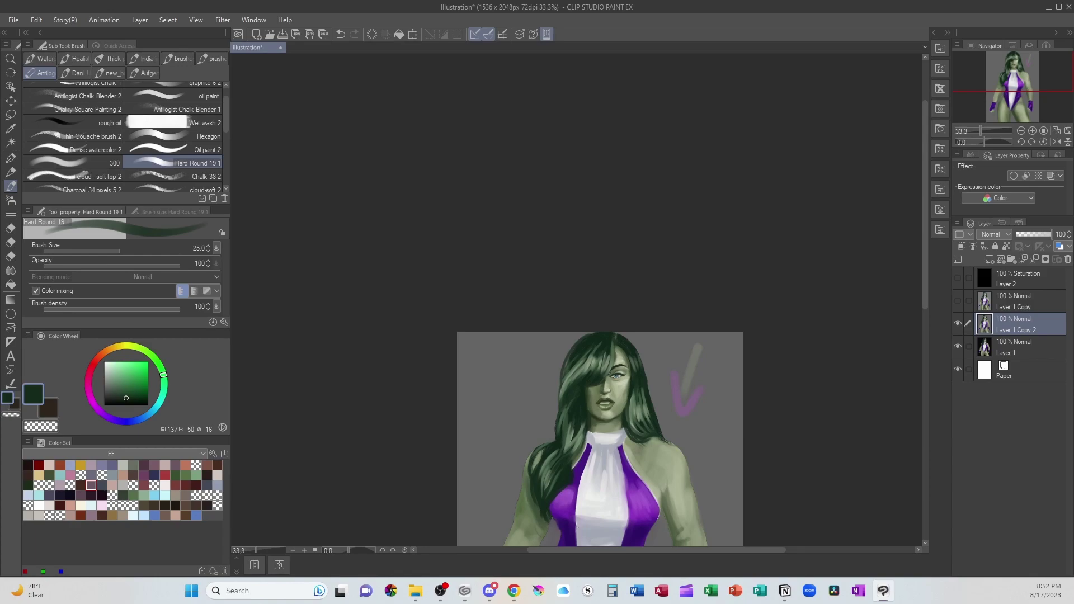
{"action": "left_click_drag", "start_coordinate": [925, 265], "coordinate": [931, 333]}
{"action": "left_click", "coordinate": [588, 248], "text": "alt"}
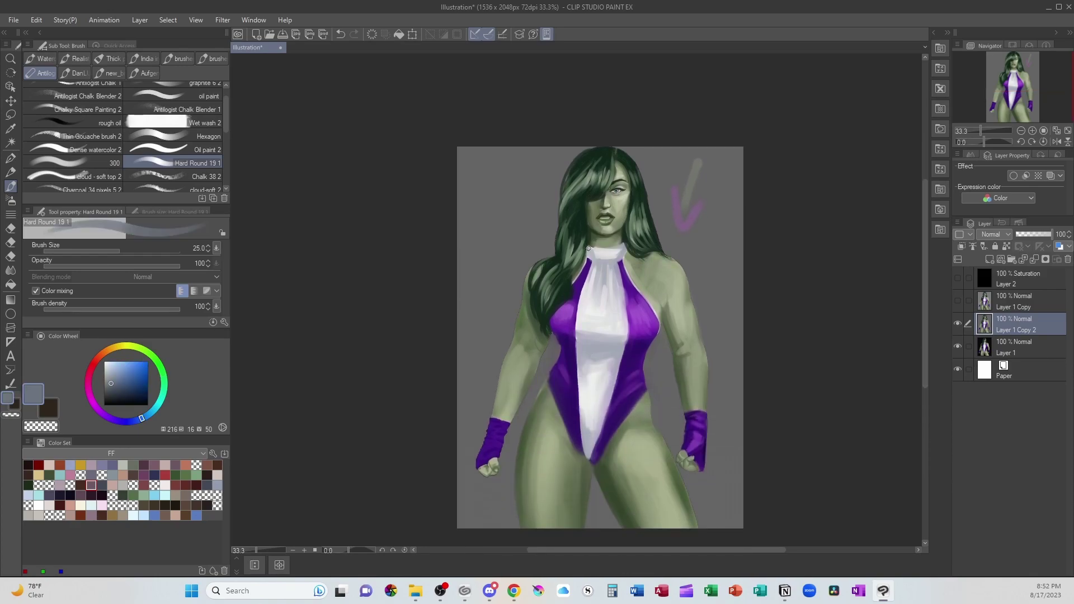
{"action": "left_click_drag", "start_coordinate": [587, 256], "coordinate": [569, 290]}
{"action": "mouse_move", "coordinate": [589, 247]}
{"action": "left_mouse_down"}
{"action": "mouse_move", "coordinate": [616, 262]}
{"action": "mouse_move", "coordinate": [602, 261]}
{"action": "mouse_move", "coordinate": [623, 255]}
{"action": "left_mouse_up"}
Darken the lower edge of the purple leotard with sampled deep purple (hue 262, saturation 87, value 24) at brush size 50
{"action": "left_click", "coordinate": [607, 439], "text": "alt"}
{"action": "key", "text": "bracketright"}
{"action": "key", "text": "bracketright"}
{"action": "key", "text": "bracketright"}
{"action": "left_click_drag", "start_coordinate": [612, 433], "coordinate": [596, 459]}
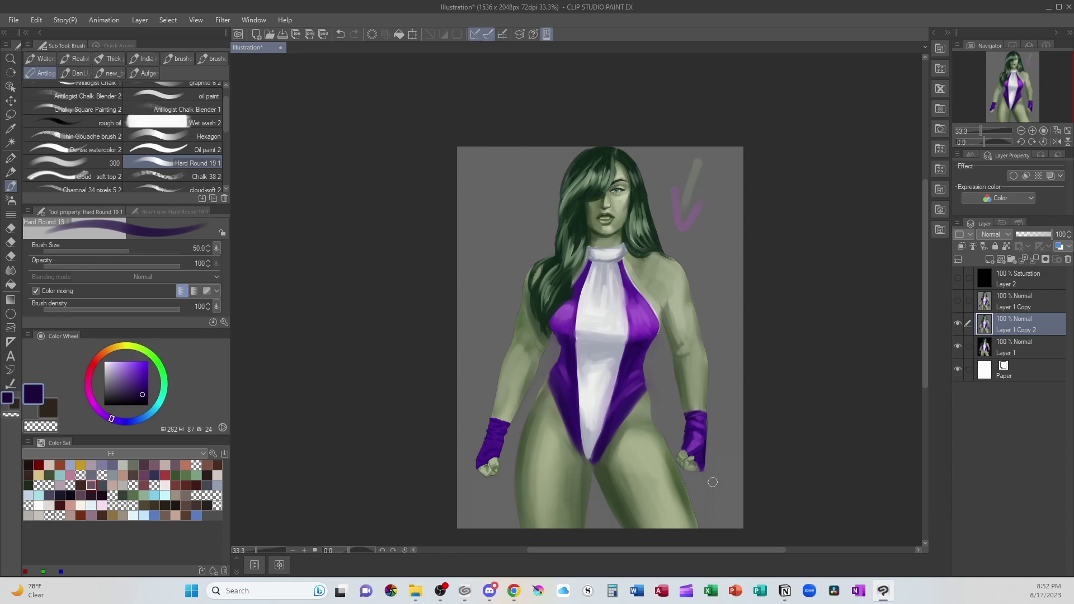
Compare the original Layer 1 with the repainted Layer 1 Copy 2 in color and in grayscale using the Saturation layer's visibility
{"action": "left_click", "coordinate": [958, 323]}
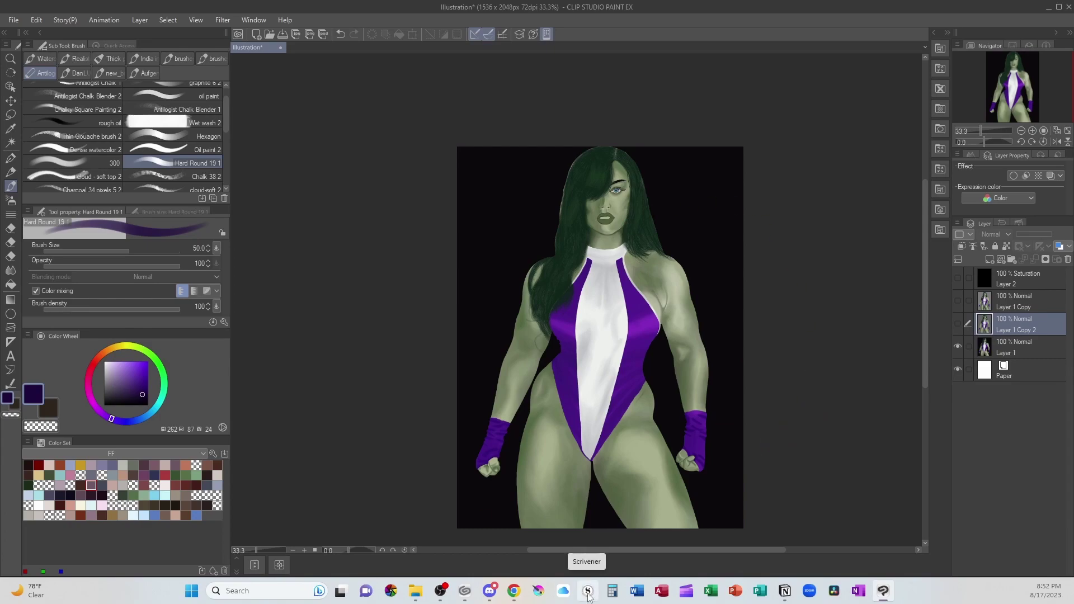
{"action": "key", "text": "ctrl+plus"}
{"action": "left_click_drag", "start_coordinate": [925, 274], "coordinate": [924, 292]}
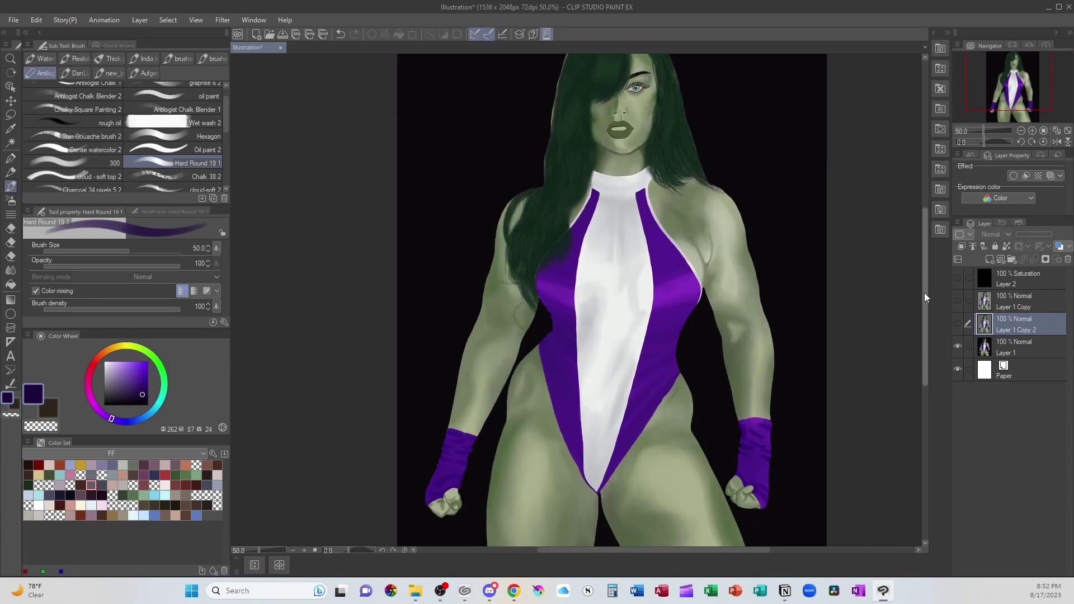
{"action": "left_click", "coordinate": [958, 277]}
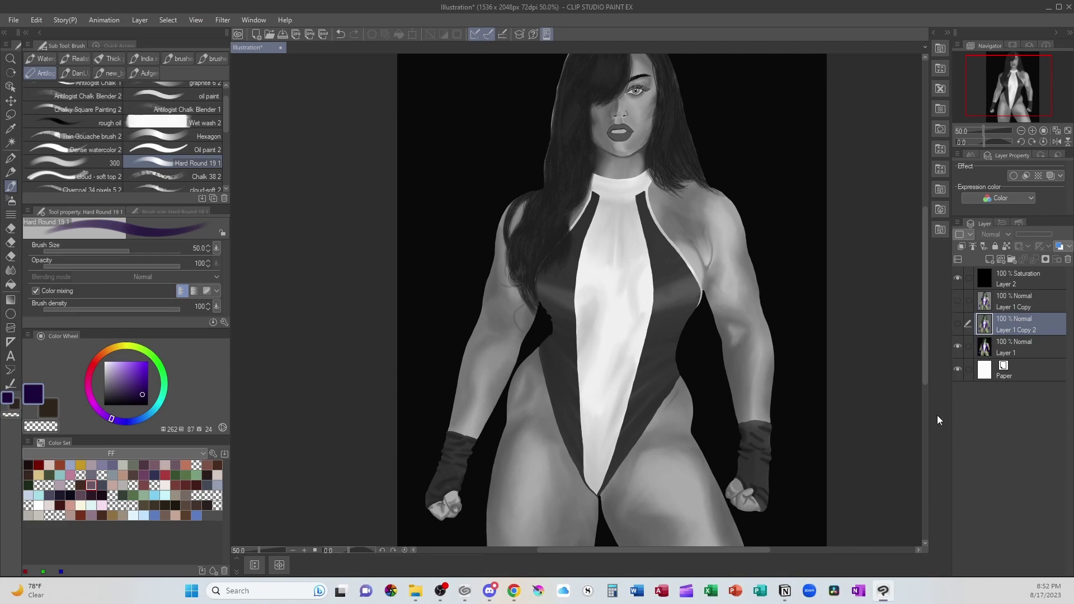
{"action": "left_click", "coordinate": [957, 324]}
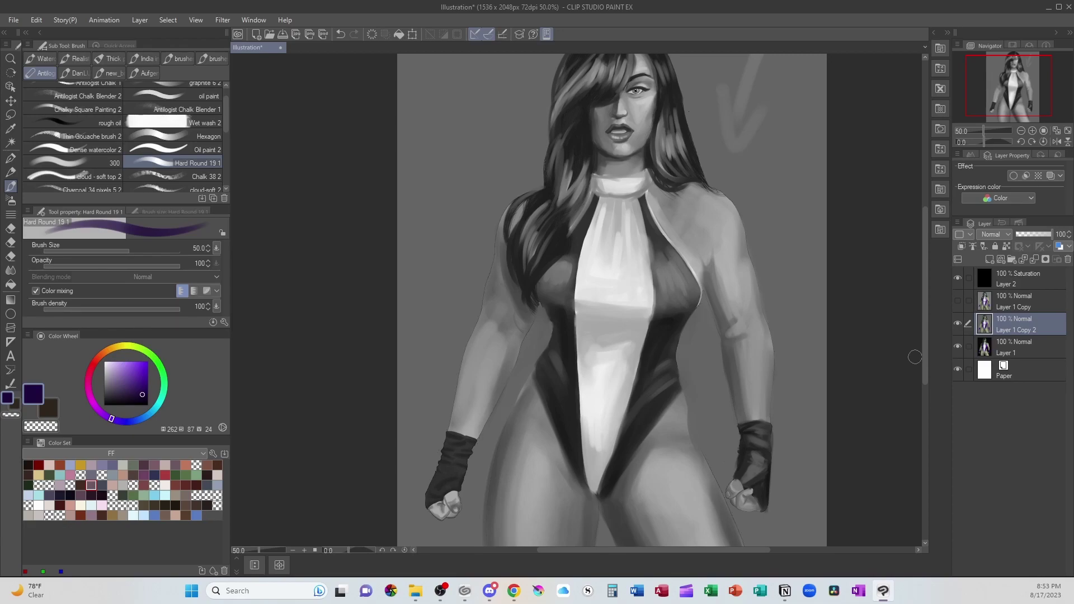
{"action": "left_click", "coordinate": [958, 278]}
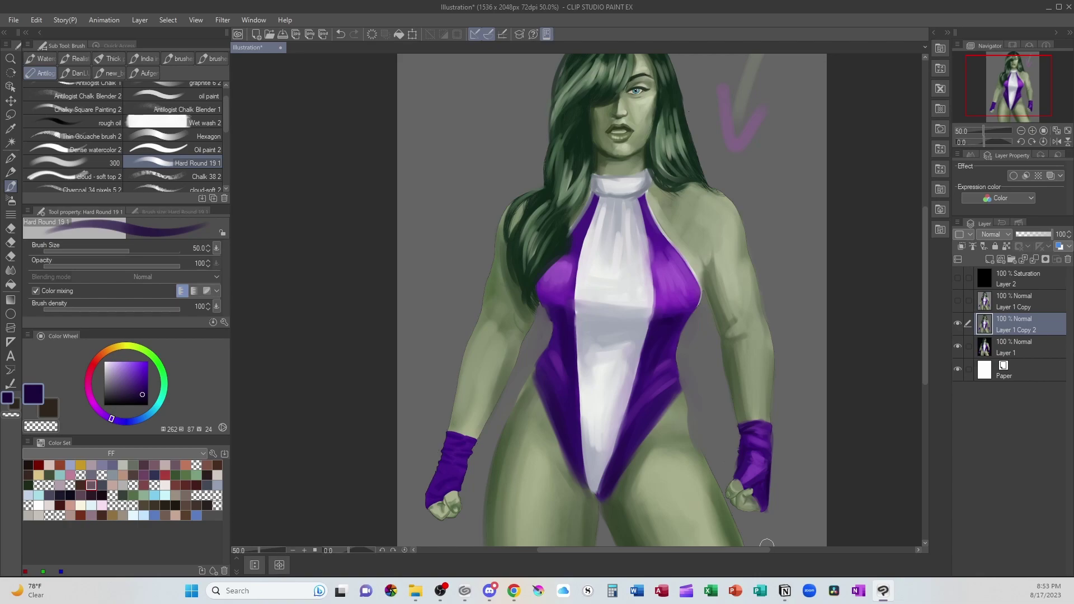
Paint highlights on the shoulder and upper arm beside the bare collar side with pale grey-green (hue 74, saturation 9, value 82)
{"action": "left_click", "coordinate": [649, 98], "text": "alt"}
{"action": "left_click", "coordinate": [109, 370]}
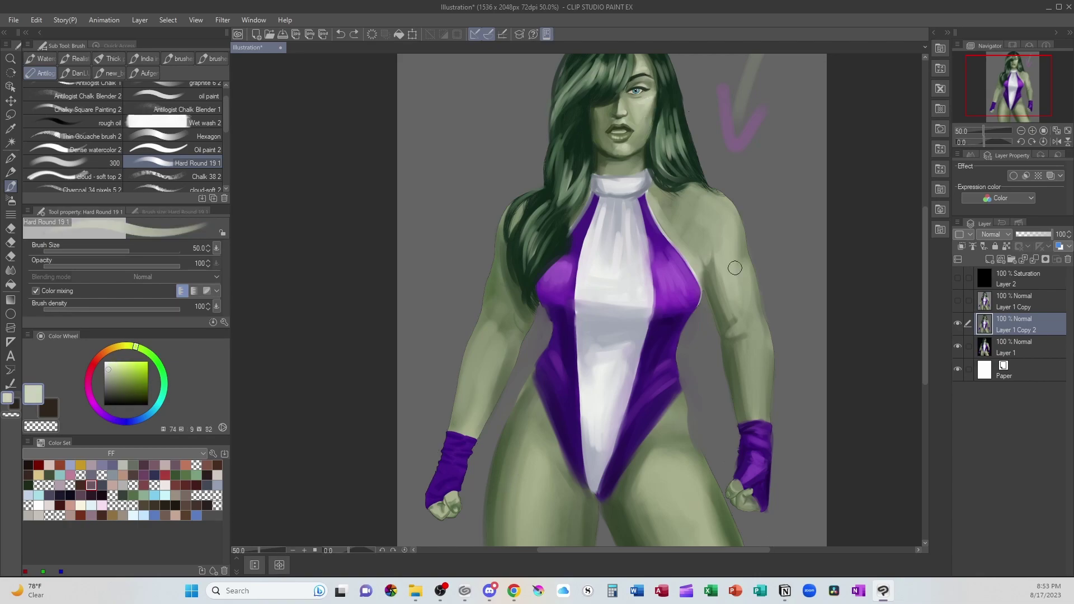
{"action": "mouse_move", "coordinate": [719, 207]}
{"action": "left_mouse_down"}
{"action": "mouse_move", "coordinate": [702, 228]}
{"action": "mouse_move", "coordinate": [723, 232]}
{"action": "left_mouse_up"}
{"action": "left_click_drag", "start_coordinate": [746, 266], "coordinate": [744, 310]}
{"action": "key", "text": "ctrl+z"}
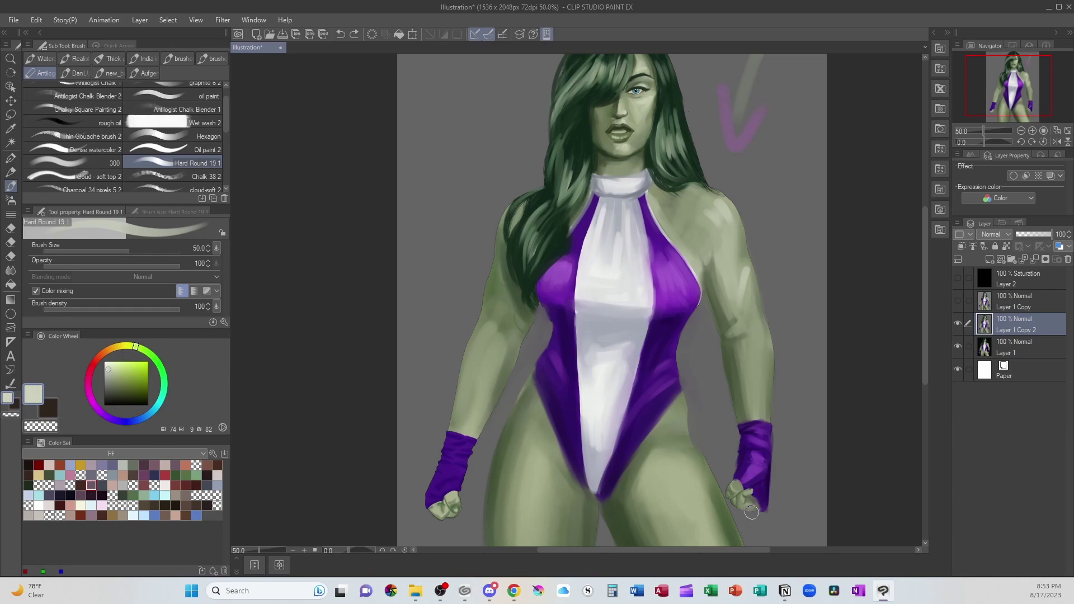
{"action": "left_click_drag", "start_coordinate": [927, 331], "coordinate": [927, 349]}
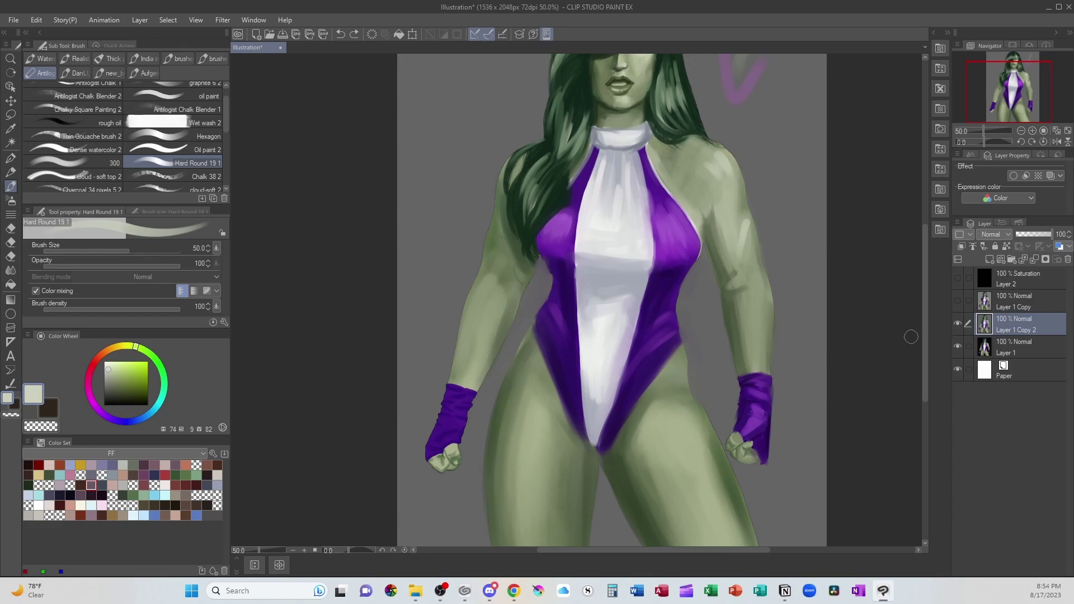
{"action": "mouse_move", "coordinate": [735, 452]}
{"action": "left_mouse_down"}
{"action": "mouse_move", "coordinate": [738, 441]}
{"action": "mouse_move", "coordinate": [727, 464]}
{"action": "left_mouse_up"}
{"action": "key", "text": "ctrl+z"}
{"action": "scroll", "coordinate": [771, 452], "scroll_direction": "down", "scroll_amount": 1}
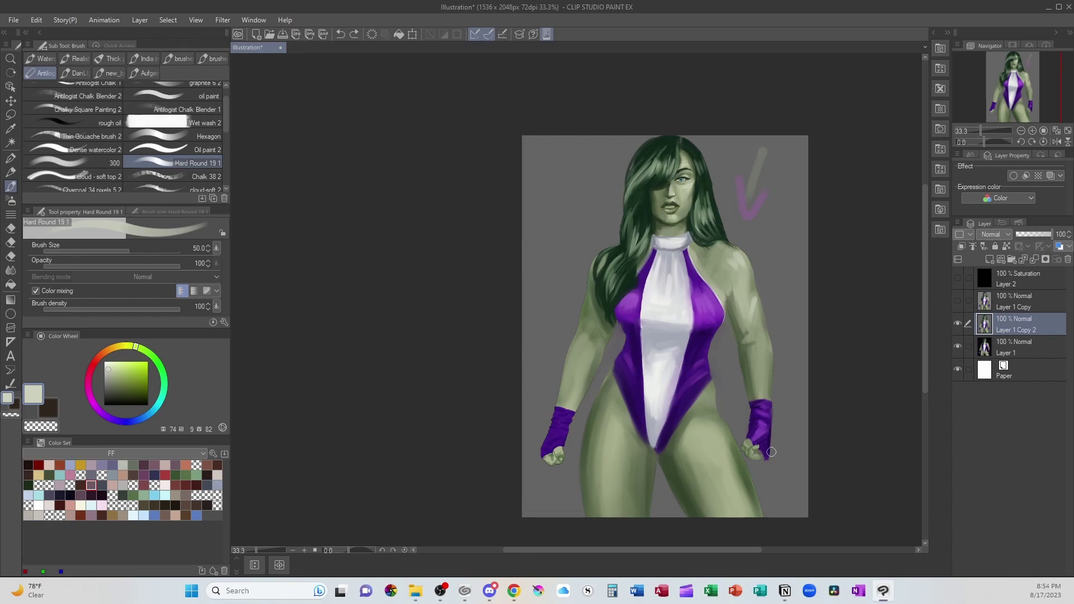
{"action": "left_click_drag", "start_coordinate": [727, 374], "coordinate": [696, 413]}
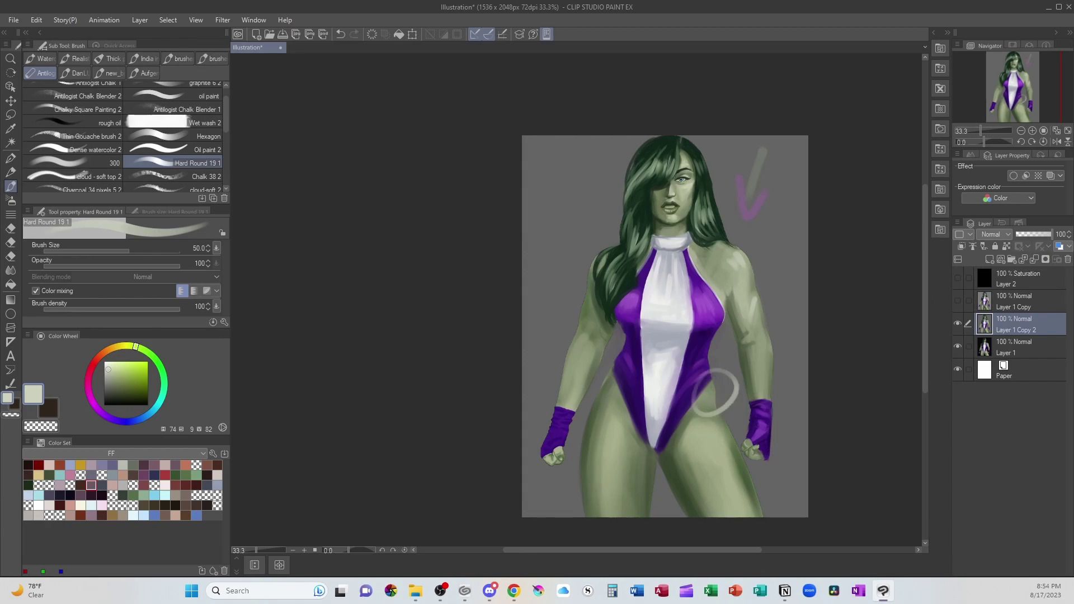
{"action": "key", "text": "ctrl+z"}
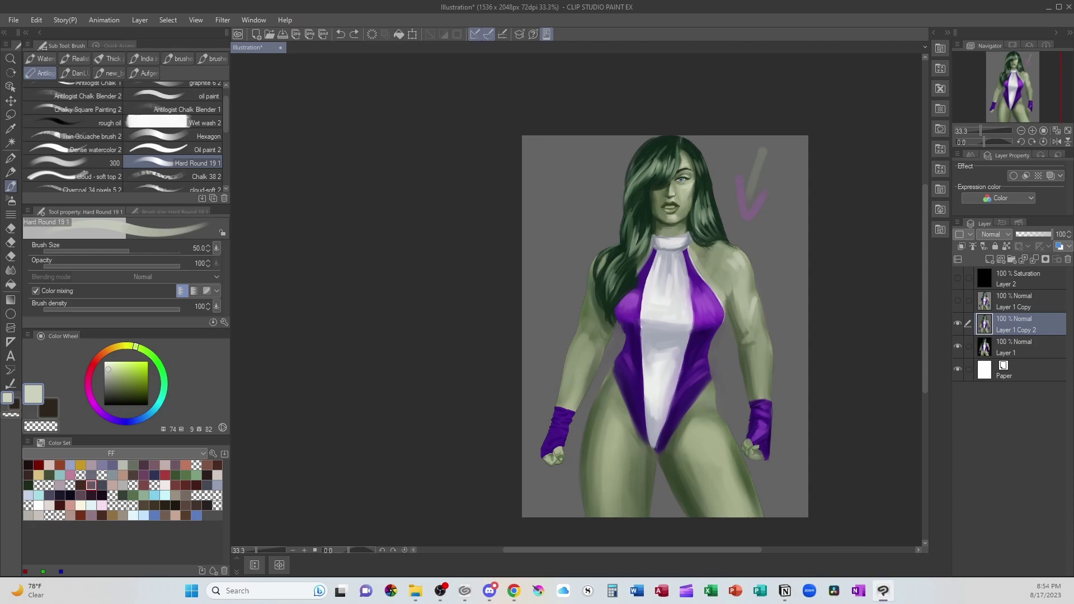